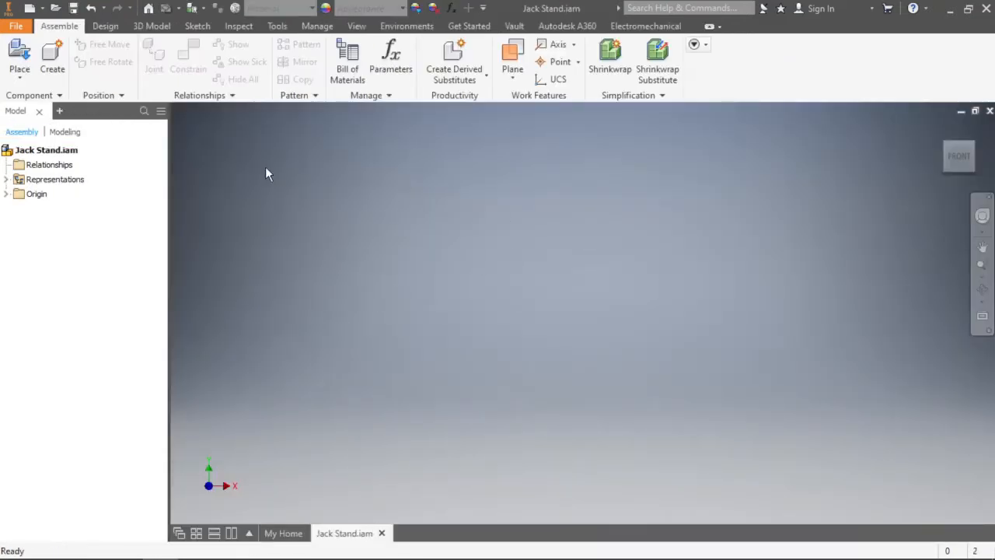
Place one instance of Part1.ipt from the Jack Stand folder in the assembly
click(20, 56)
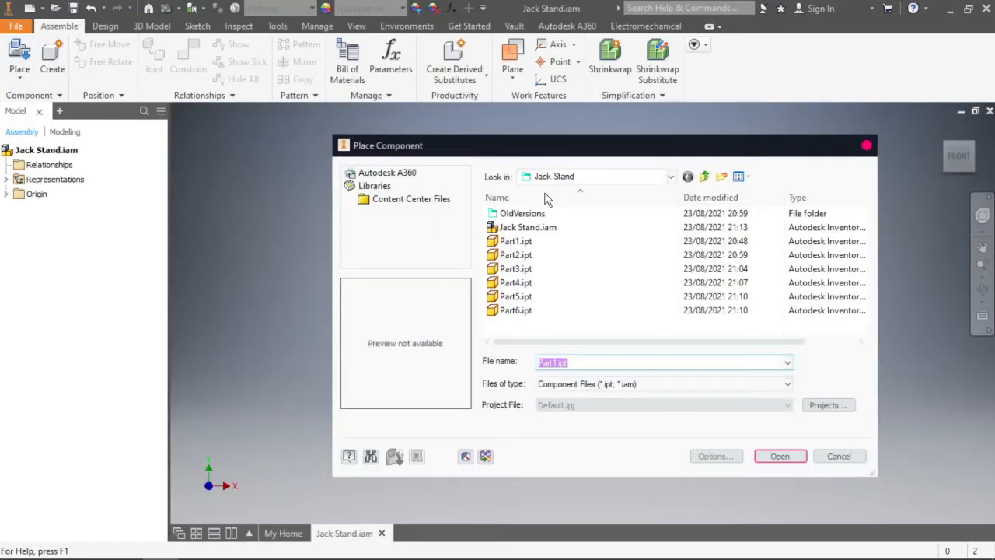
click(544, 242)
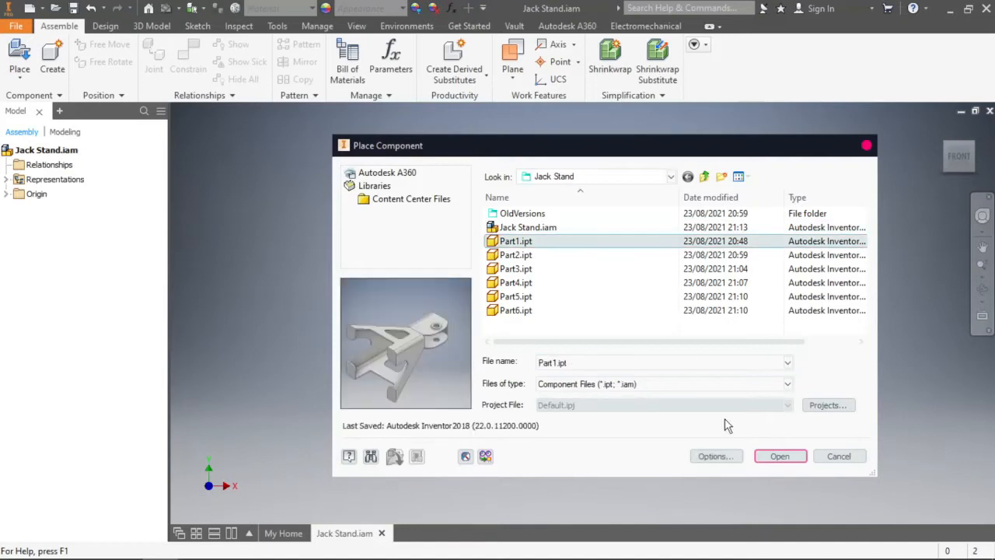
click(773, 459)
click(561, 326)
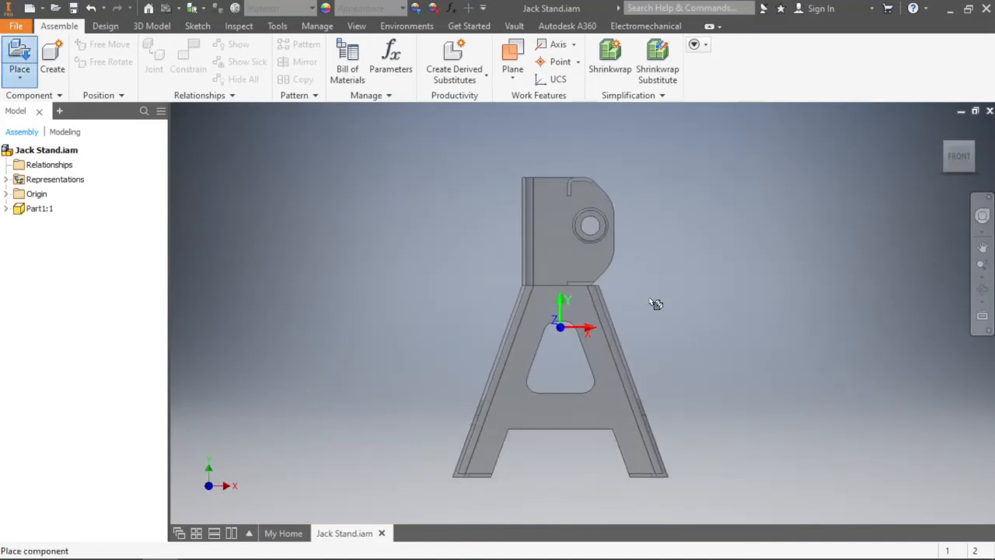
right_click(735, 276)
click(778, 275)
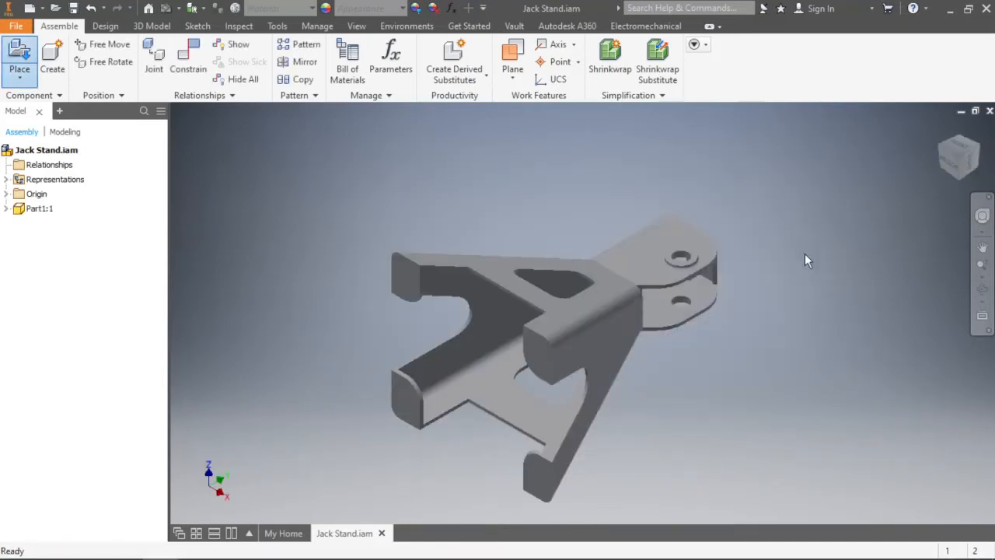
Ground the Part1 stand body with its legs pointing down and show it in an isometric view
click(956, 149)
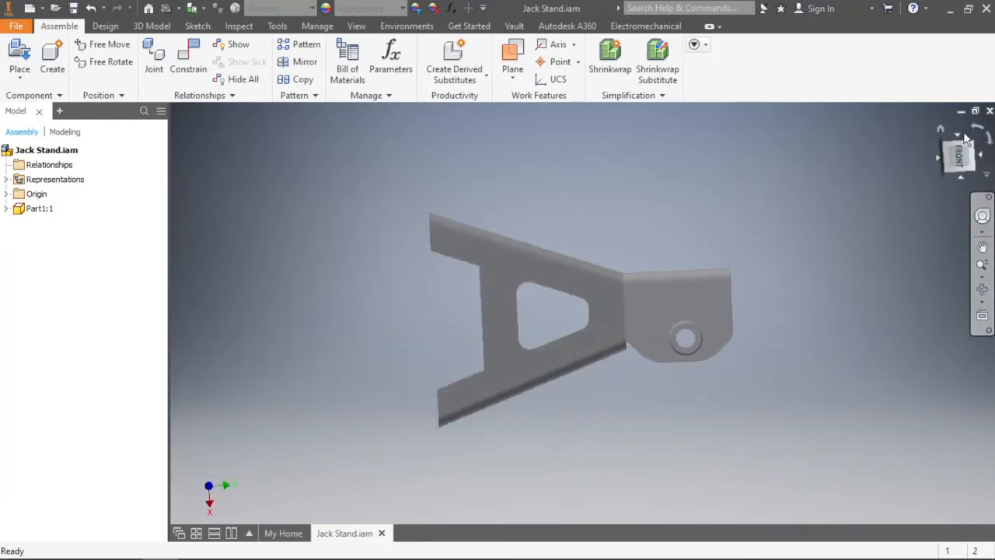
click(616, 231)
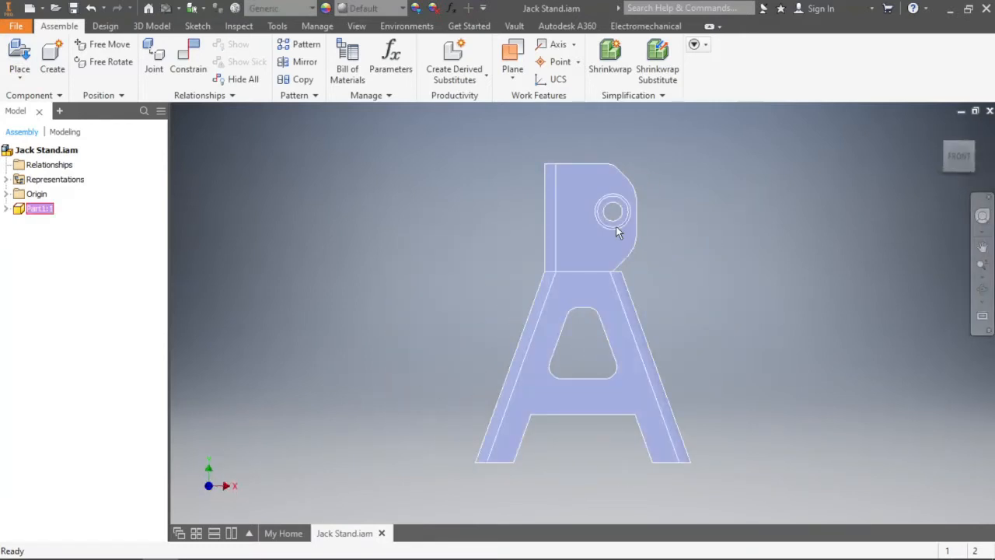
right_click(618, 231)
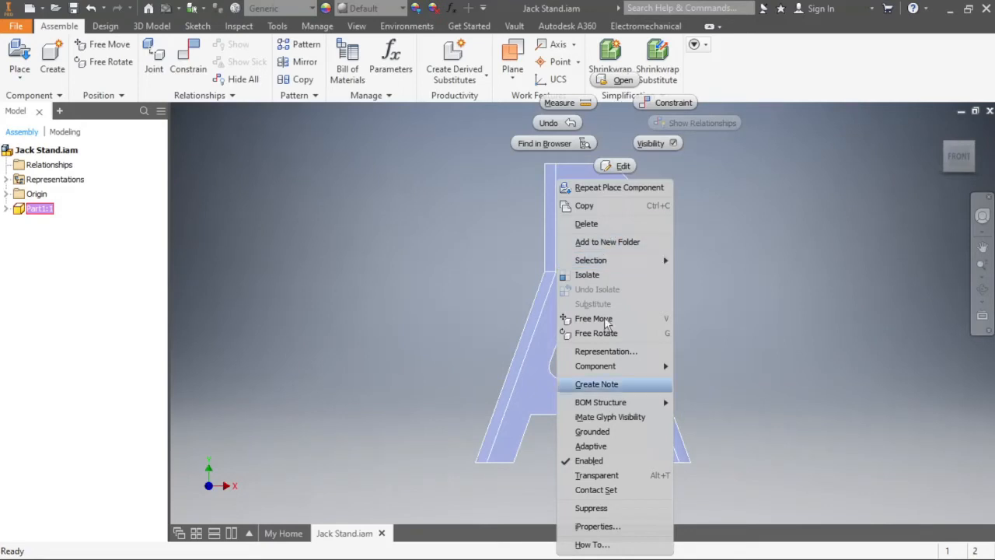
click(592, 431)
click(751, 307)
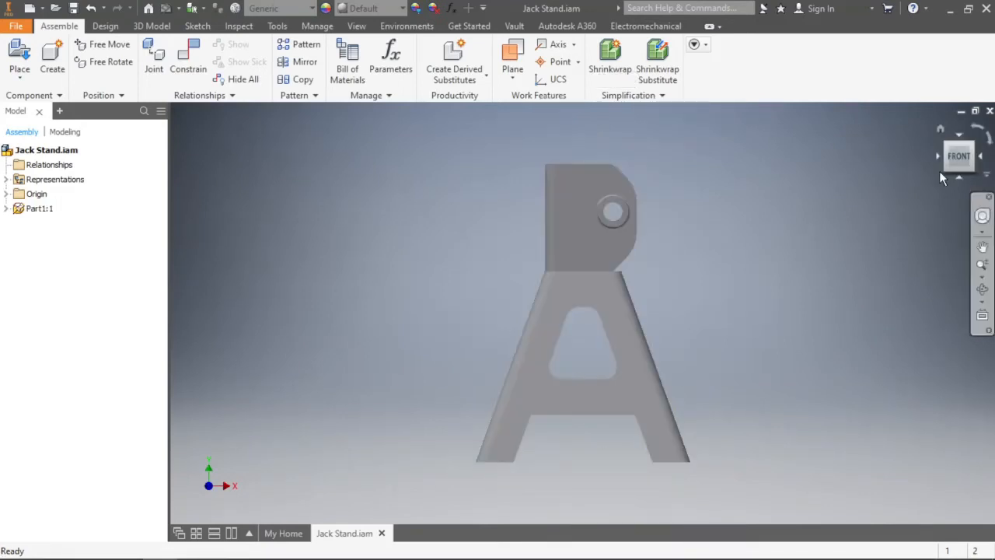
click(976, 154)
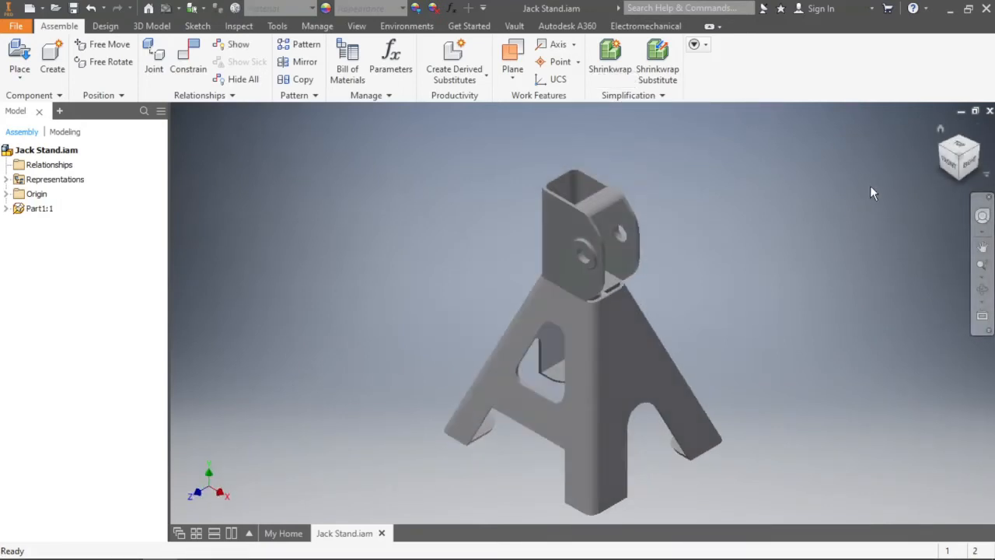
Place one instance of Part2.ipt, the toothed column, beside the stand body
click(20, 58)
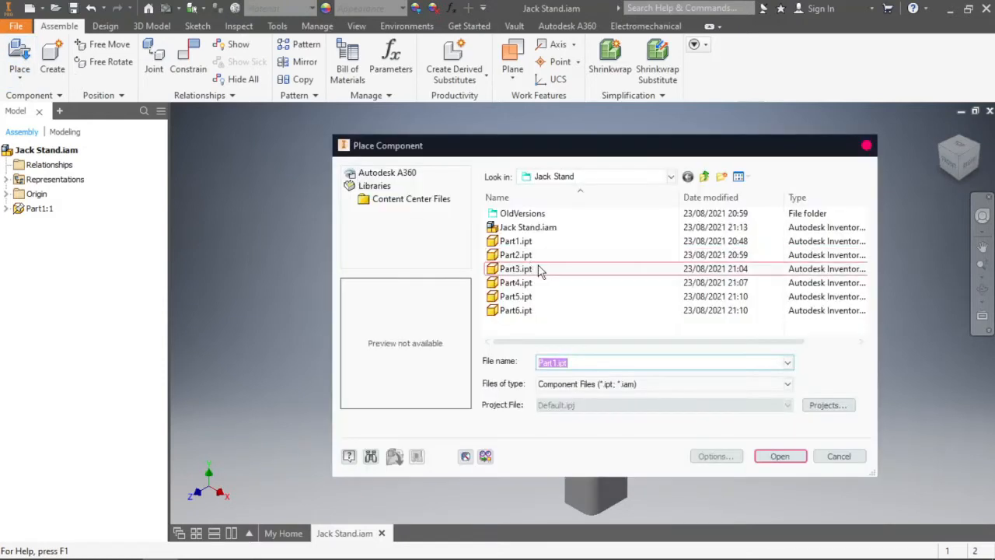
click(535, 259)
click(777, 456)
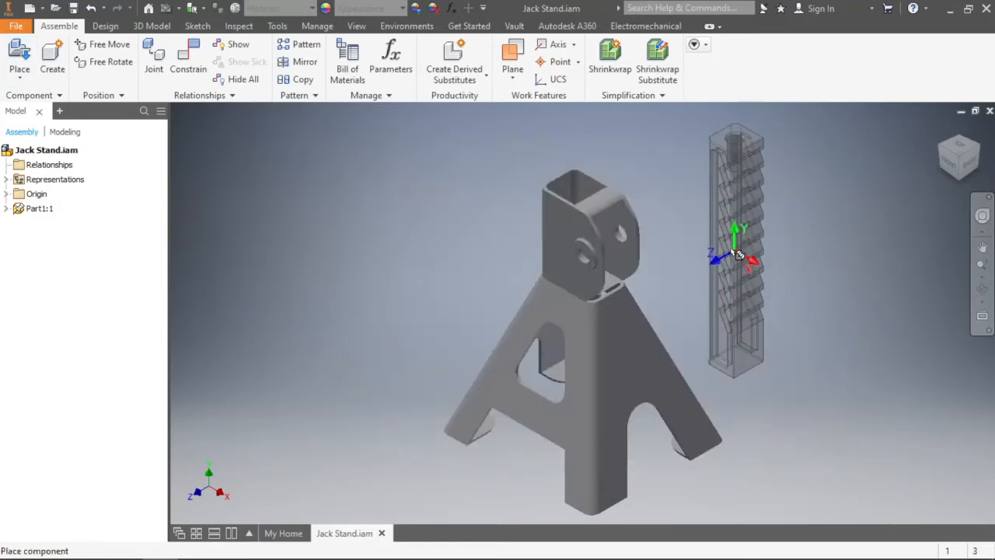
click(703, 256)
right_click(796, 249)
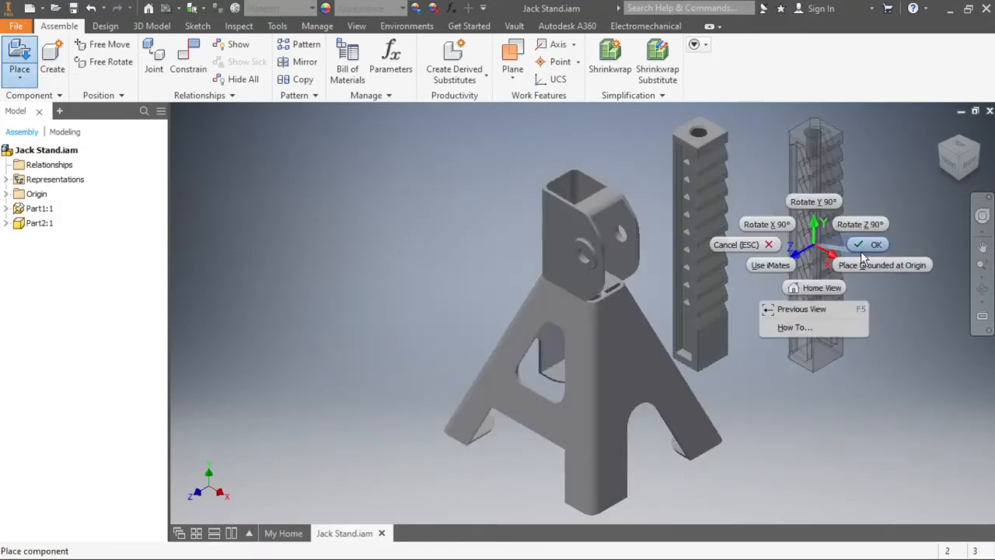
click(820, 287)
Make the XY origin plane of Part1 visible
click(7, 210)
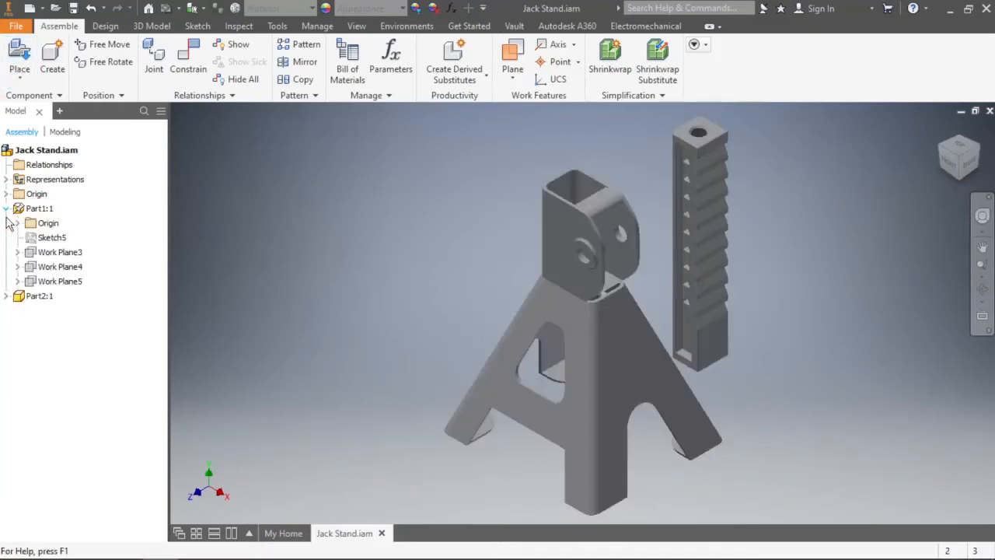
click(6, 297)
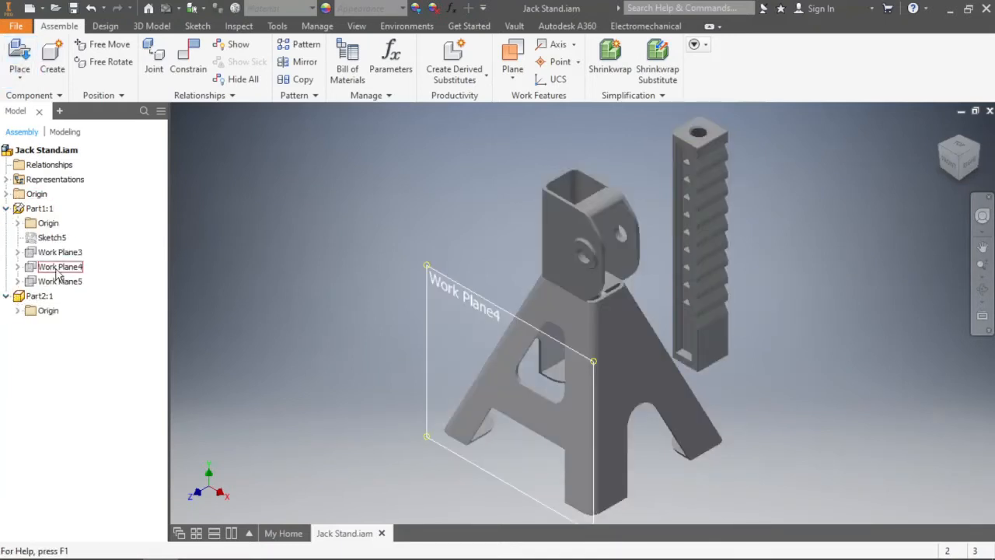
click(17, 223)
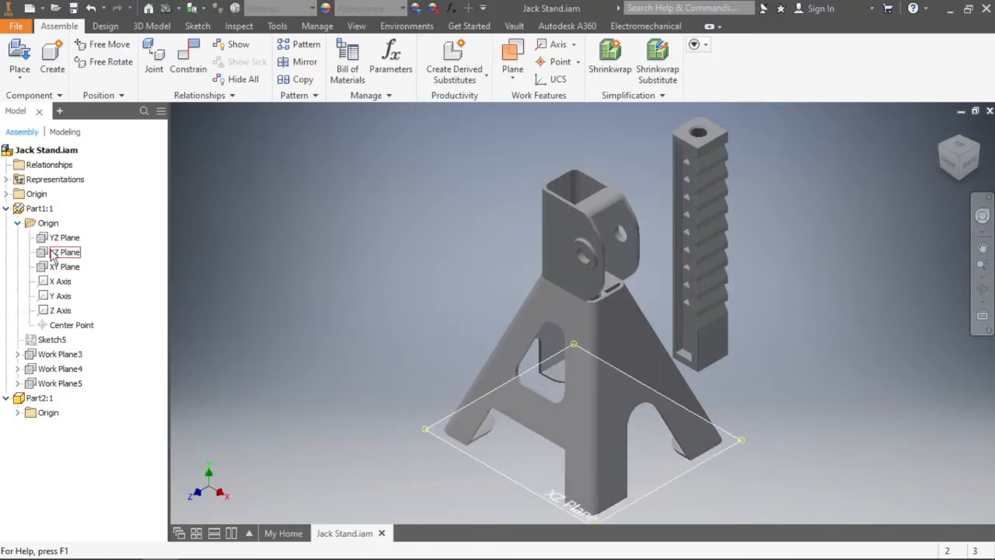
click(64, 267)
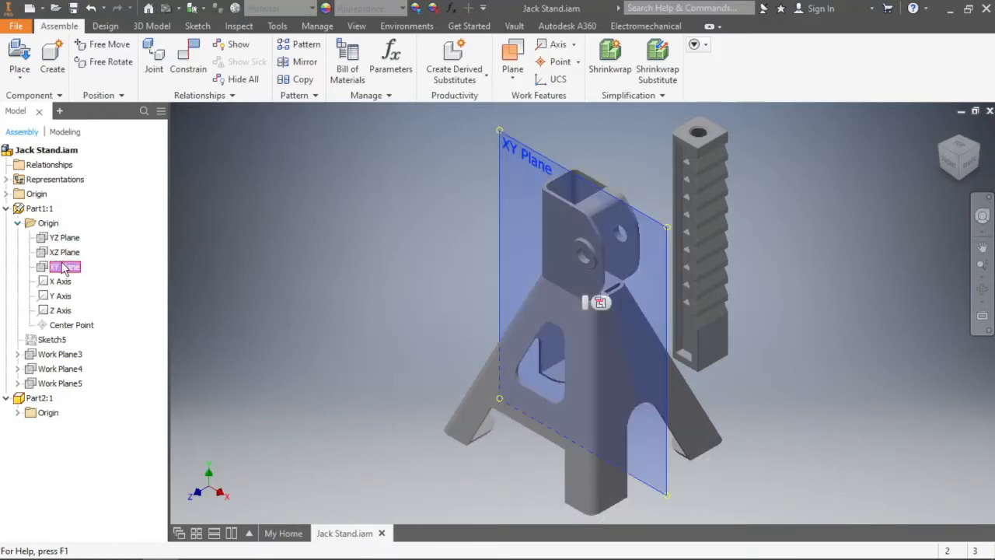
right_click(62, 266)
click(97, 333)
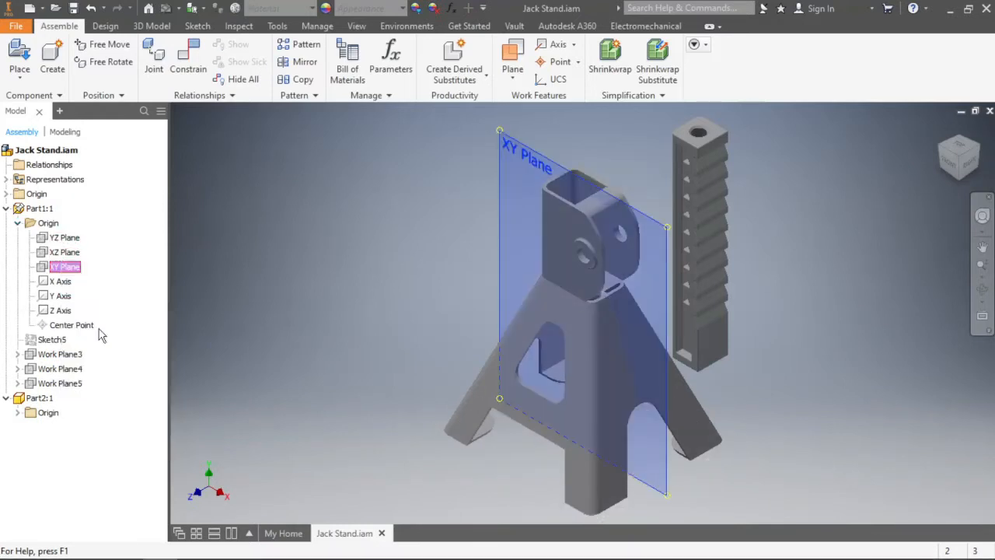
Make the XY origin plane of Part2 visible
click(18, 413)
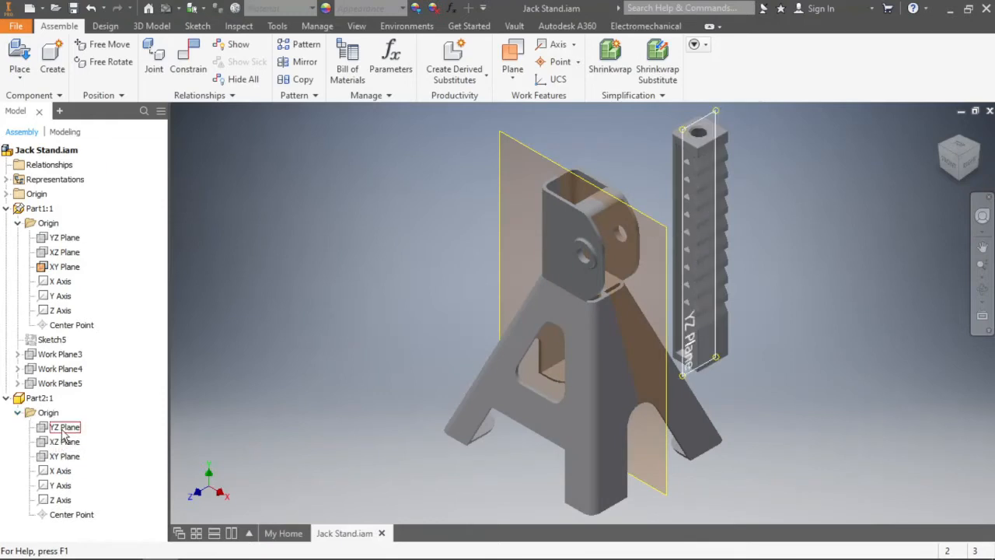
click(62, 455)
right_click(62, 456)
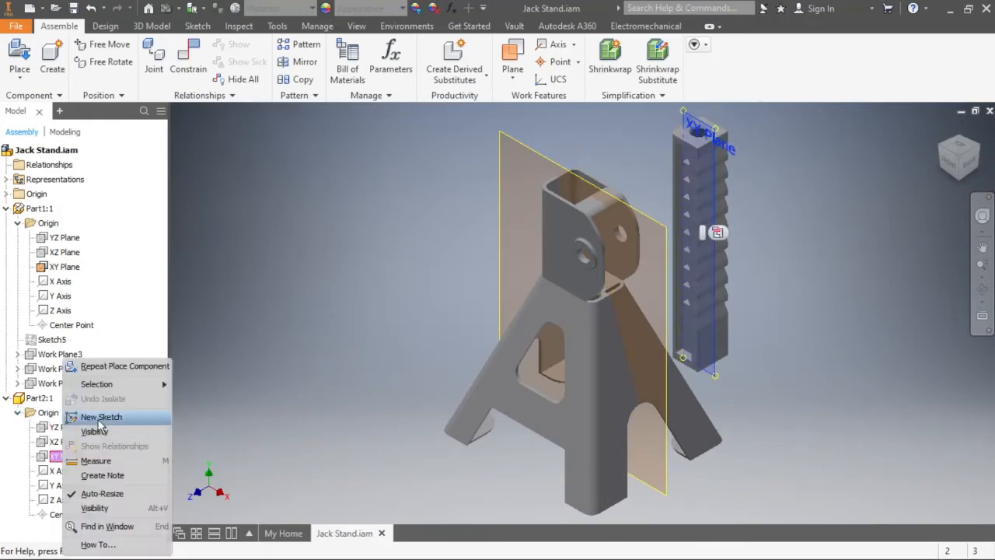
click(100, 432)
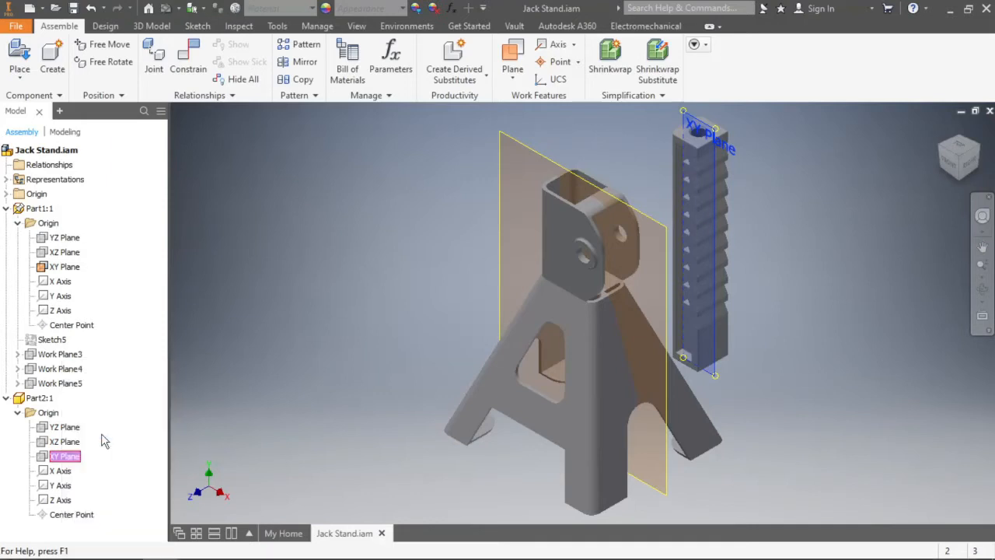
Constrain the XY planes of Part1 and Part2 with a flush mate at 0 mm offset
click(192, 58)
click(516, 150)
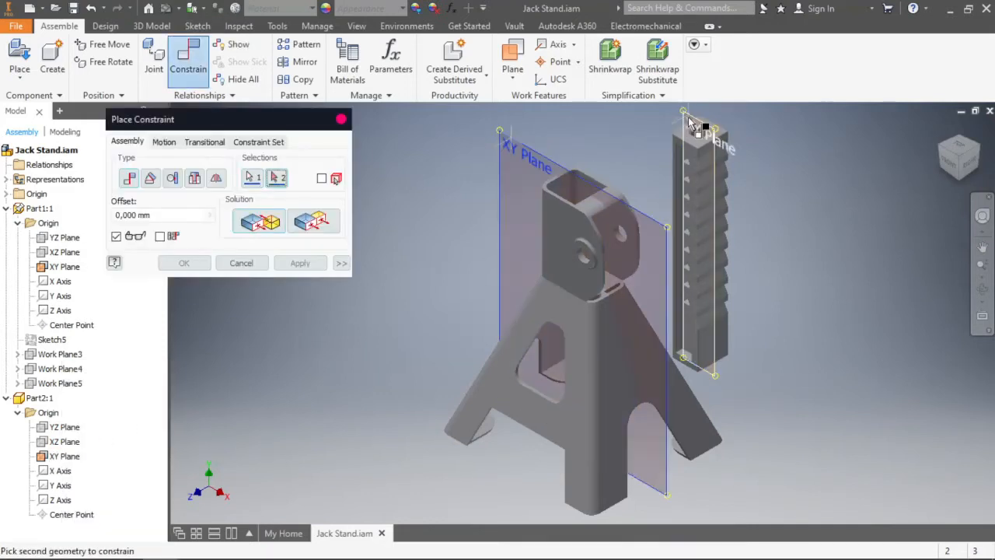
click(688, 124)
scroll(597, 209, down, 3)
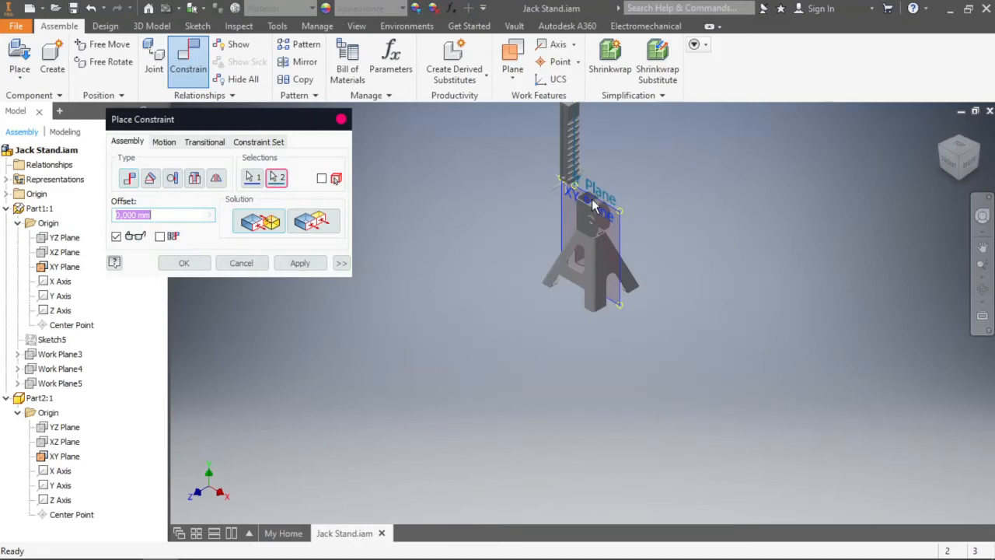
click(315, 223)
scroll(560, 167, up, 5)
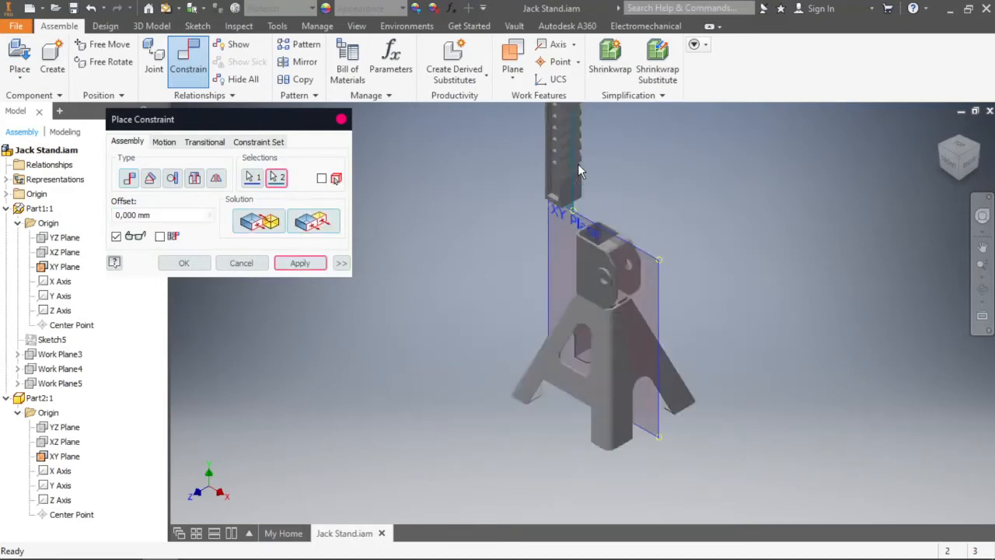
click(299, 263)
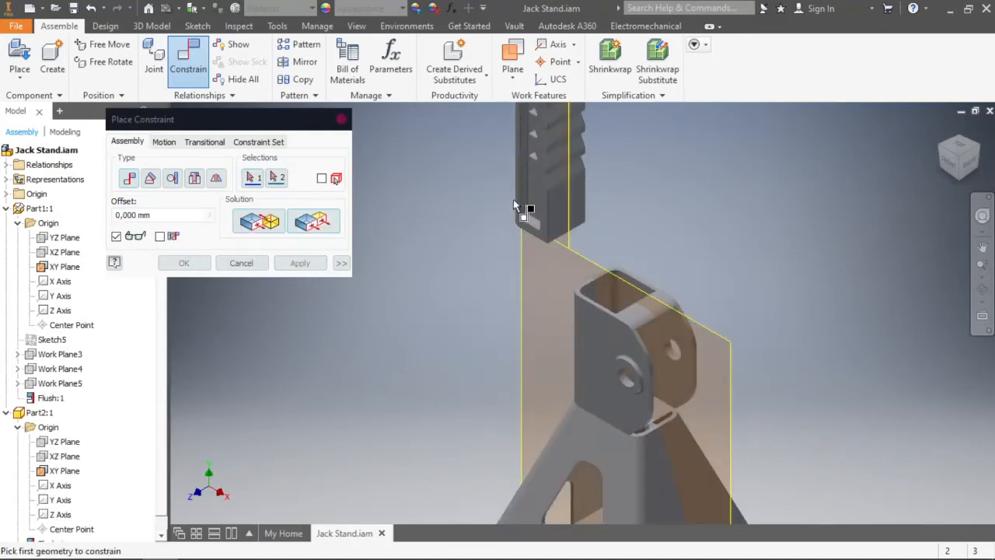
Mate the flat face above the column's teeth to the inner wall of the stand's socket with a 0 mm offset
scroll(526, 214, down, 3)
scroll(538, 136, up, 3)
scroll(535, 137, up, 3)
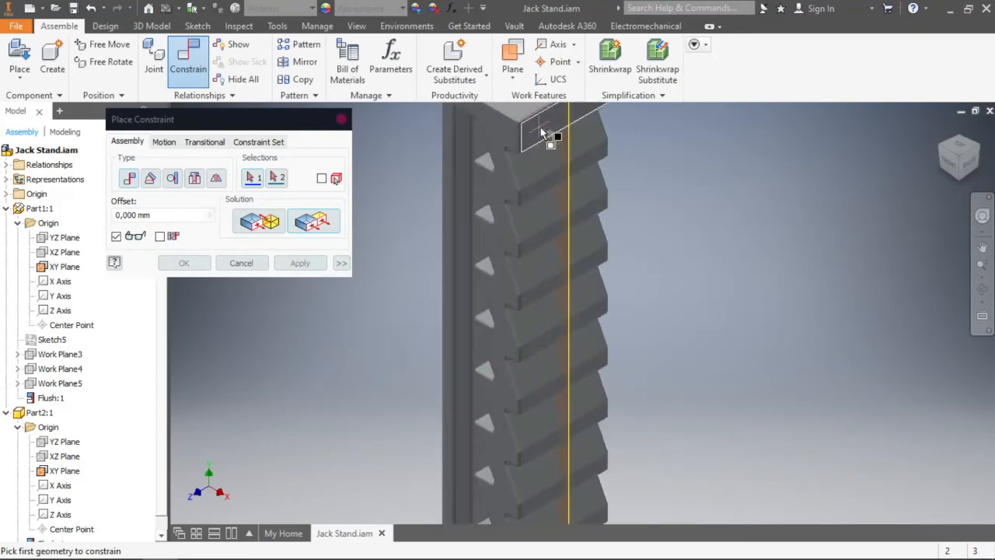
click(538, 190)
scroll(544, 194, down, 4)
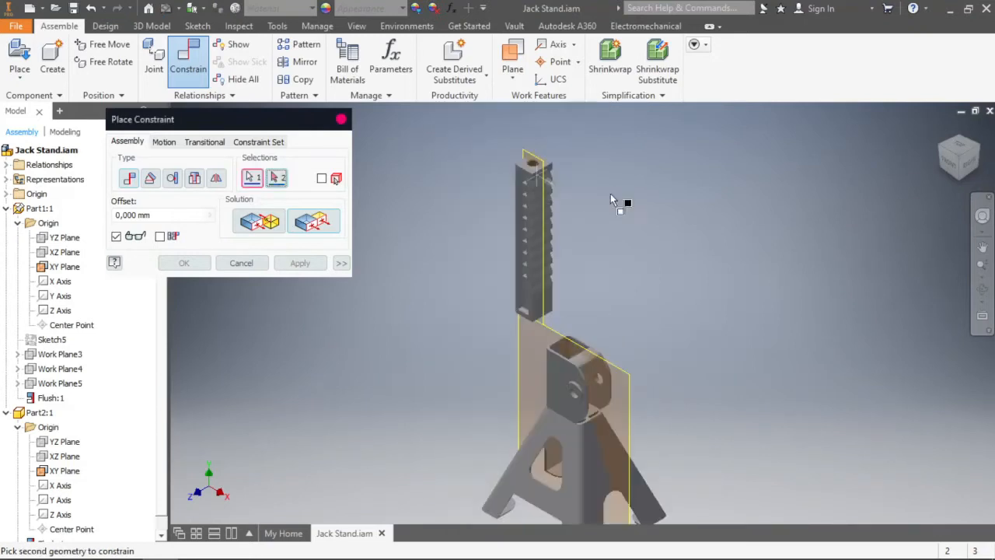
click(941, 148)
scroll(583, 307, up, 6)
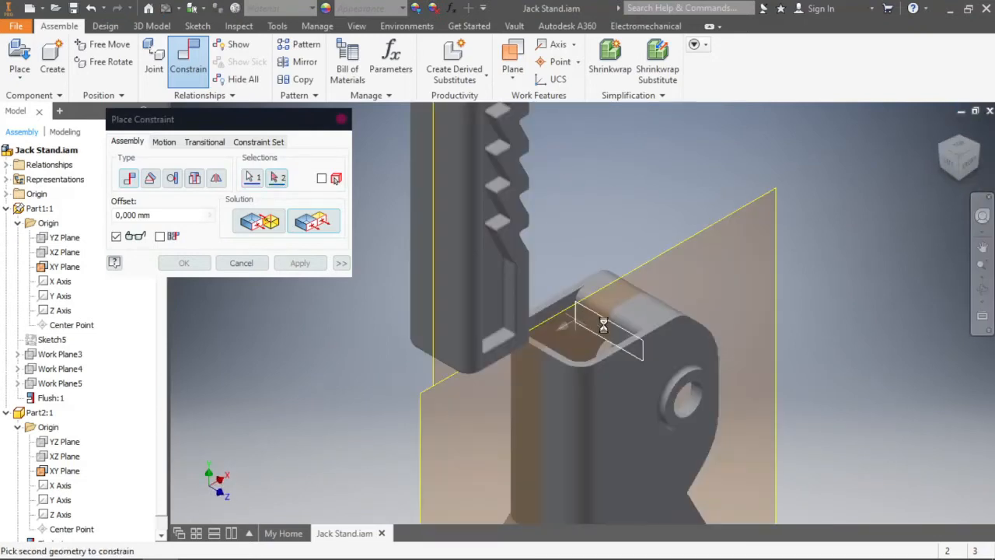
click(645, 339)
scroll(645, 339, down, 6)
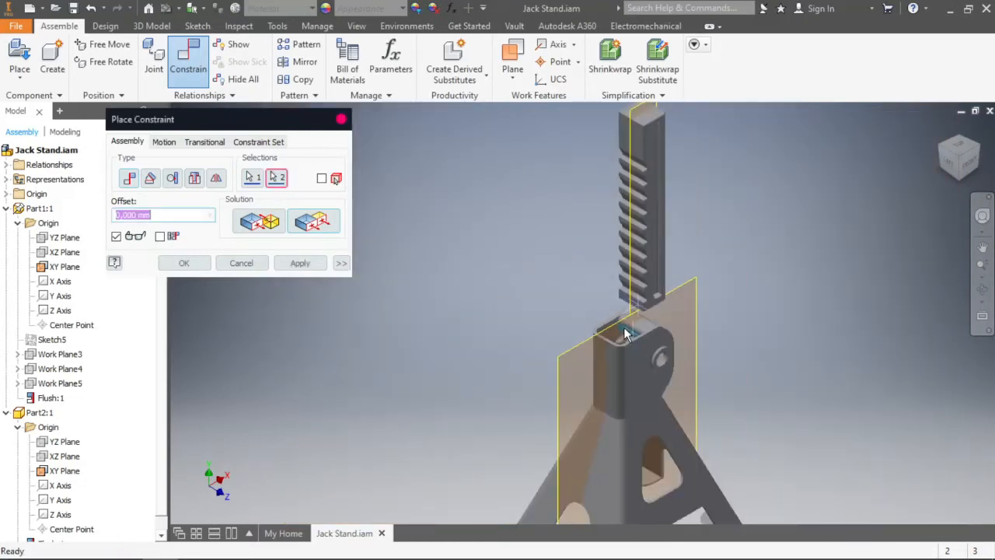
click(263, 224)
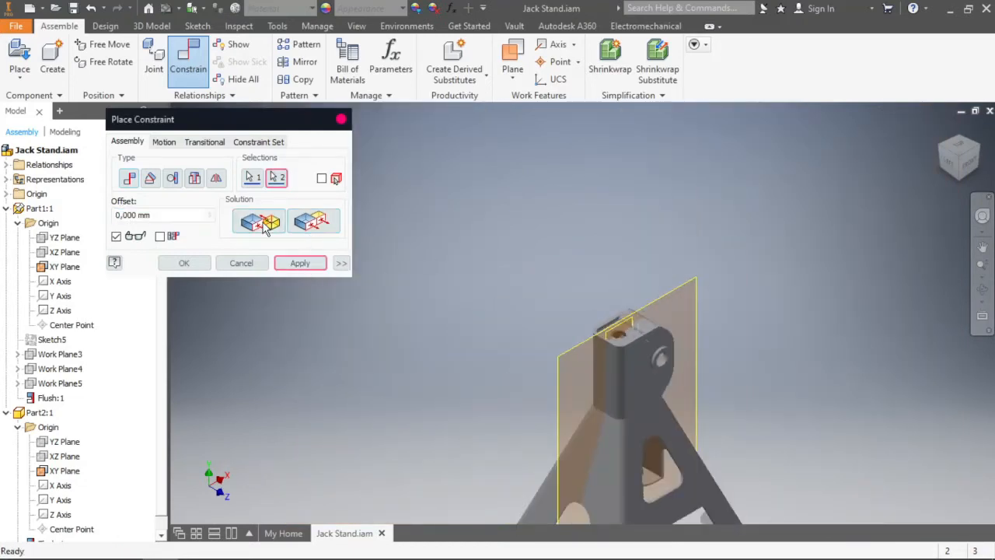
click(301, 261)
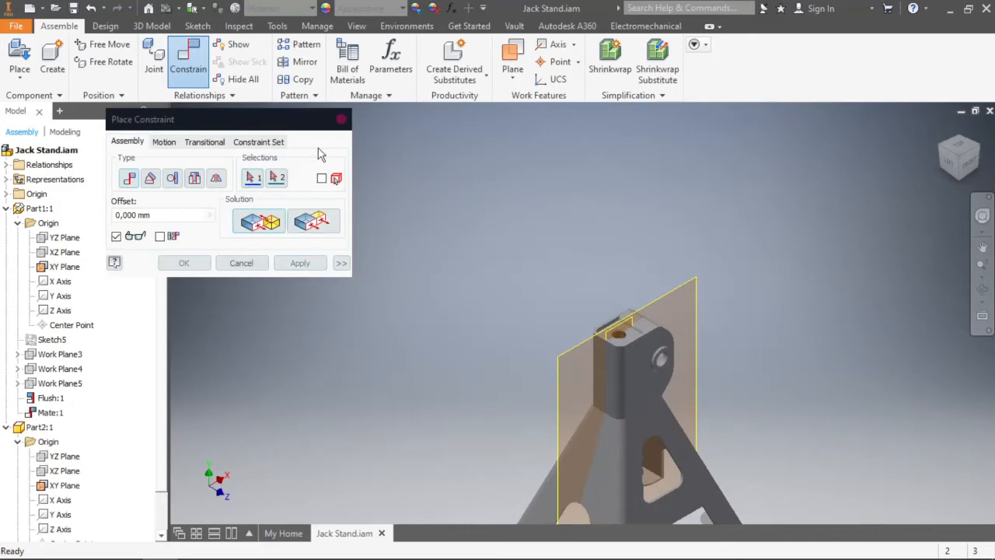
click(341, 119)
Slide the toothed column up and down in the stand's socket to check its travel, leaving it partly raised
drag(619, 332, 614, 247)
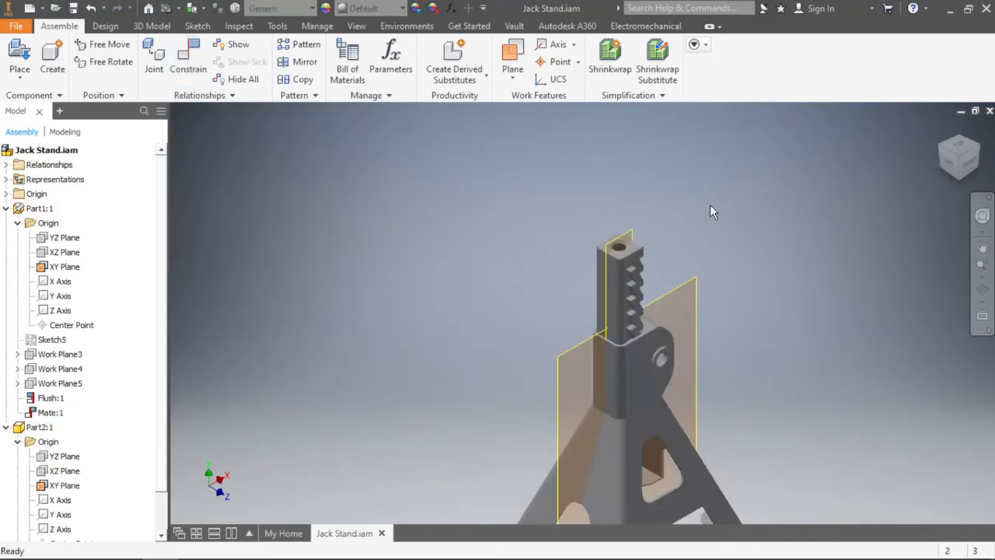
click(972, 163)
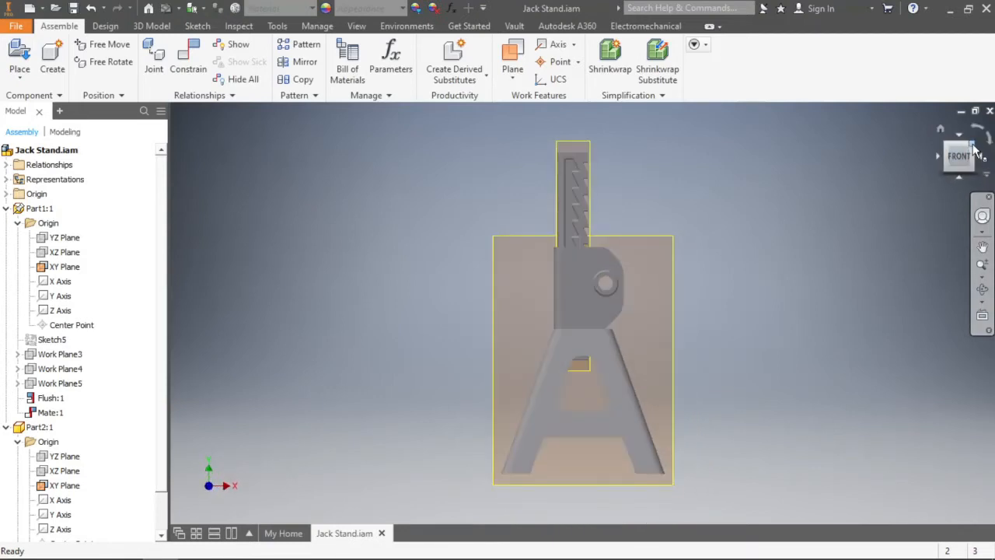
click(975, 150)
drag(587, 246, 581, 311)
drag(578, 348, 608, 237)
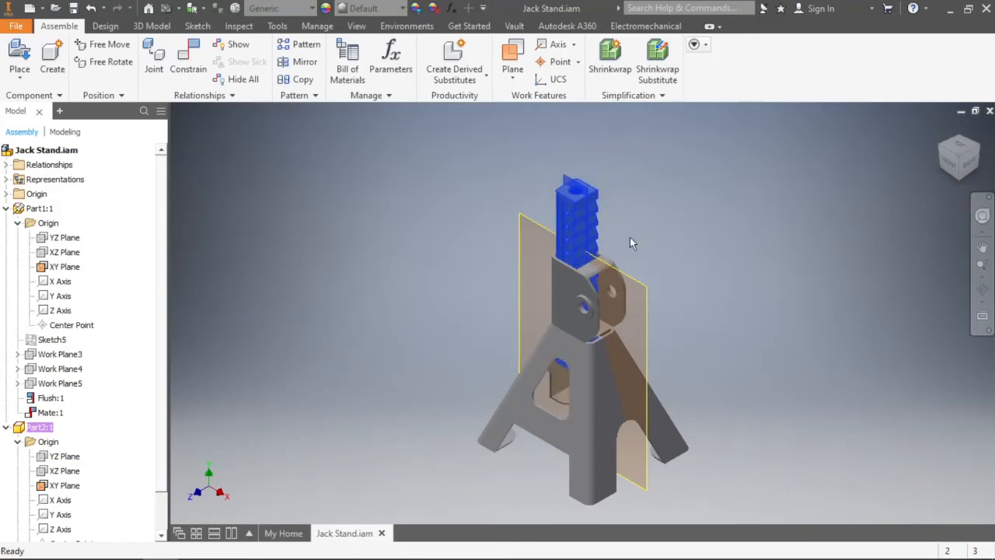
click(652, 228)
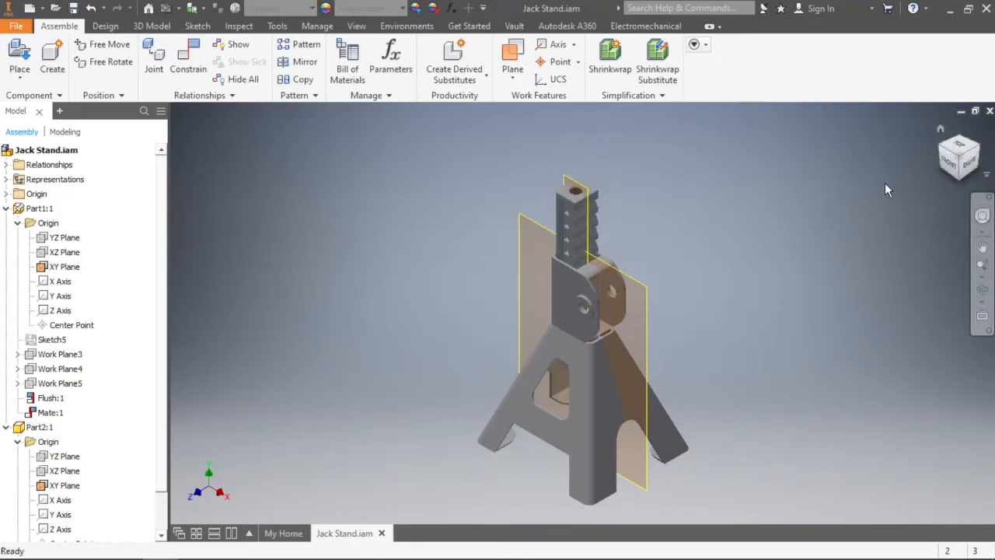
click(957, 185)
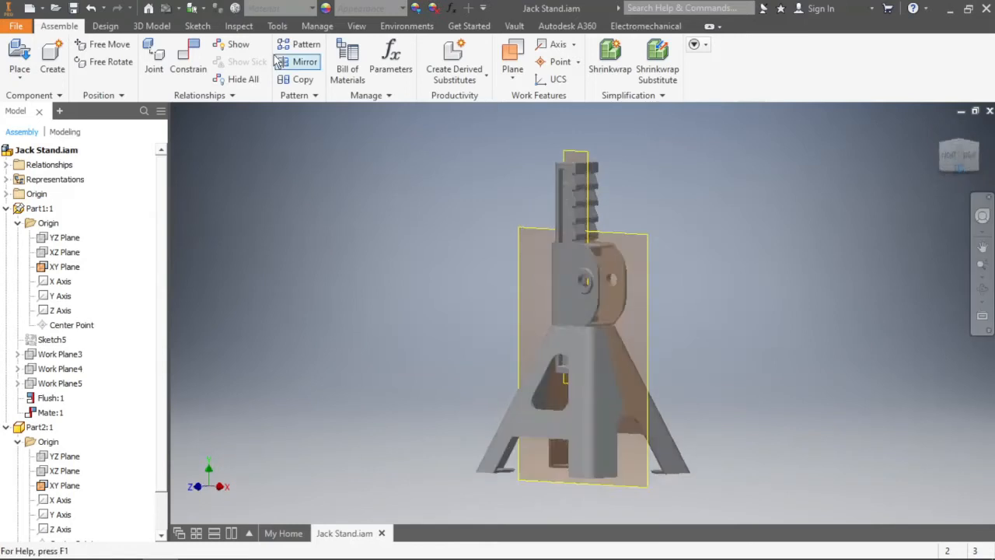
Constrain the column's bottom face flush with the underside of a stand foot, using a 64 mm offset
key(c)
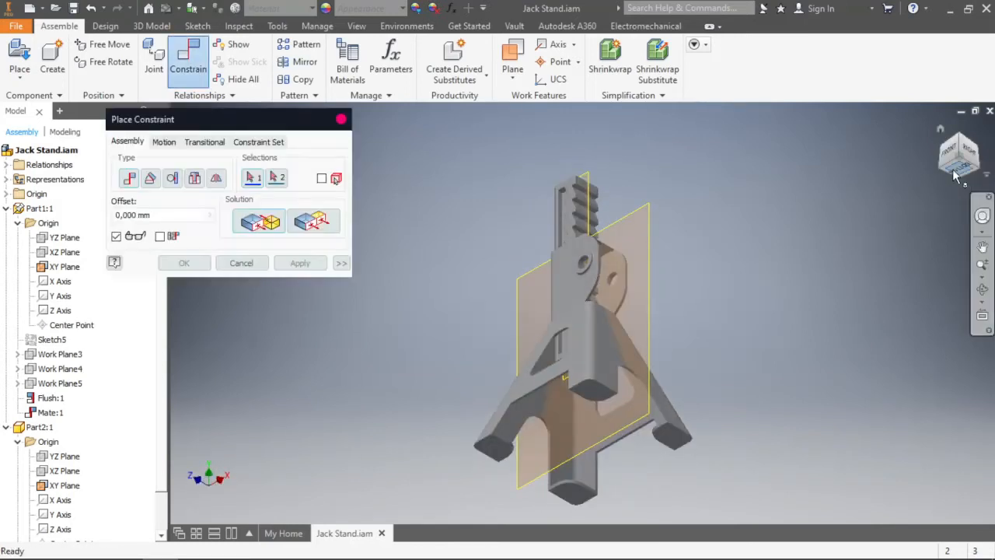
click(957, 169)
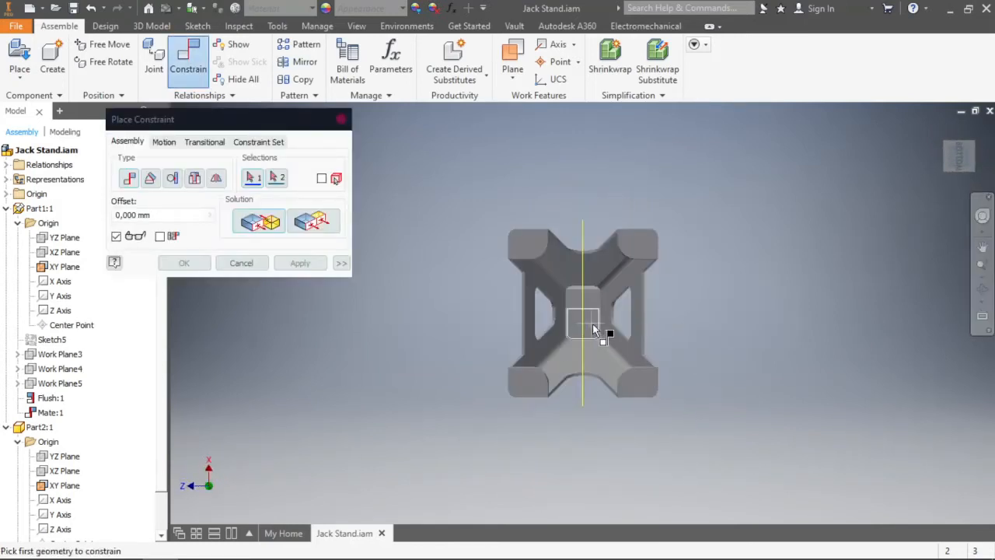
click(592, 323)
click(646, 249)
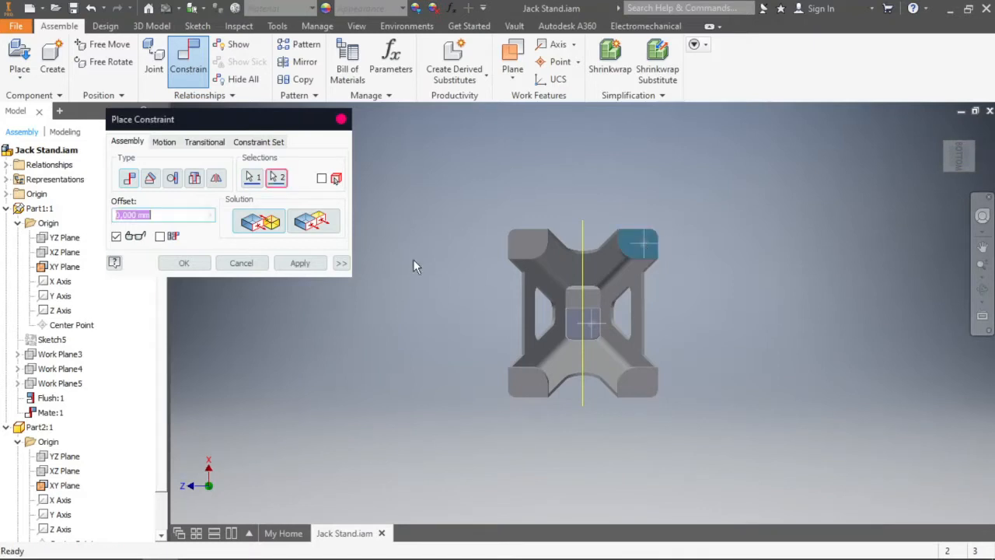
click(940, 155)
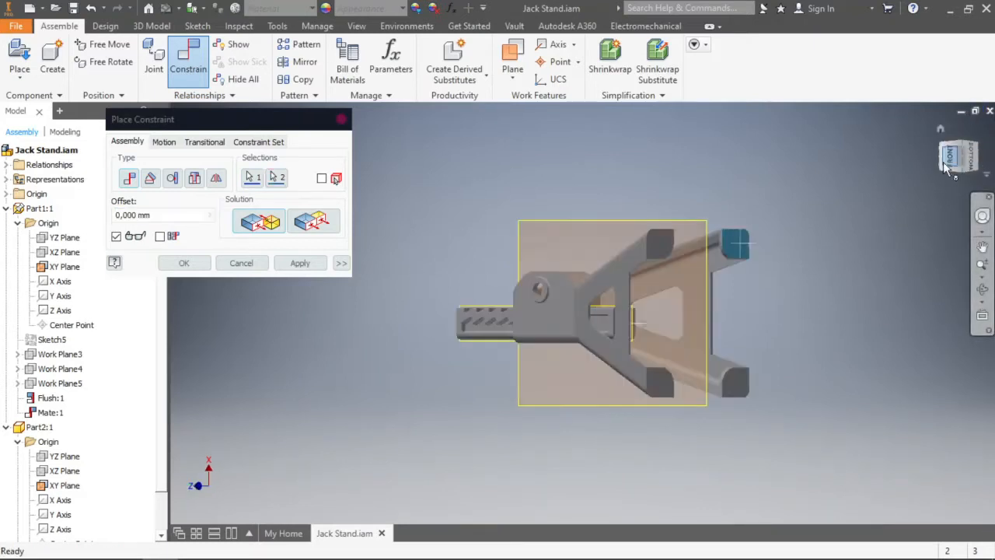
click(944, 164)
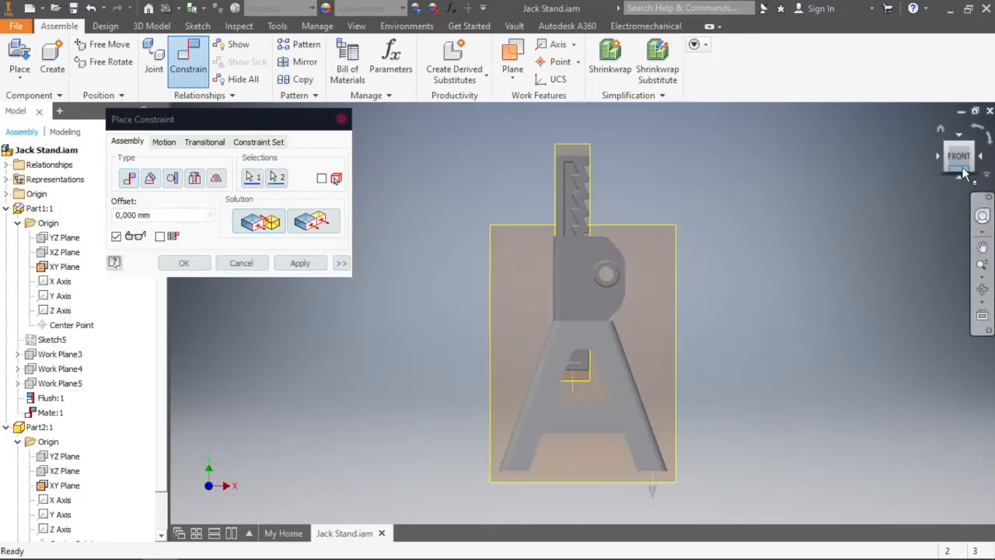
click(964, 172)
click(333, 226)
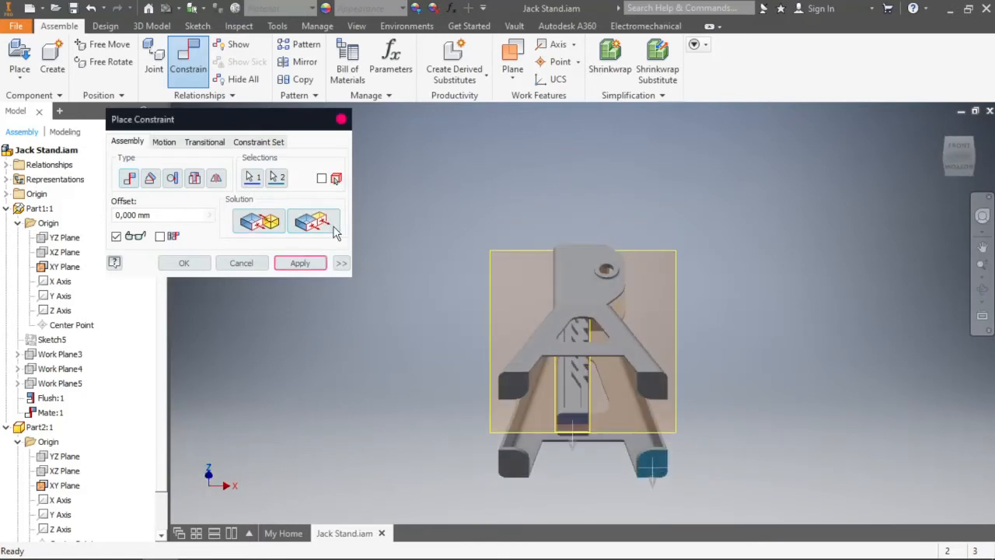
click(962, 152)
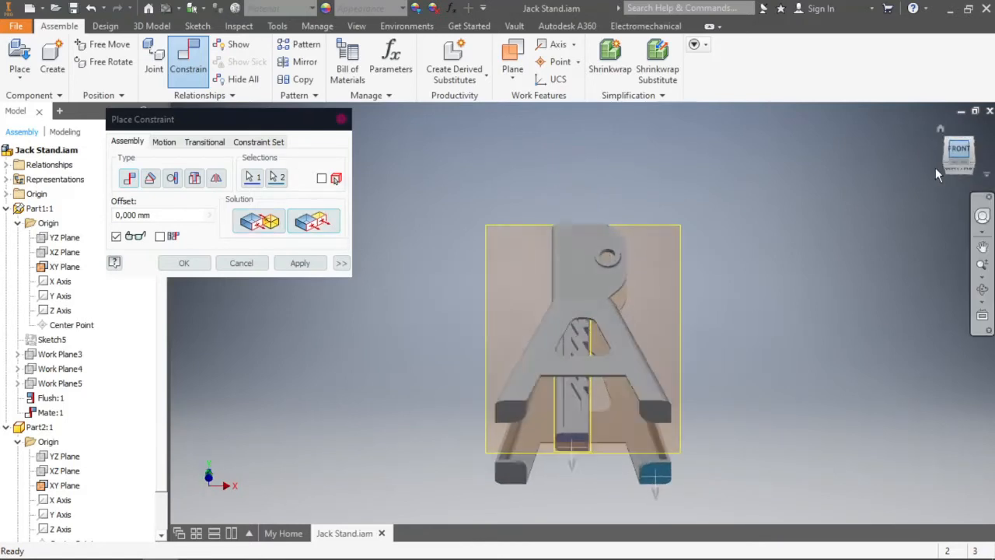
click(188, 212)
text(64)
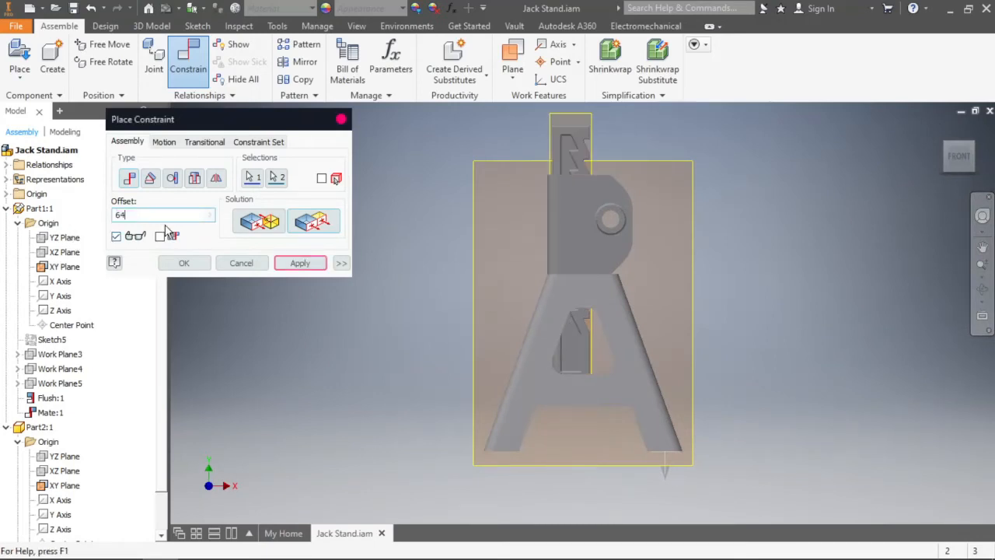
click(300, 264)
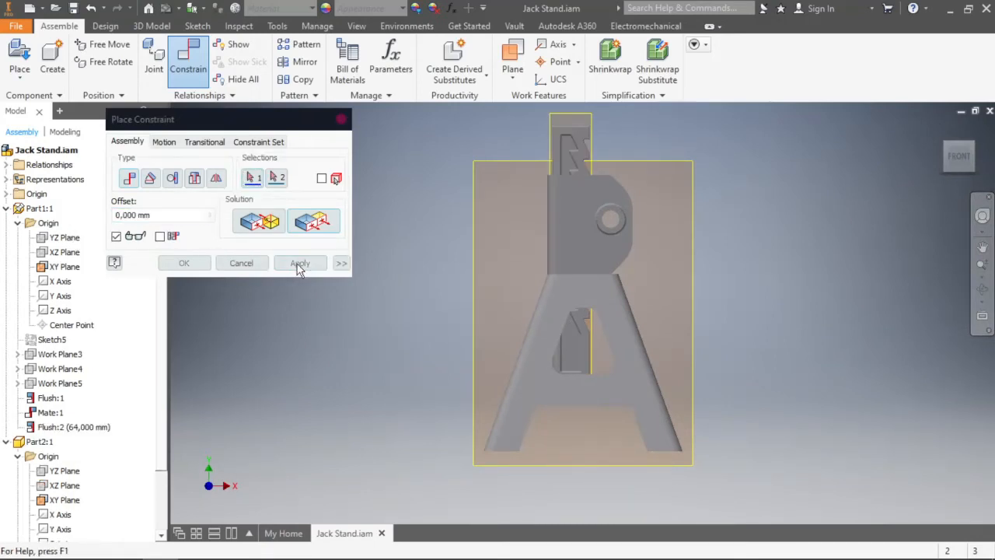
key(Escape)
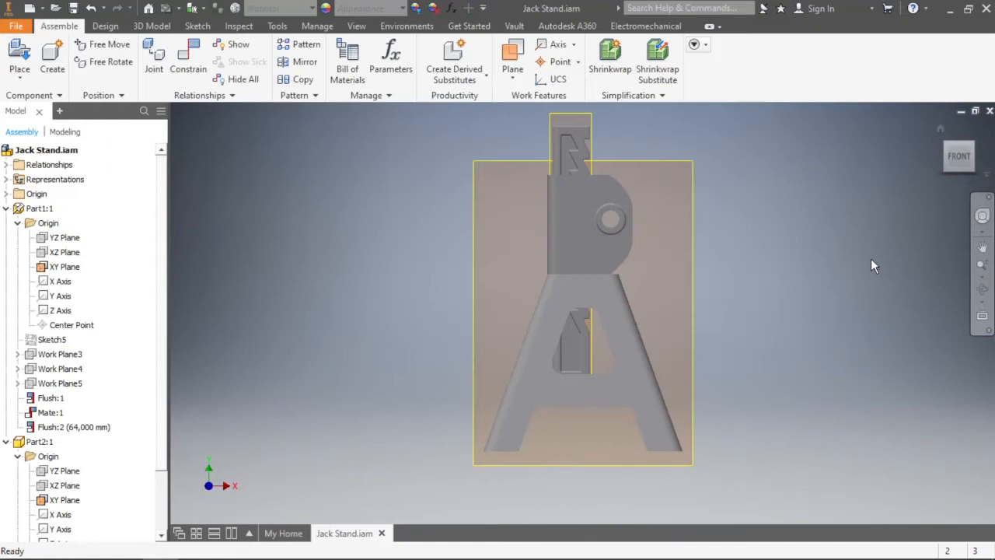
Hide the XY origin planes of Part1 and Part2
click(59, 266)
right_click(61, 266)
click(93, 336)
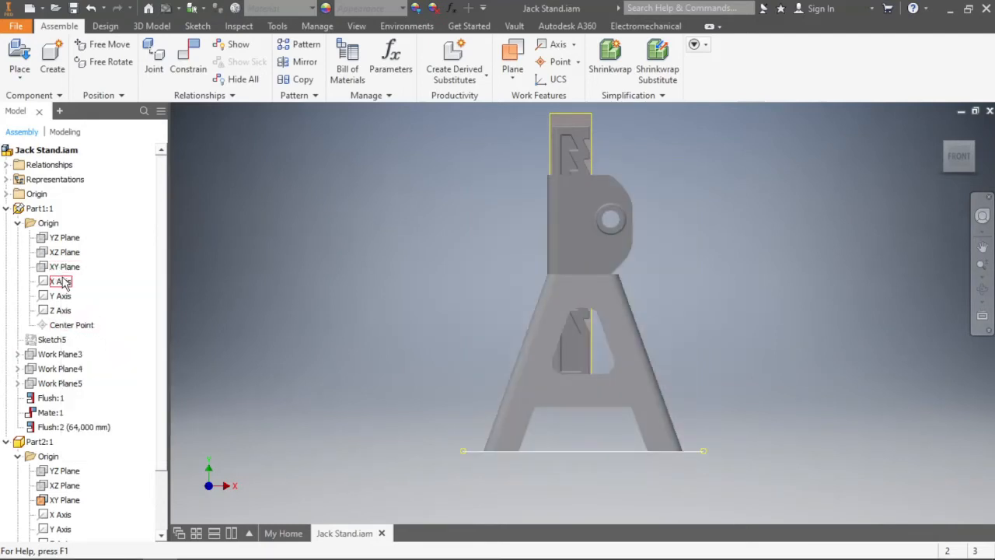
click(68, 499)
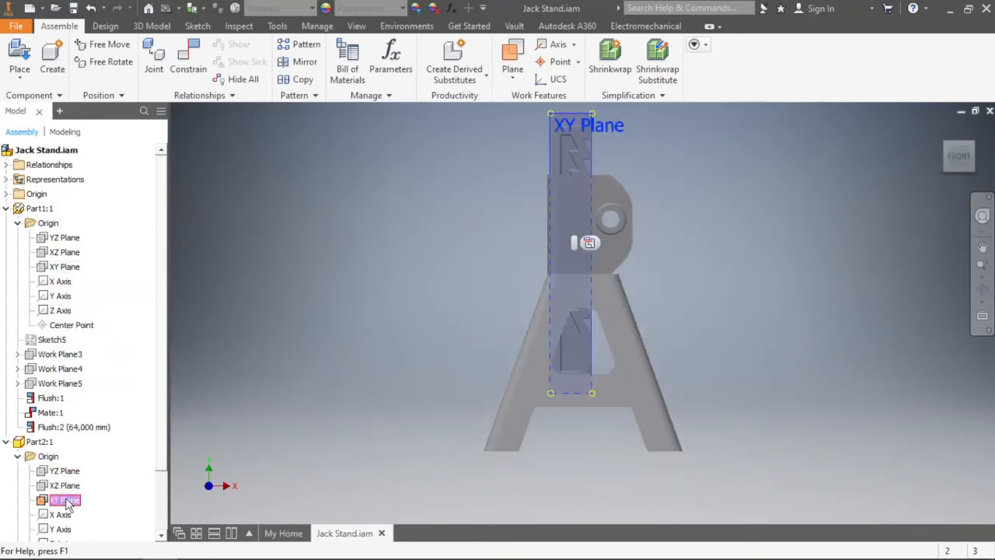
right_click(69, 500)
click(105, 435)
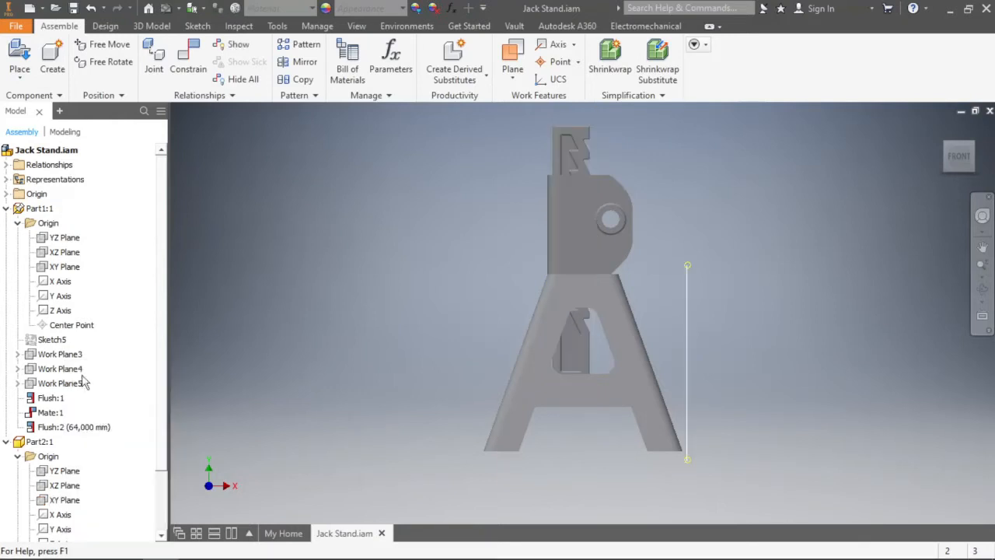
Make the XY origin plane of Part1 visible again
click(64, 267)
right_click(65, 267)
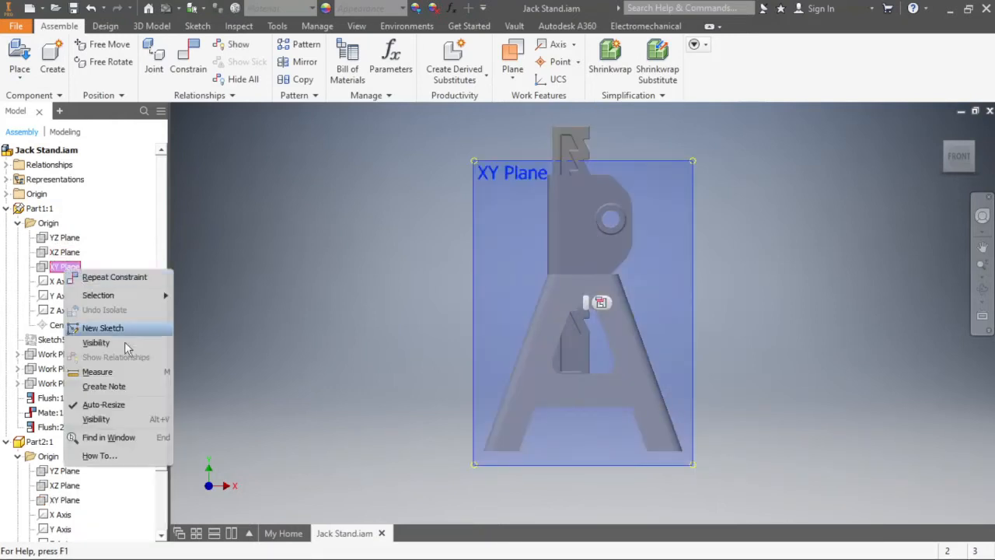
click(124, 342)
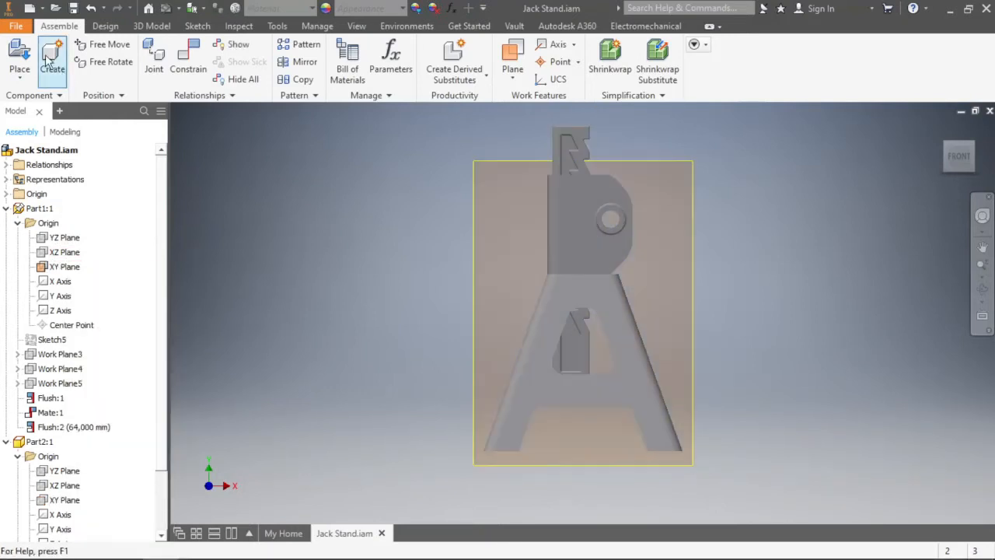
Place one instance of Part3.ipt, the round saddle with the threaded stem, in free space above the stand
click(20, 59)
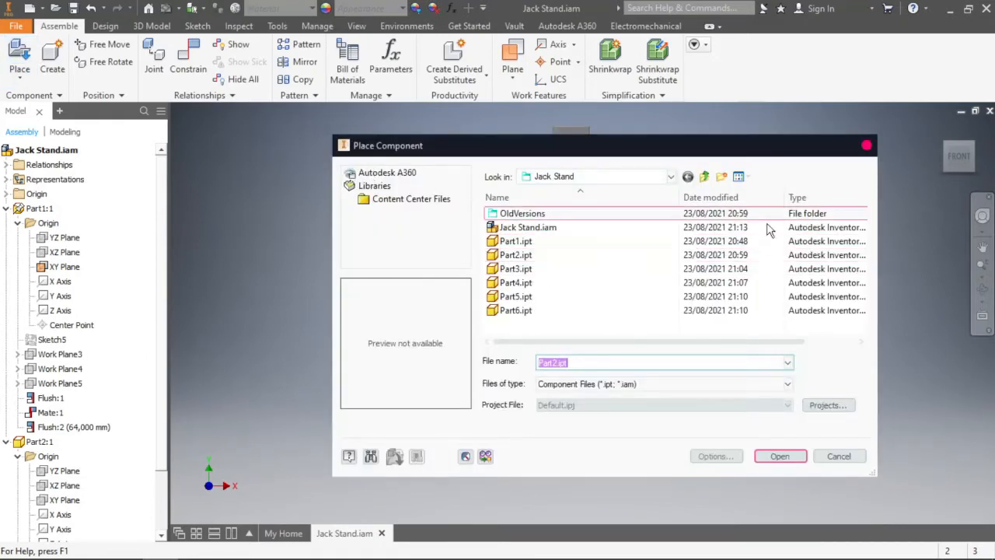
click(588, 268)
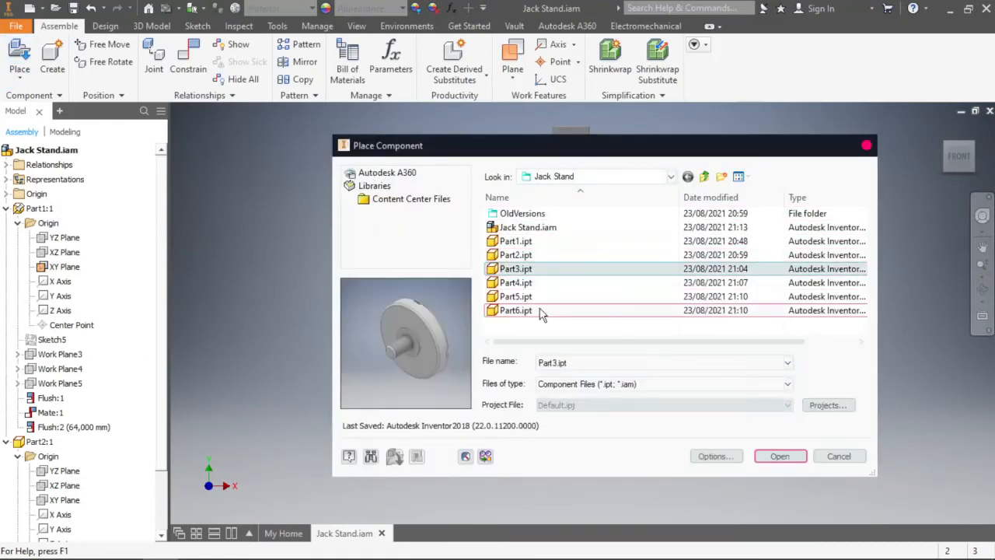
click(517, 255)
click(527, 269)
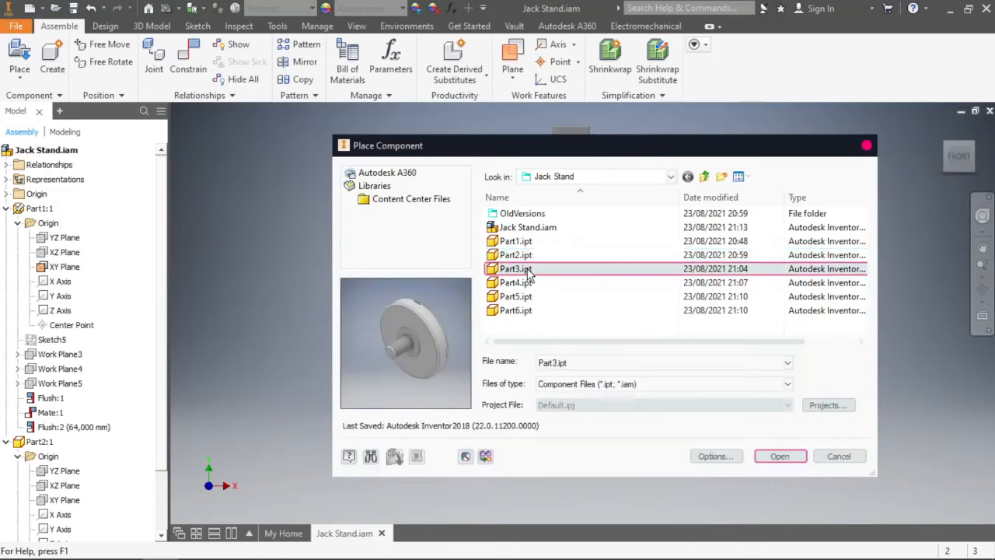
click(537, 310)
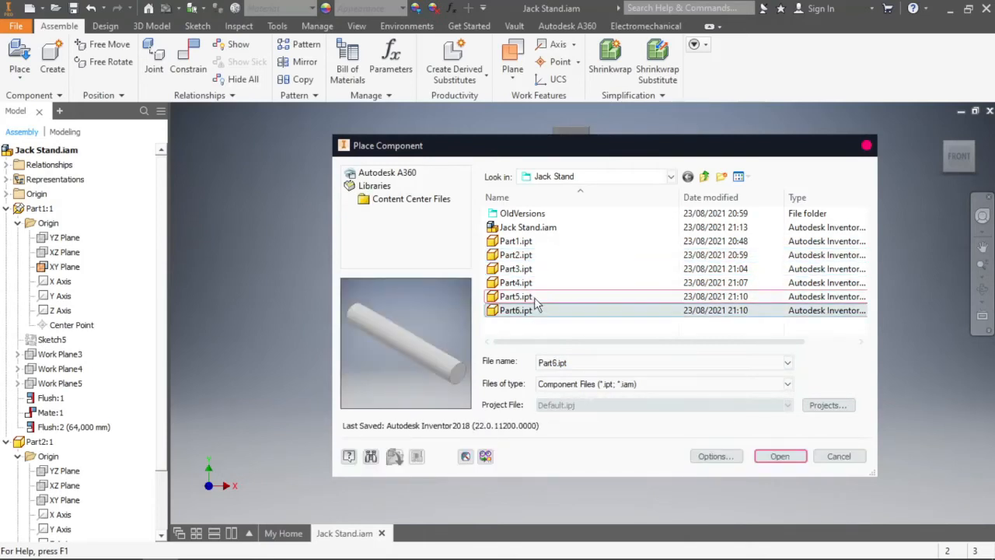
click(535, 298)
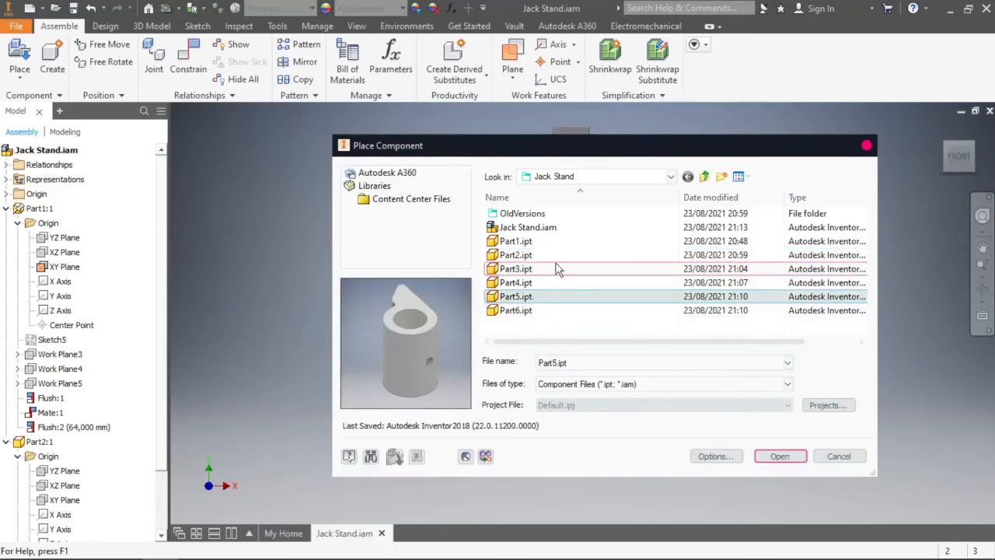
click(556, 269)
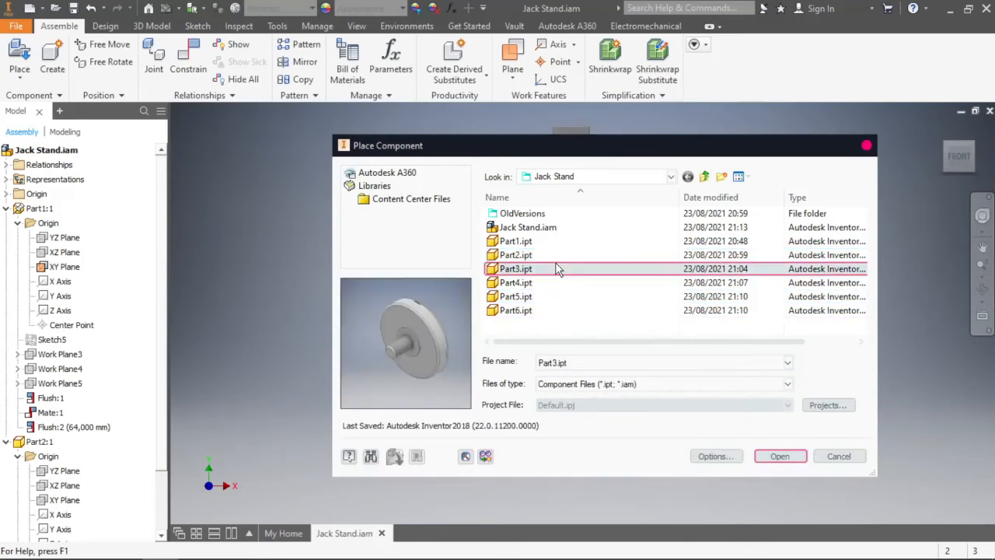
click(781, 457)
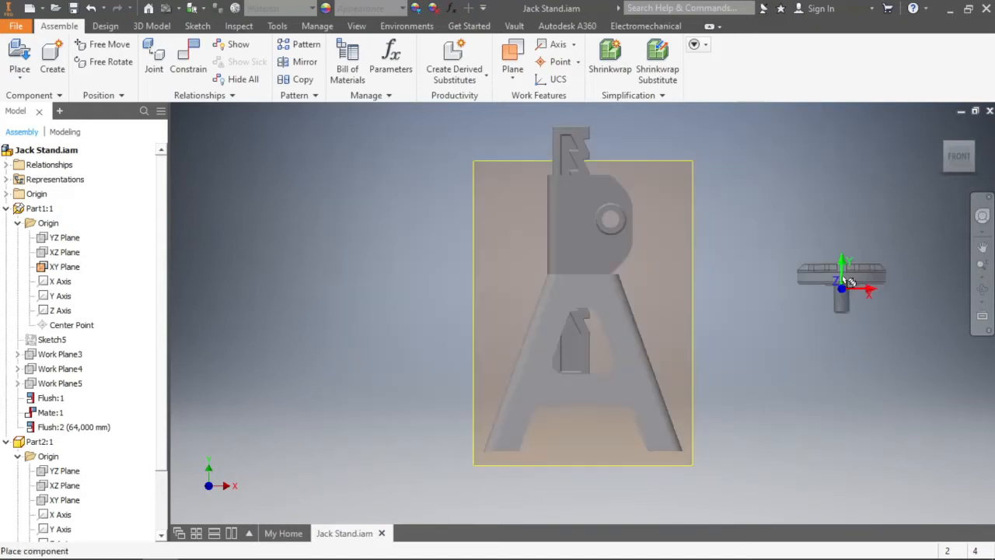
click(973, 147)
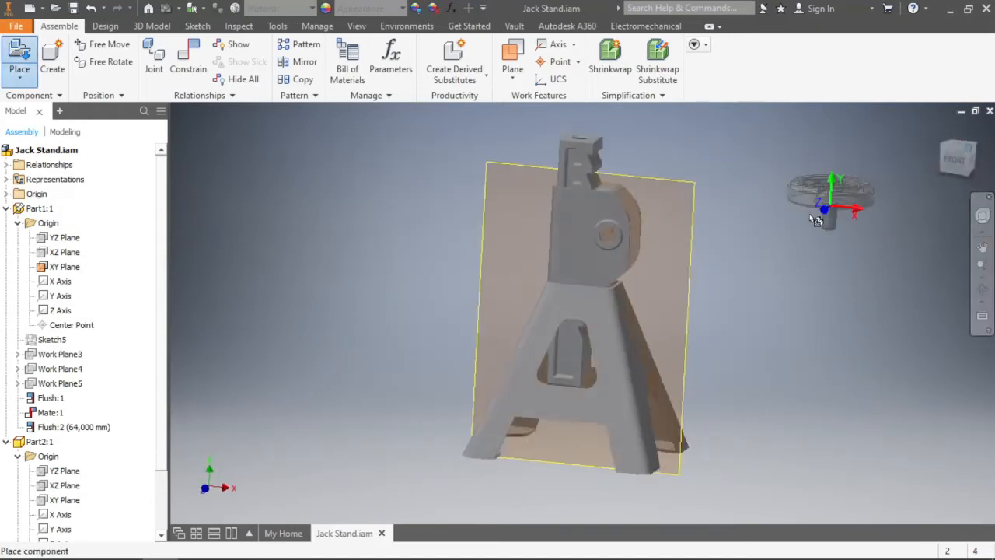
click(644, 159)
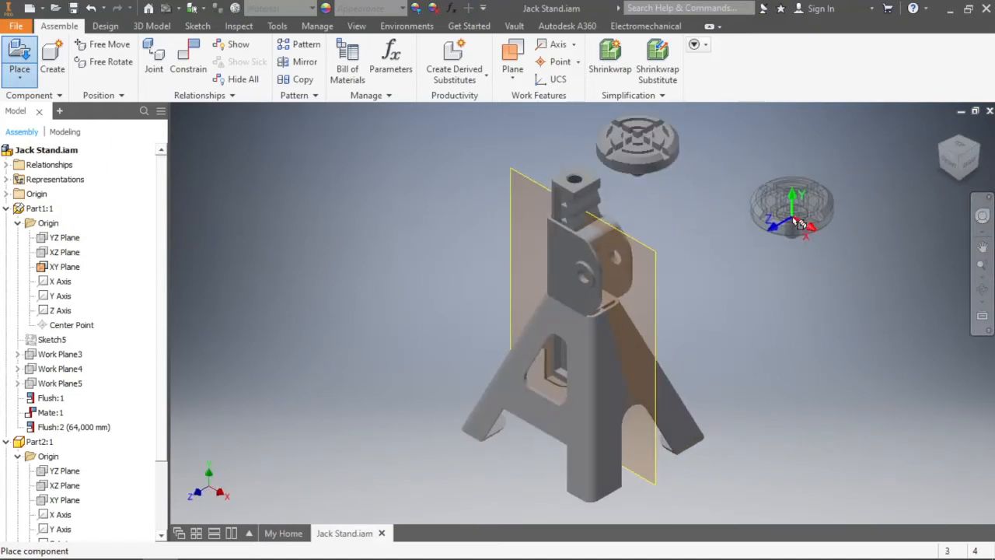
right_click(788, 215)
click(739, 185)
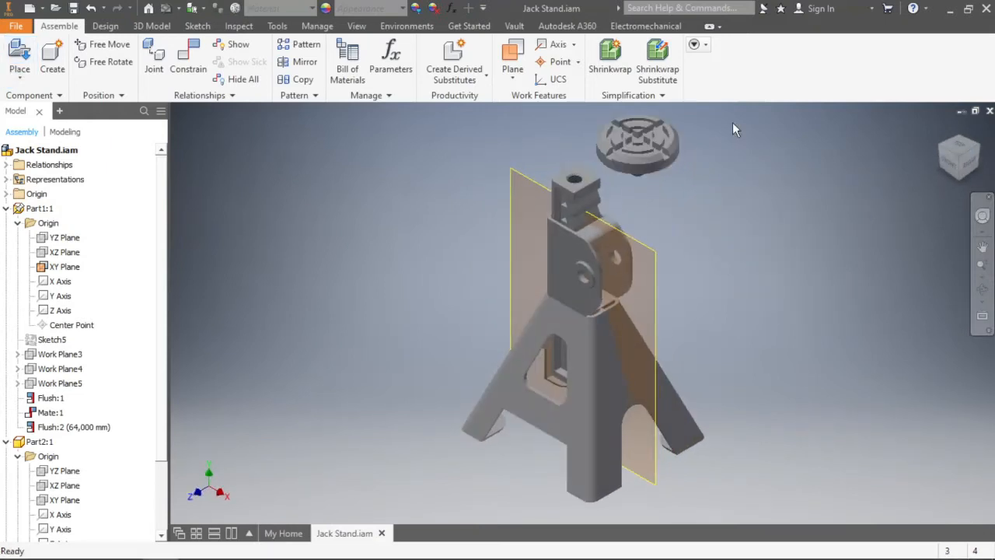
Connect the base of the saddle's threaded stem to the column's top hole with a rotational joint at 0 mm gap, and test the saddle's rotation
click(157, 71)
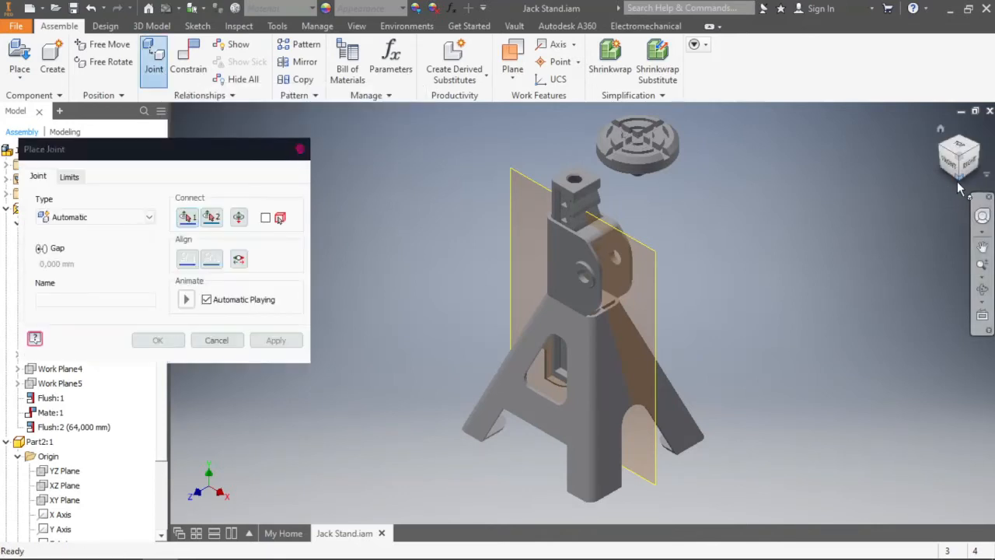
click(958, 181)
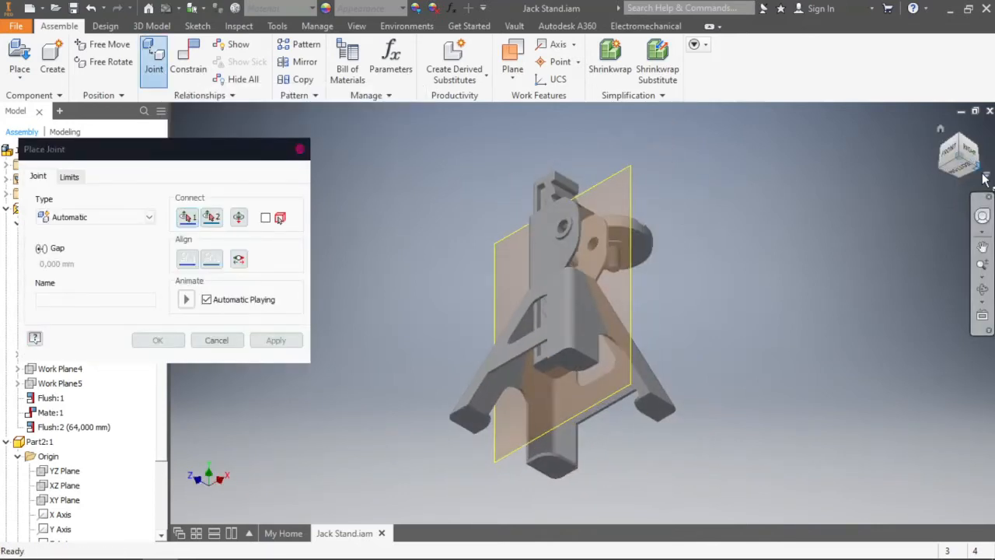
scroll(634, 194, up, 5)
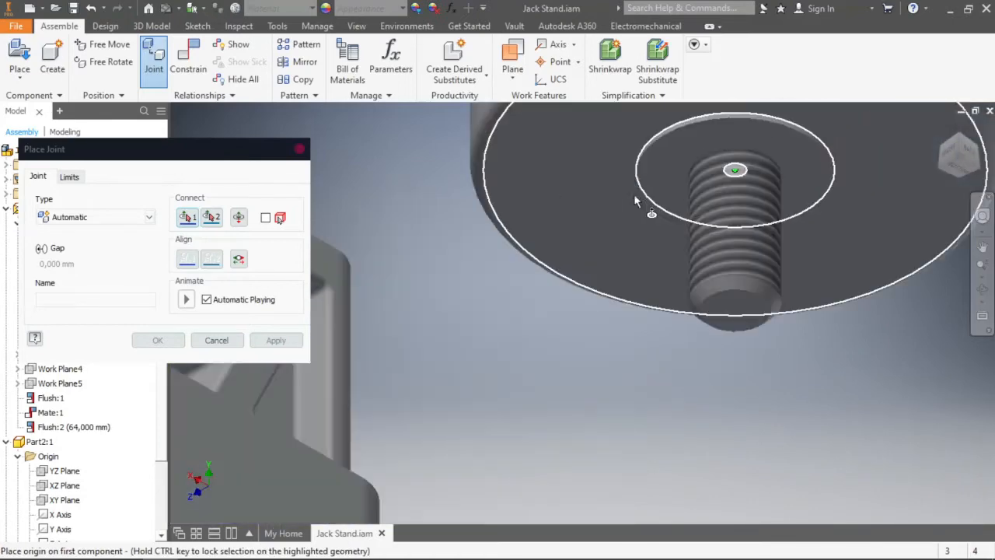
click(742, 144)
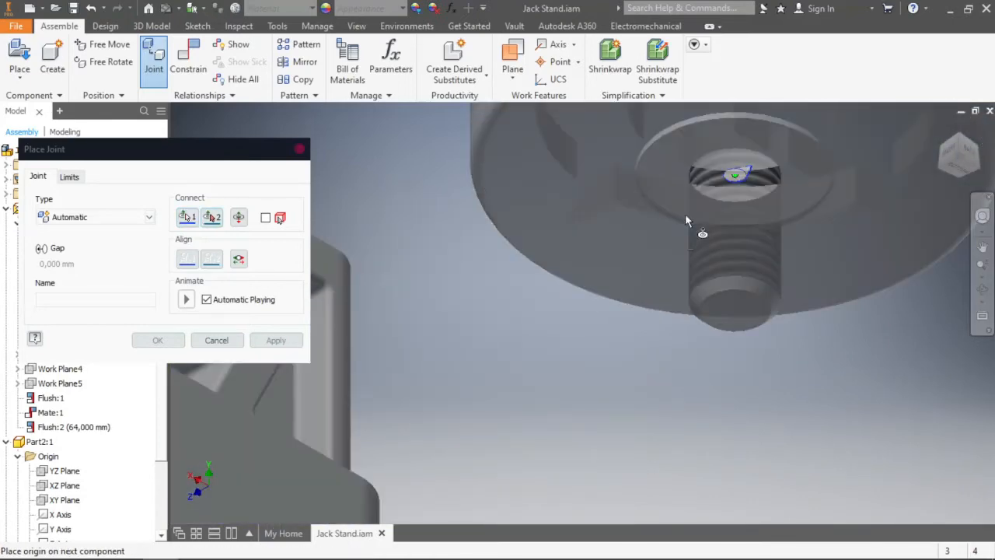
scroll(677, 225, down, 5)
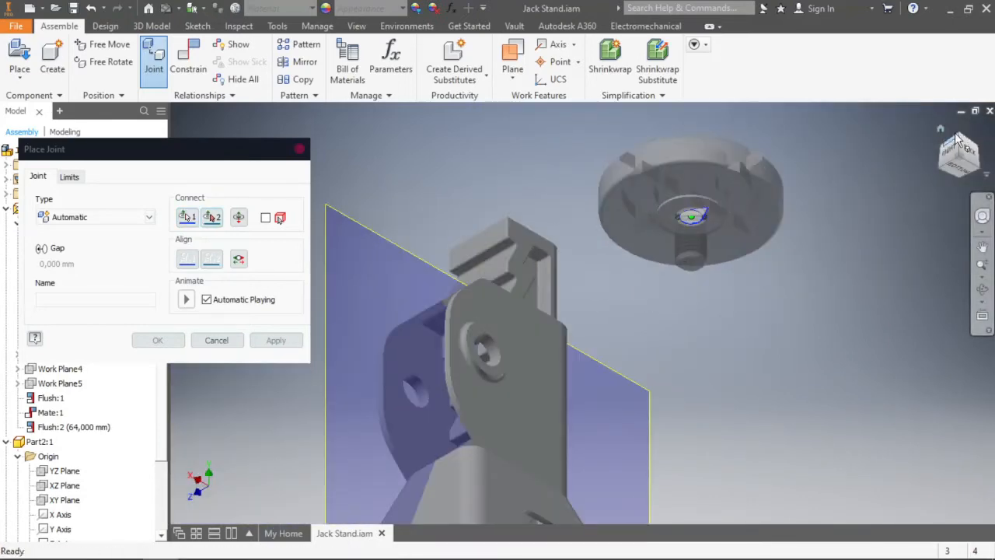
click(940, 129)
scroll(575, 177, up, 5)
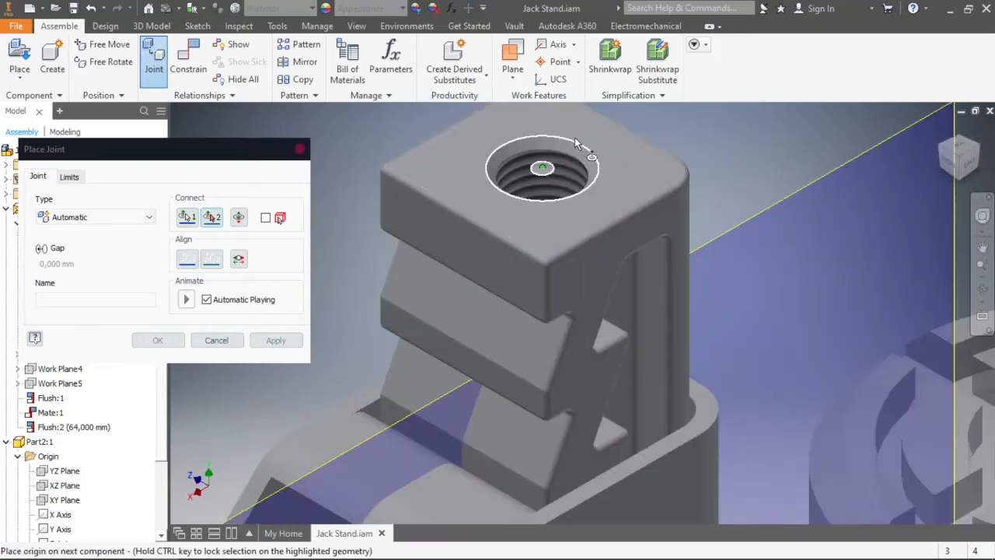
click(575, 137)
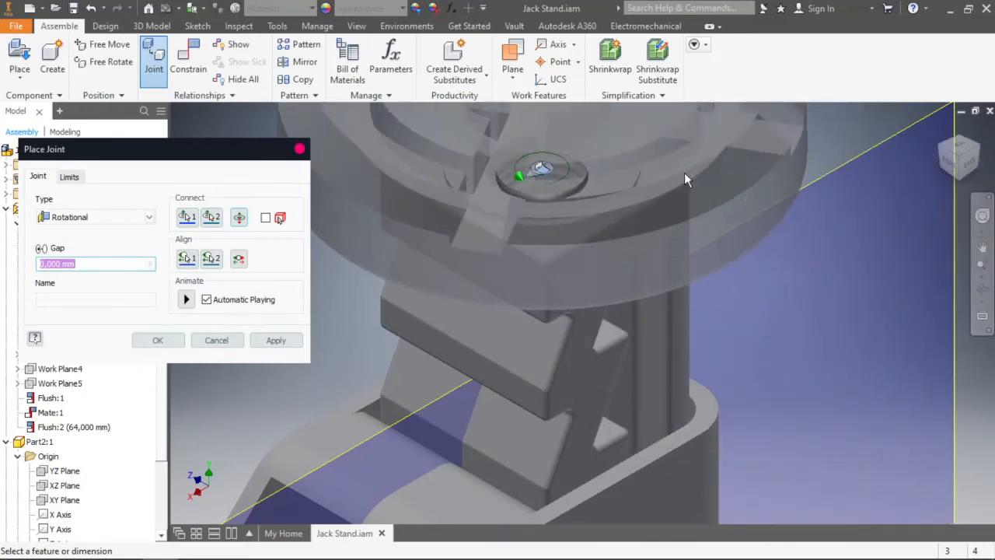
scroll(684, 172, up, 3)
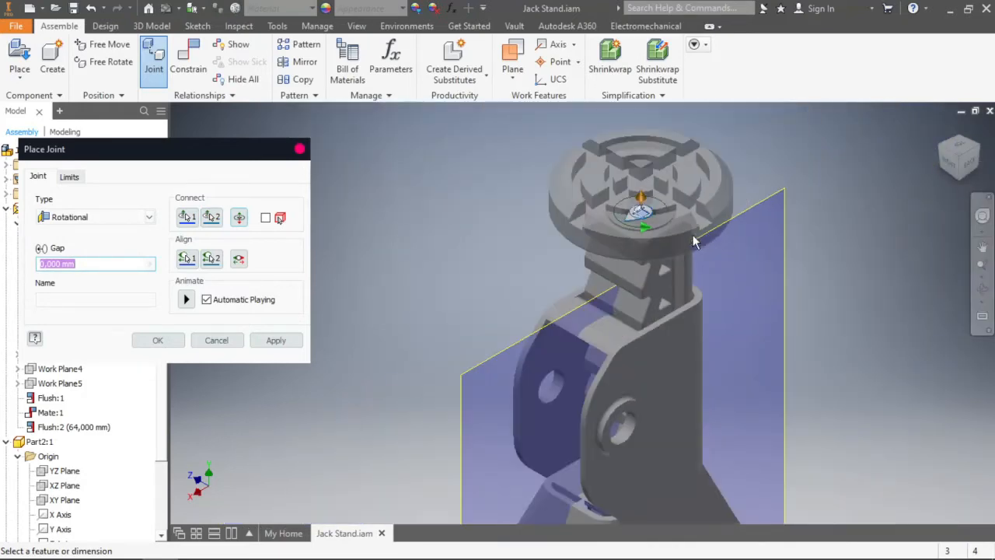
click(276, 340)
click(235, 342)
click(216, 339)
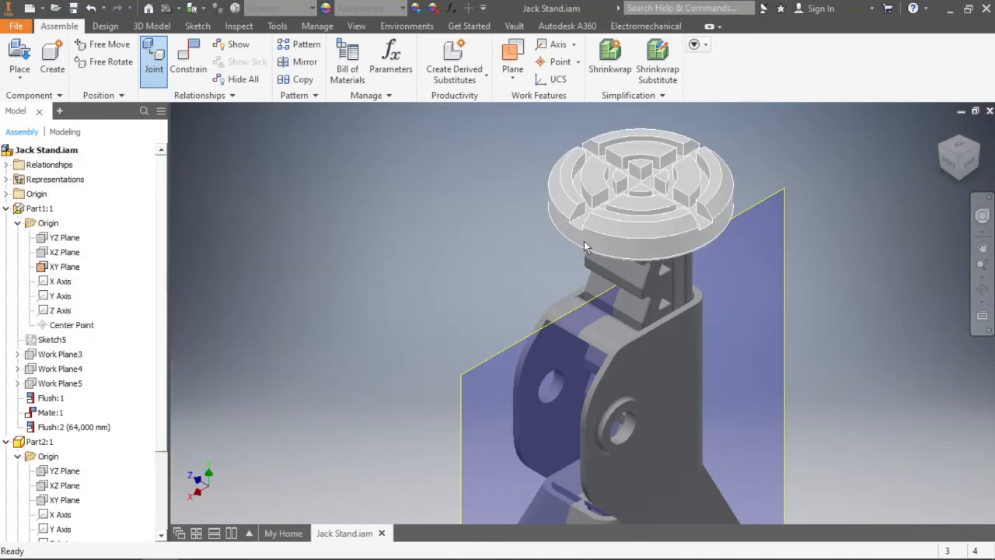
drag(587, 245, 424, 243)
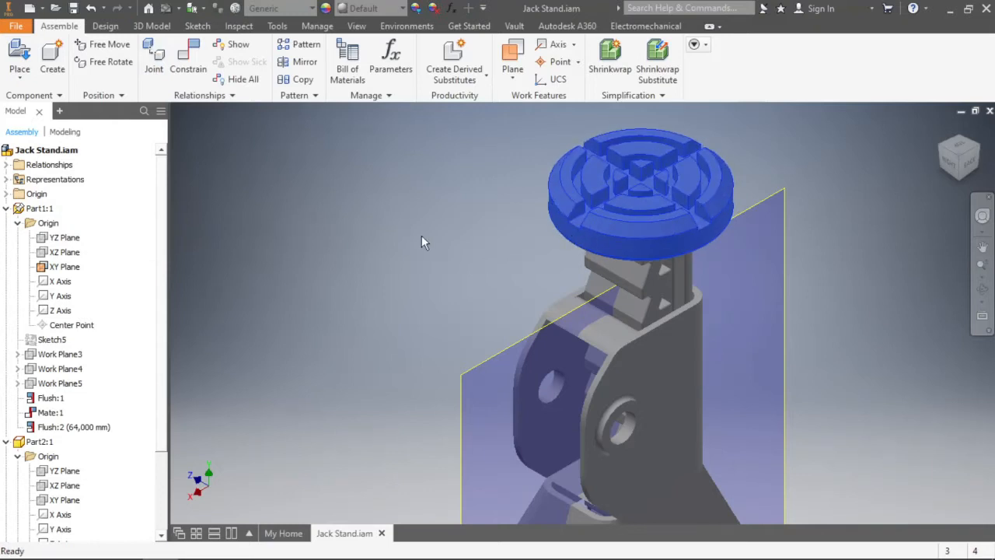
Undo the saddle's test rotation and its joint to the column, and redo the rotational joint
click(91, 10)
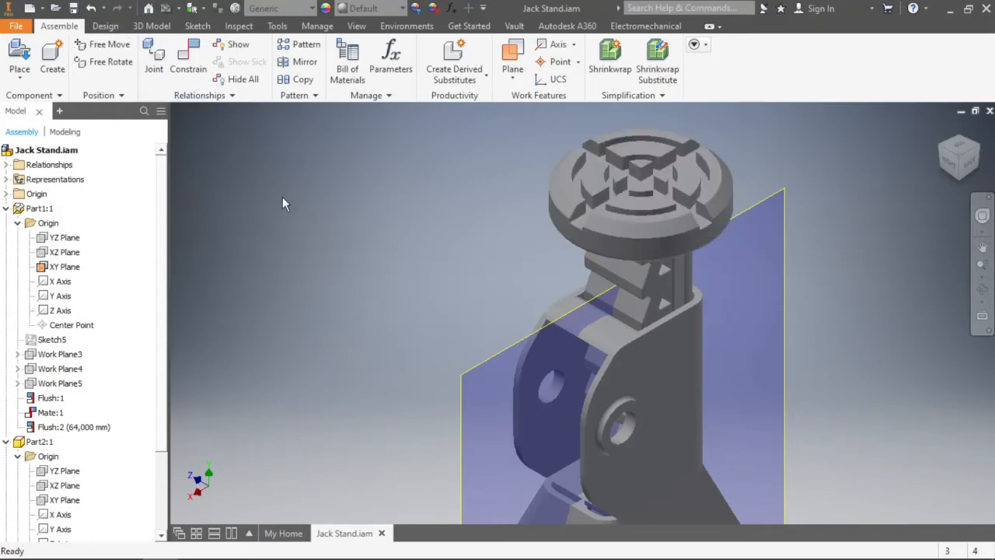
click(91, 9)
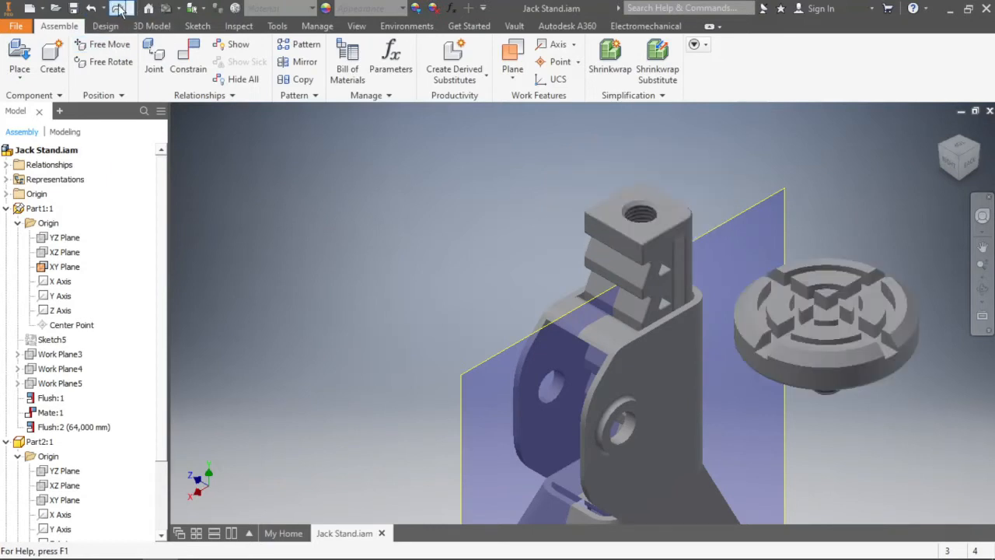
click(118, 9)
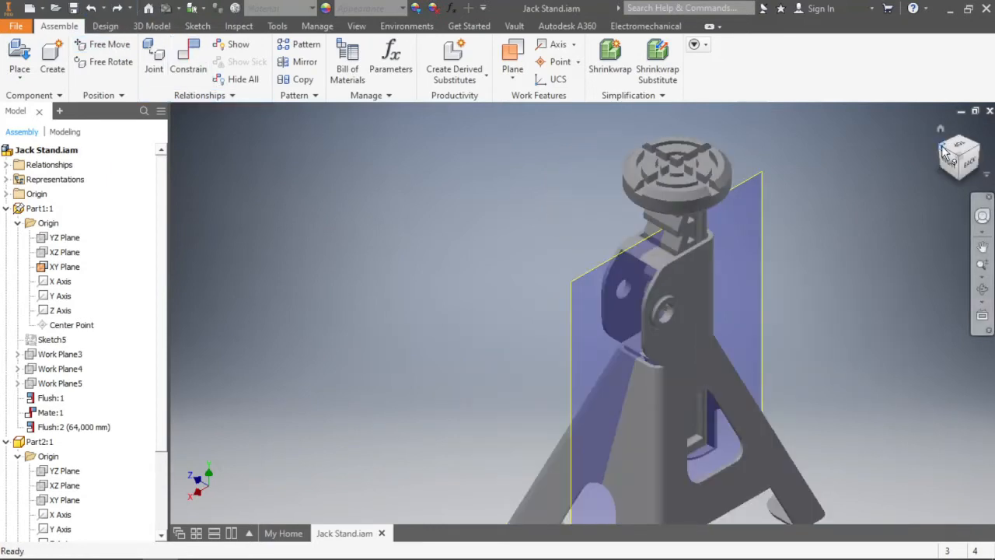
Examine how the saddle sits on the column from the top, front and isometric views of the whole stand
click(943, 150)
scroll(560, 241, up, 2)
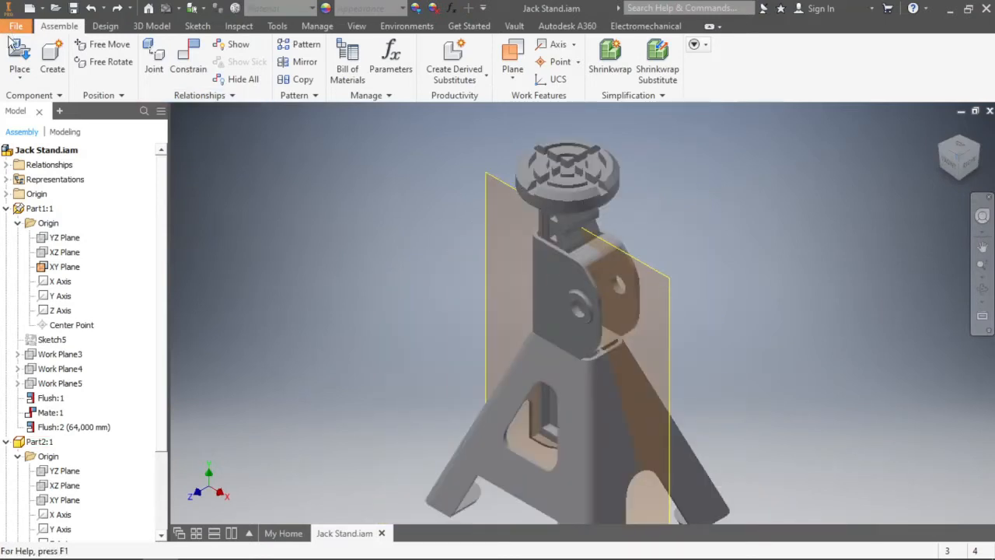
click(968, 149)
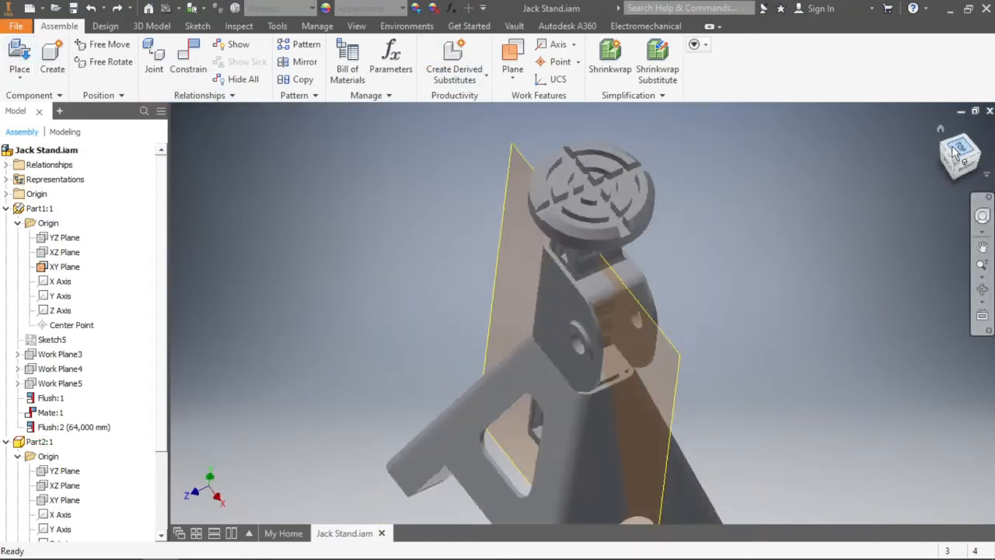
click(977, 136)
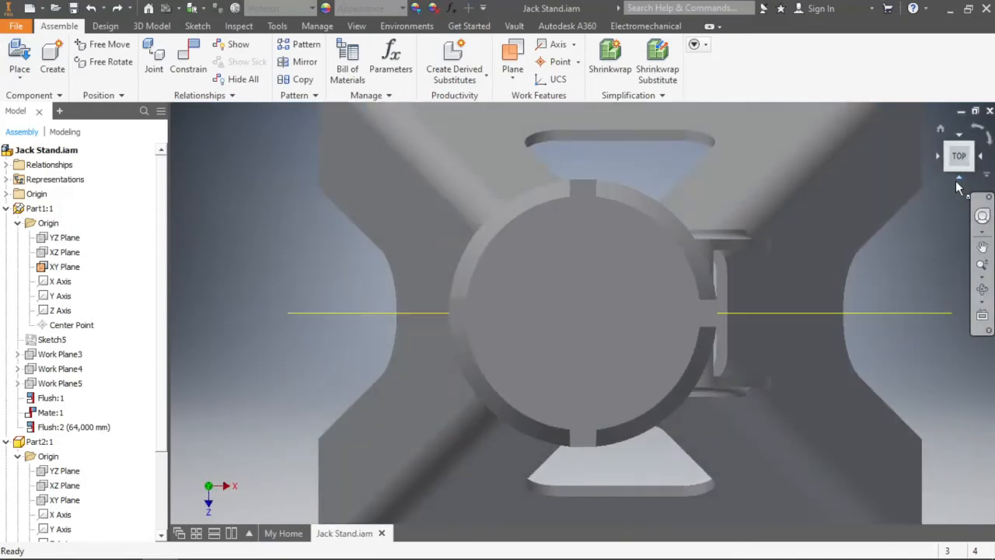
scroll(712, 225, up, 5)
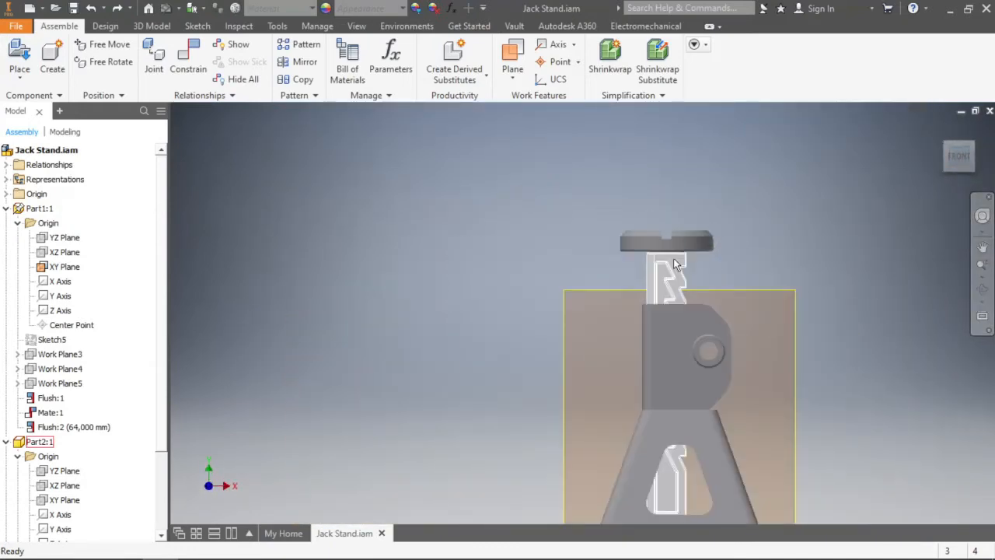
scroll(675, 256, down, 5)
scroll(672, 237, down, 2)
scroll(647, 216, up, 8)
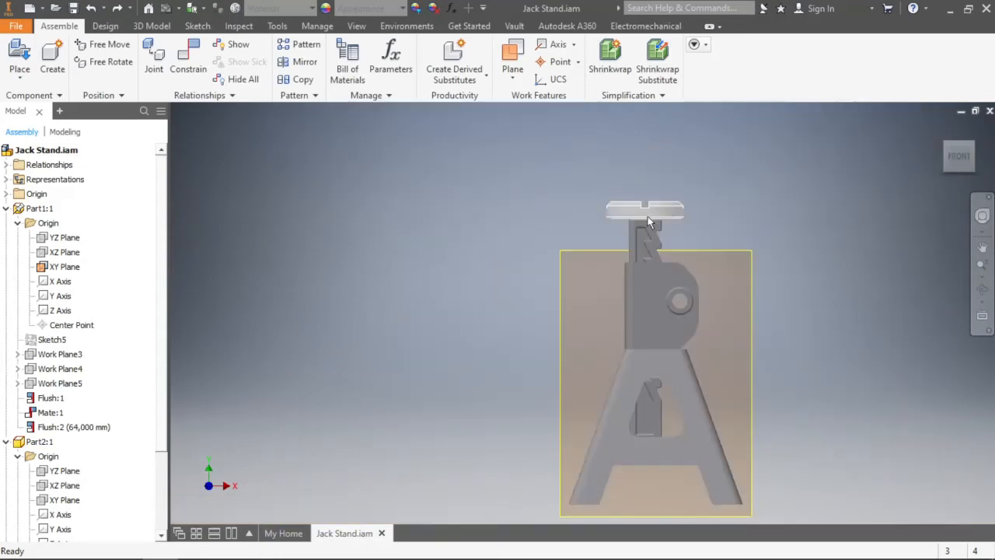
click(692, 387)
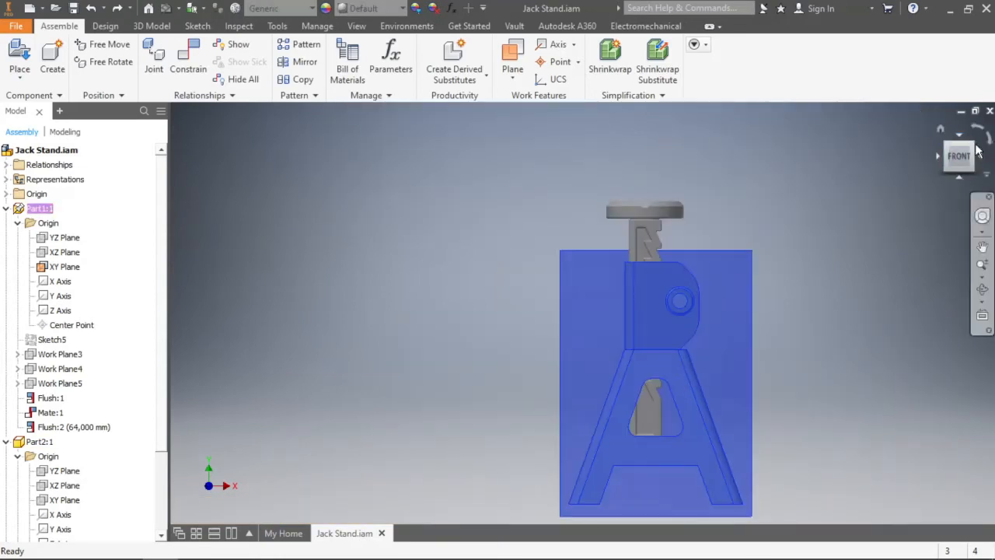
key(Escape)
click(693, 353)
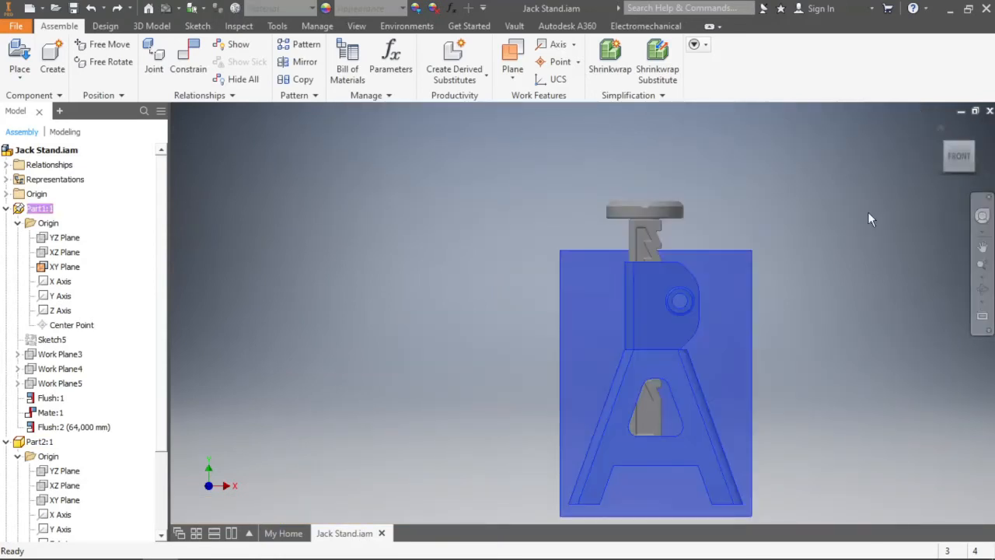
click(976, 152)
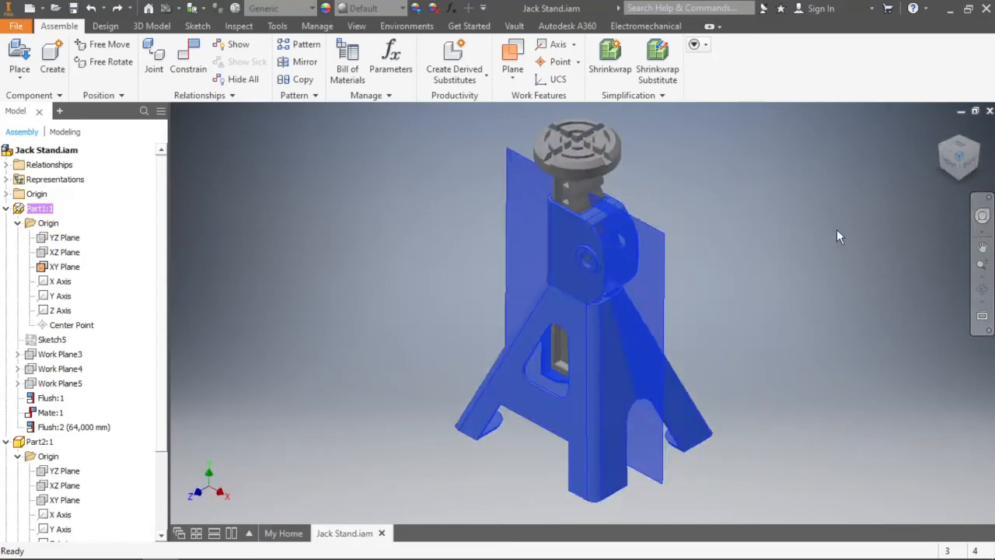
click(836, 229)
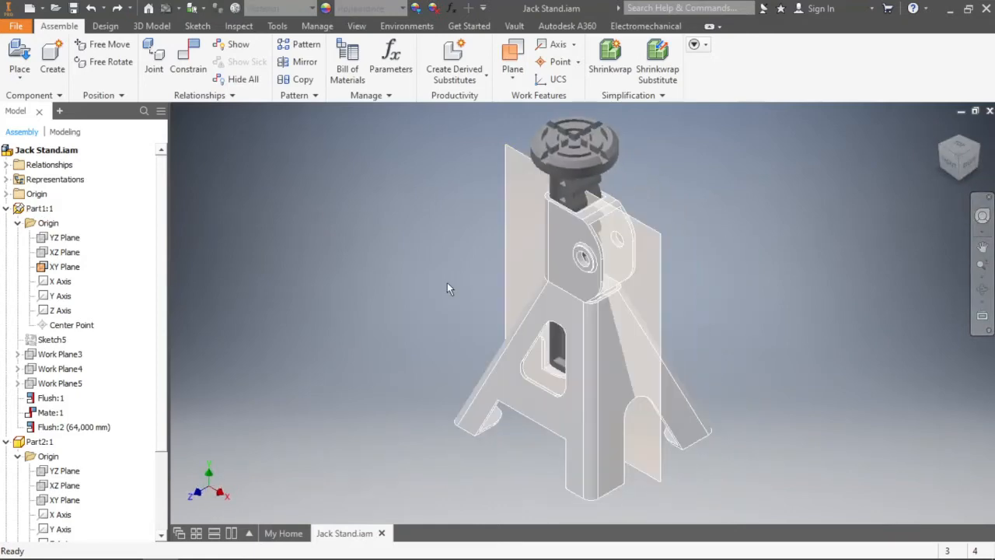
Place one instance of Part5.ipt, the pierced pawl, in free space beside the stand's upper bracket
click(19, 62)
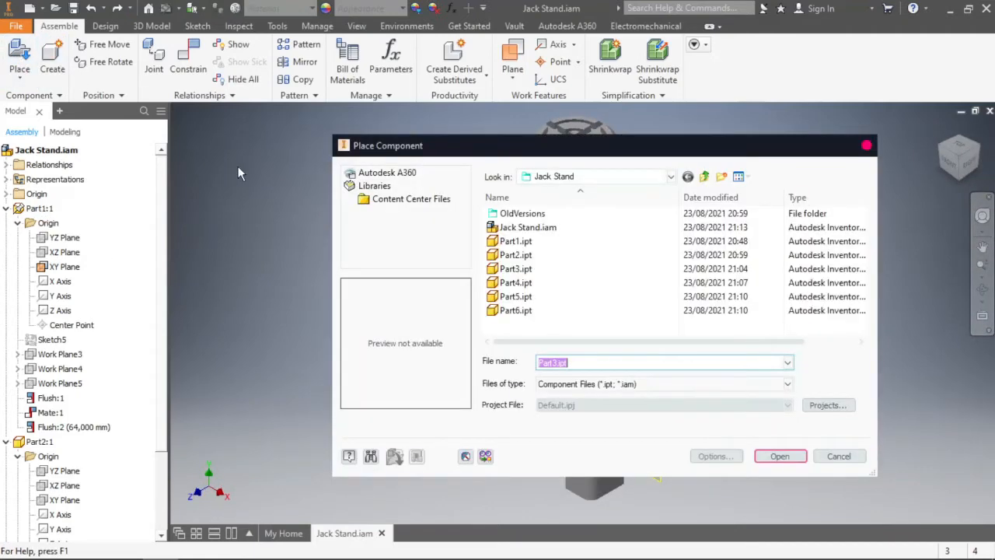
click(551, 269)
click(548, 285)
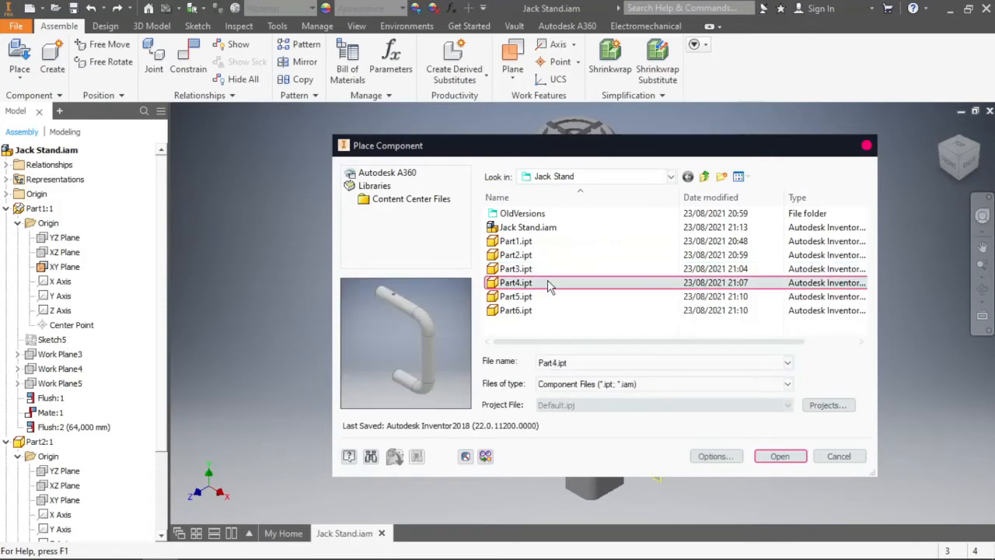
click(551, 297)
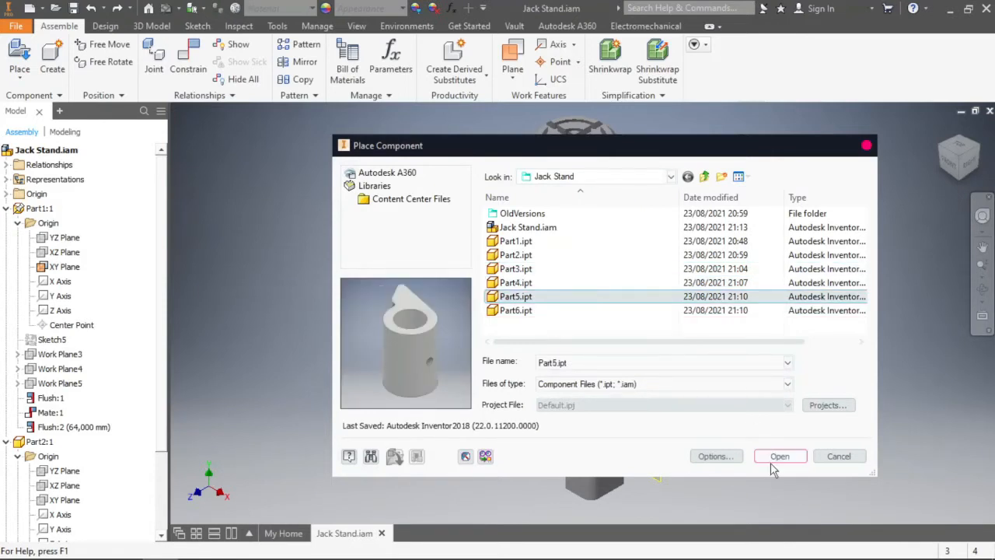
click(773, 458)
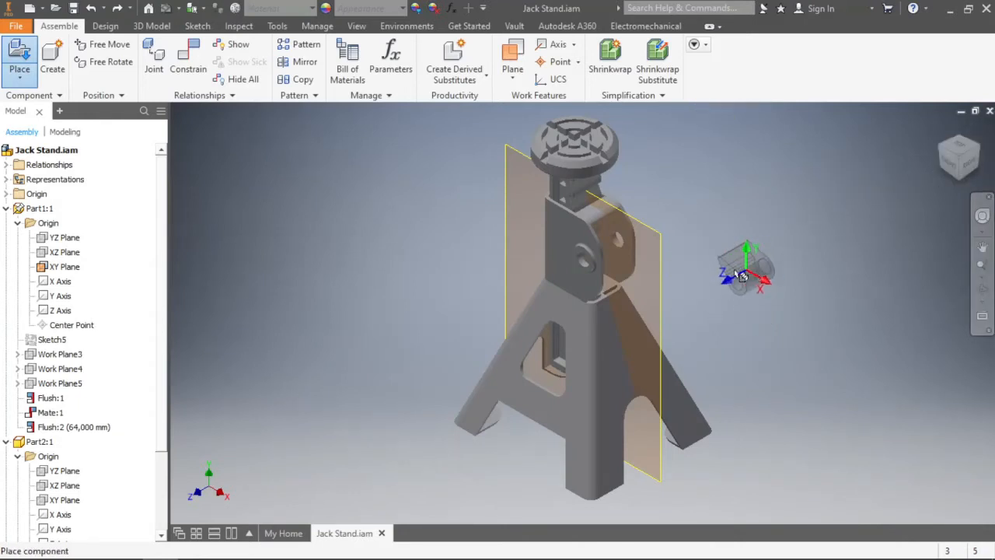
click(729, 258)
right_click(767, 215)
click(722, 233)
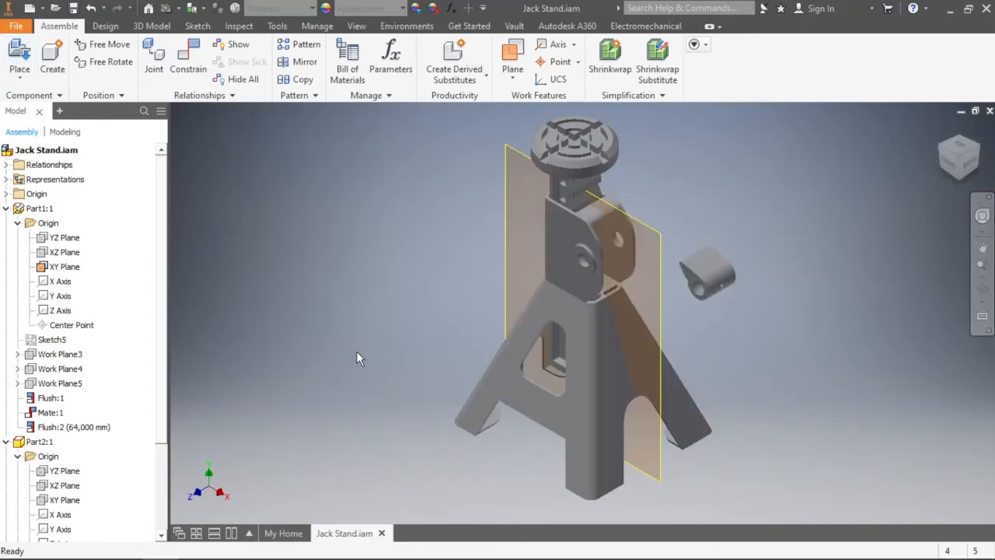
Make the XY origin plane of Part5 visible
scroll(85, 460, down, 3)
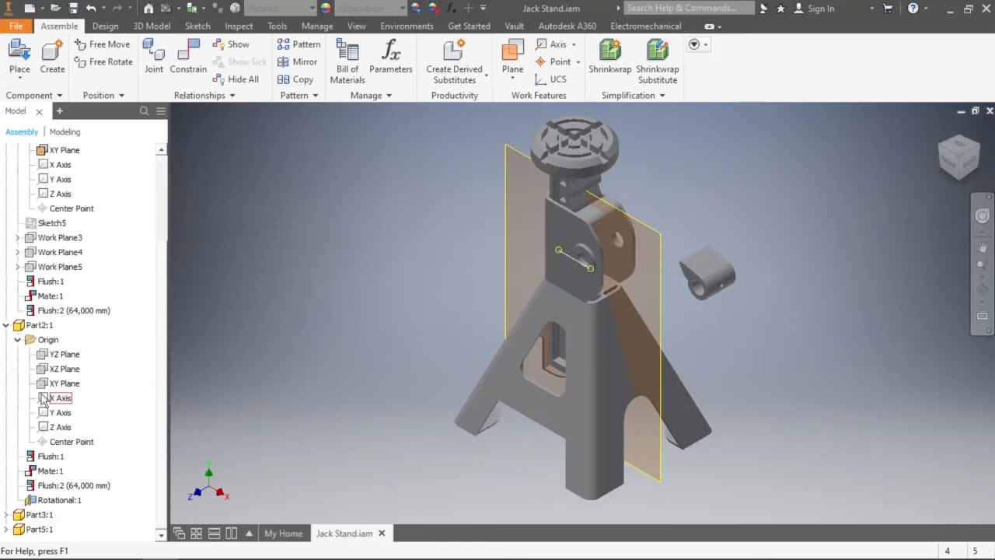
click(7, 327)
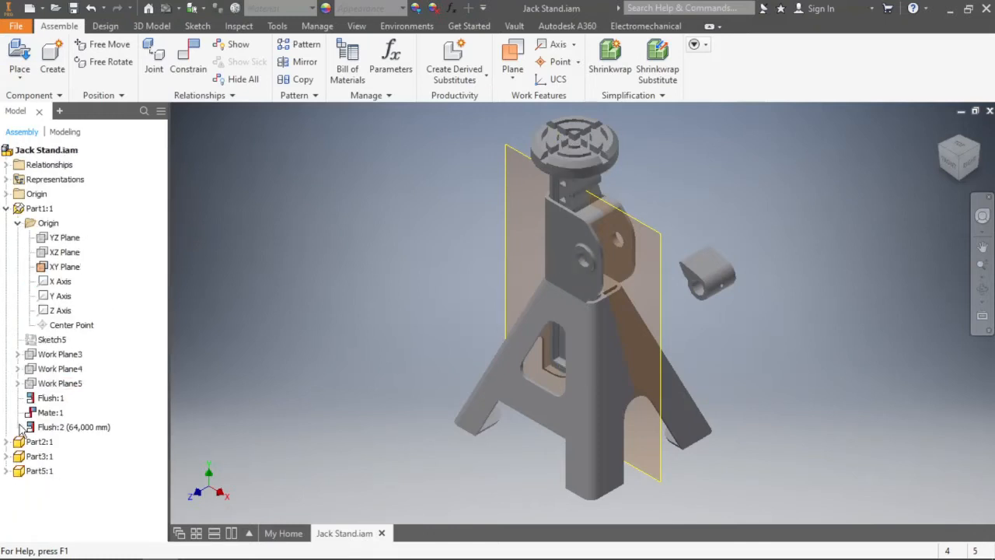
click(19, 486)
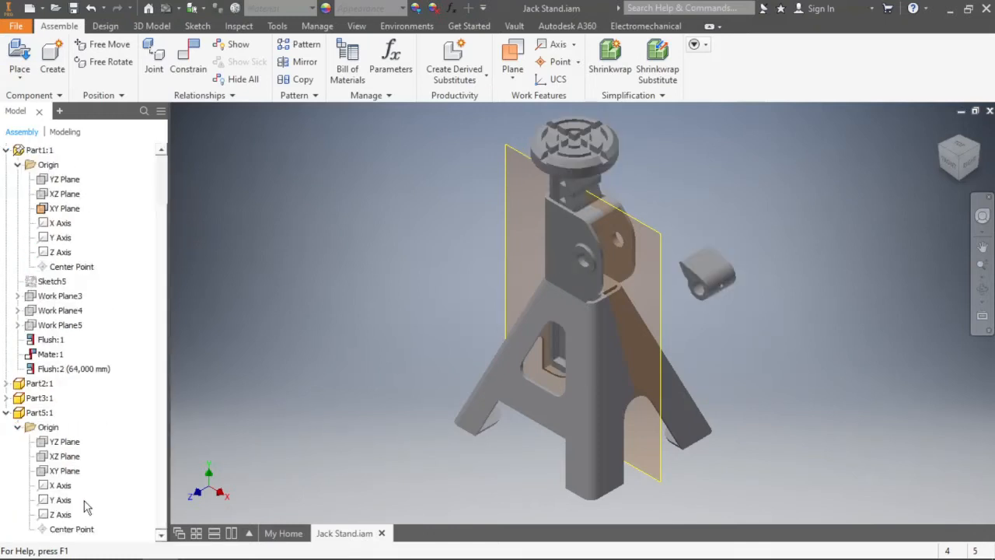
right_click(67, 471)
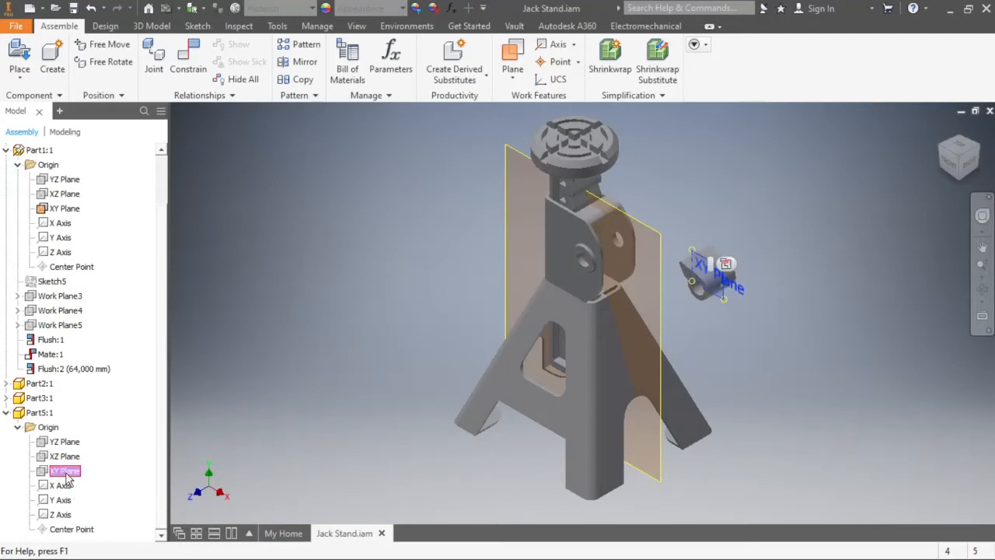
click(99, 506)
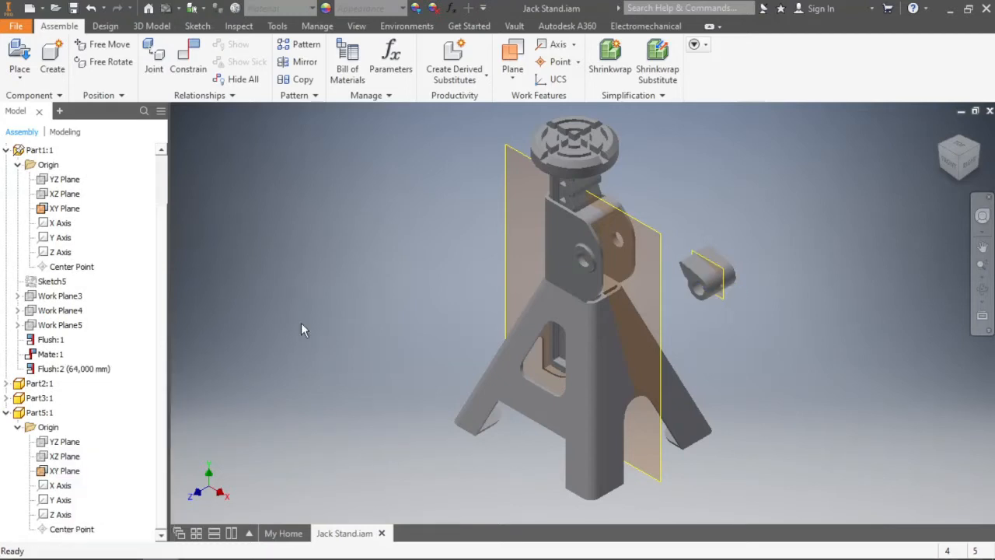
Constrain the XY origin planes of Part1 and Part5 flush with a 0 mm offset
click(188, 60)
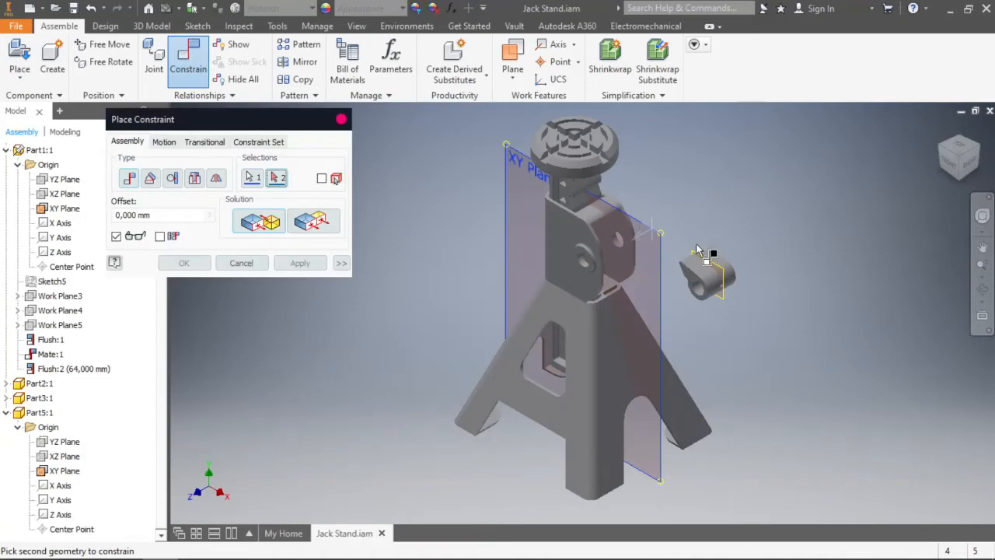
click(723, 296)
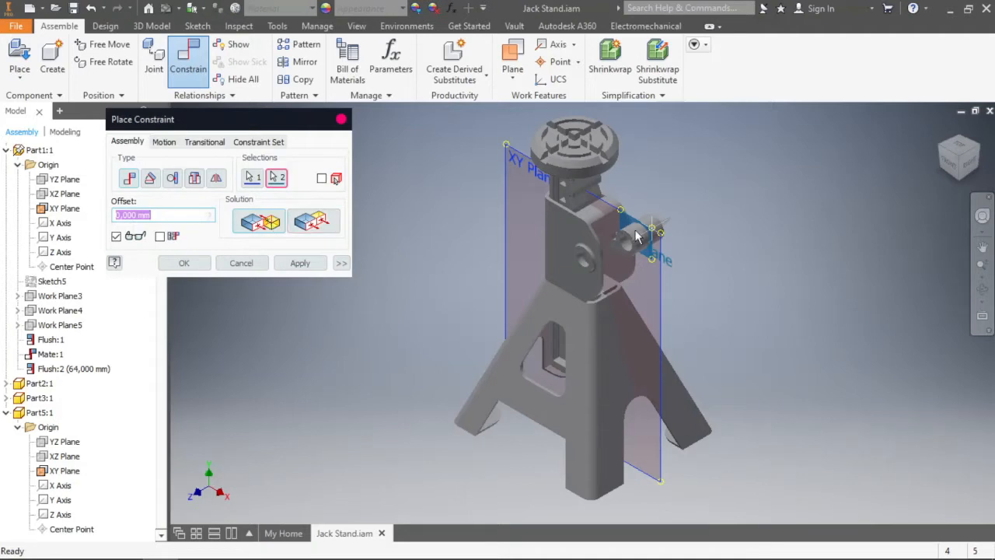
scroll(635, 235, up, 5)
click(312, 222)
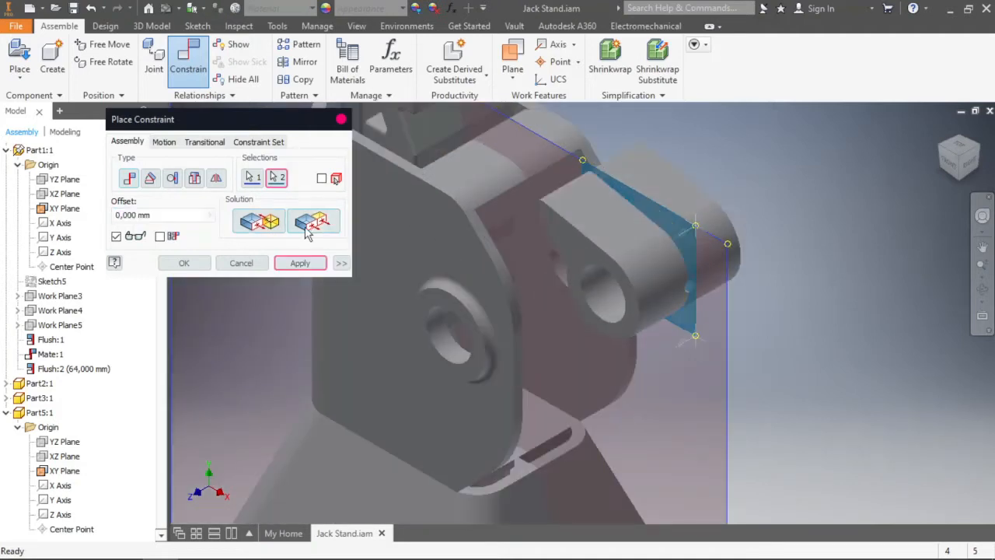
click(300, 262)
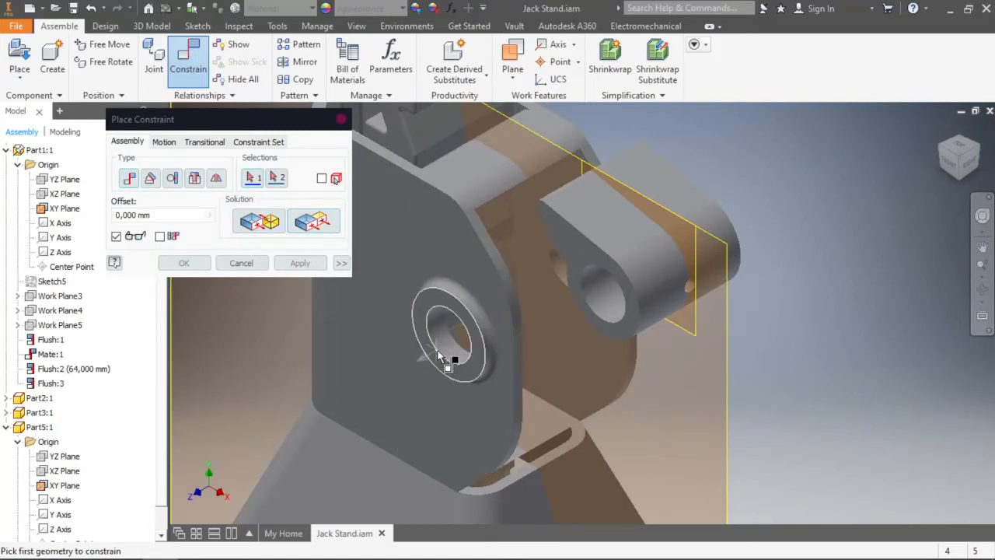
scroll(479, 278, down, 3)
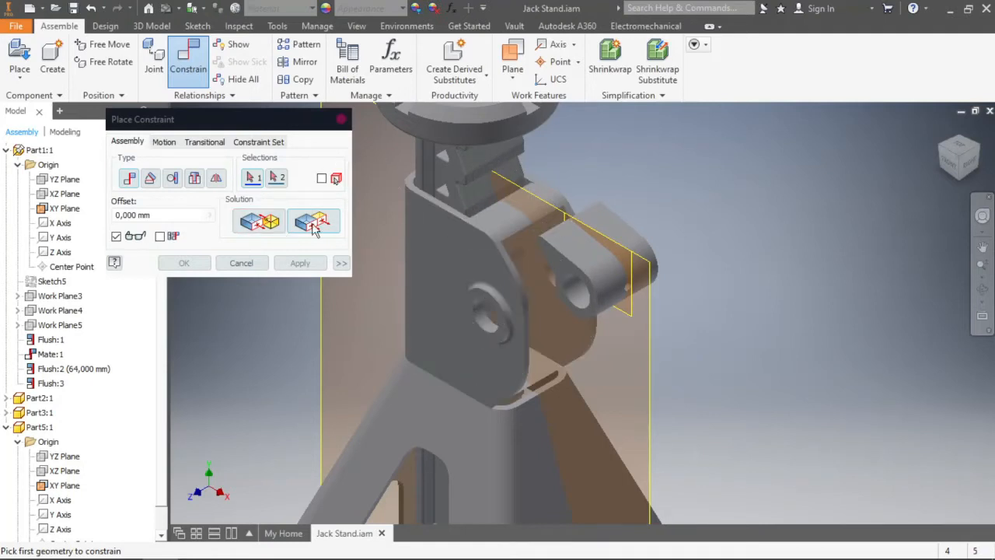
click(252, 263)
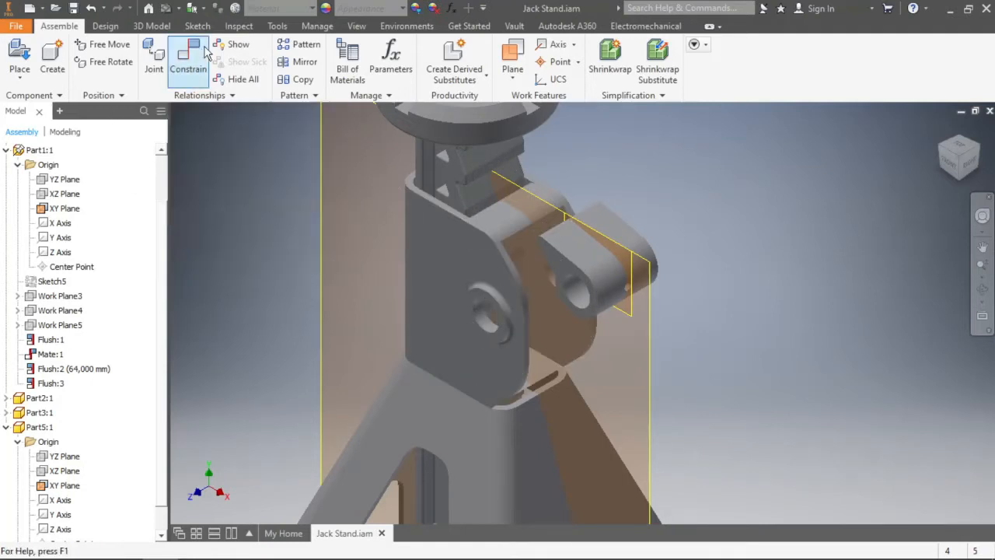
Mate the axis of Part5's bore to the axis of the side hole in Part1's bracket with a 0 mm offset
click(491, 327)
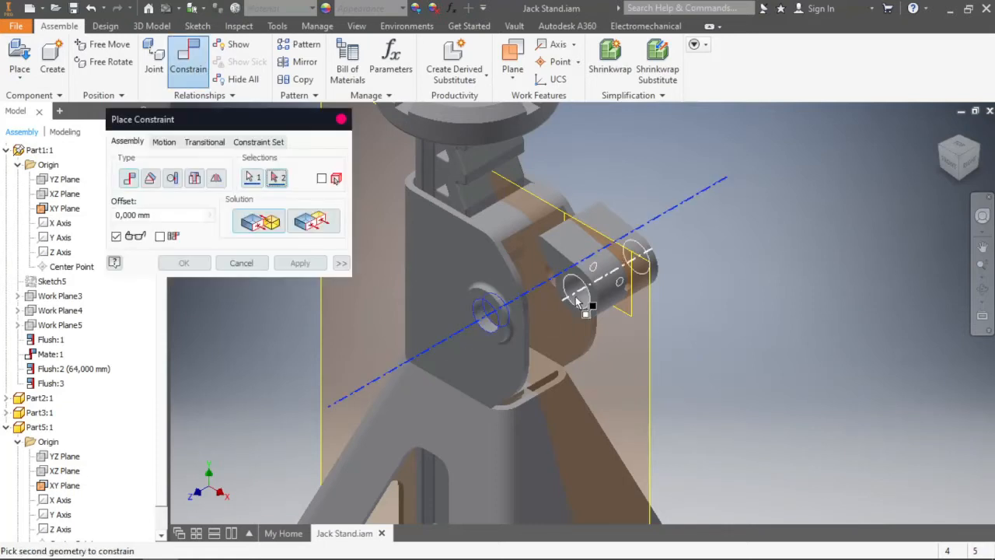
click(298, 263)
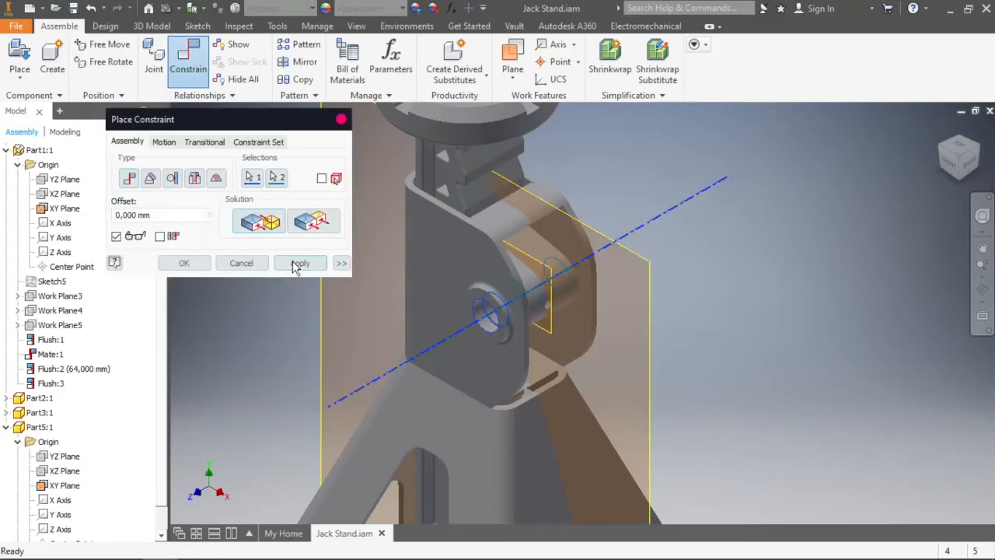
click(253, 263)
Hide the XY origin plane of Part5
scroll(649, 213, up, 5)
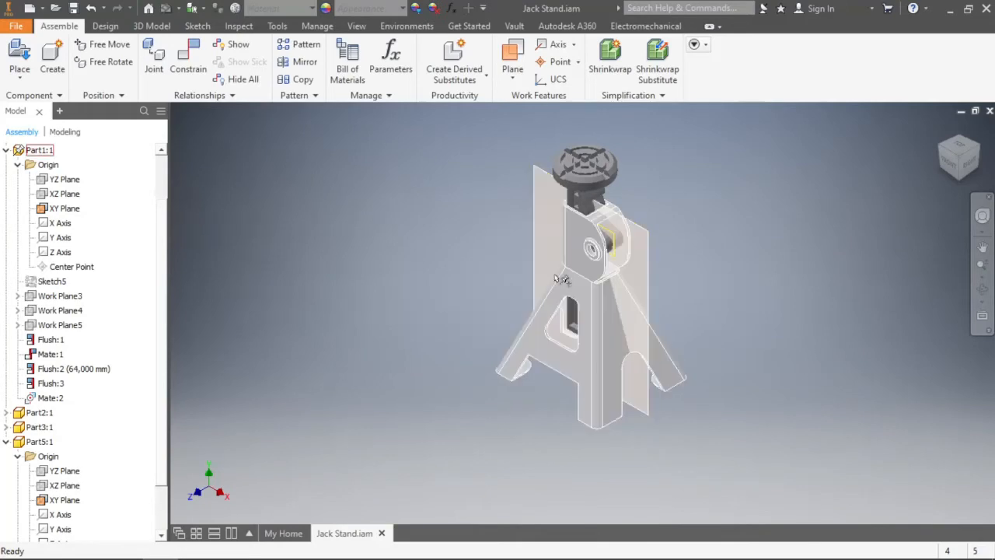
scroll(611, 224, up, 6)
scroll(622, 224, down, 5)
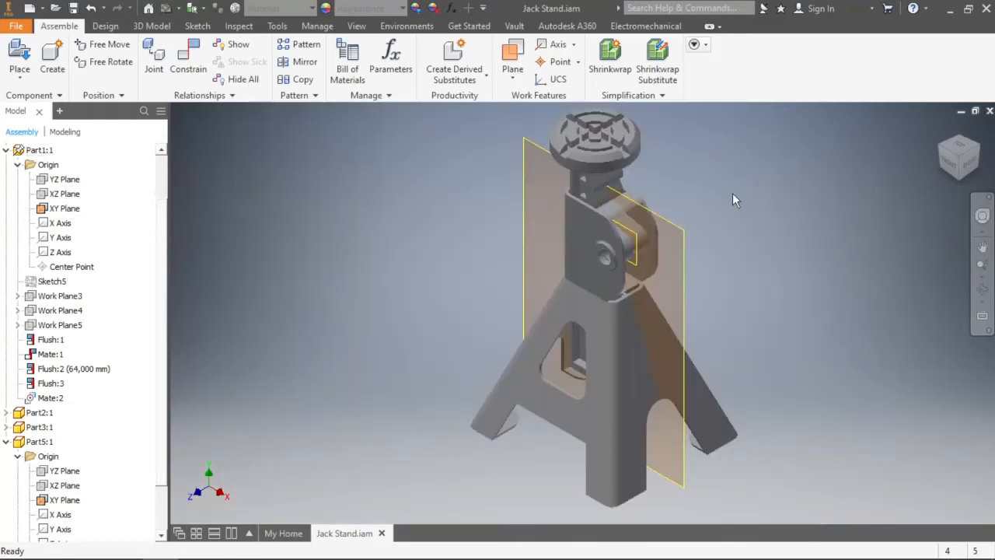
scroll(53, 497, down, 1)
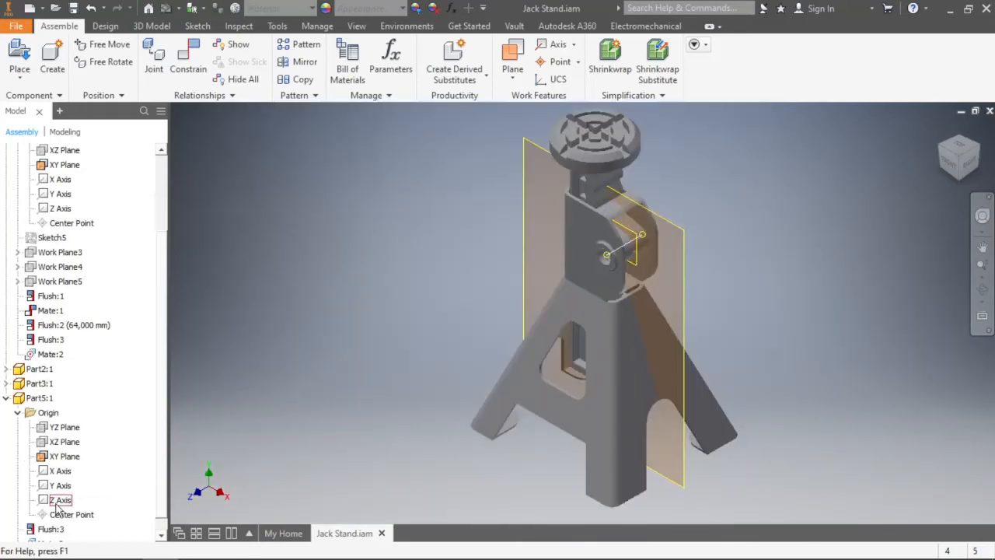
right_click(64, 461)
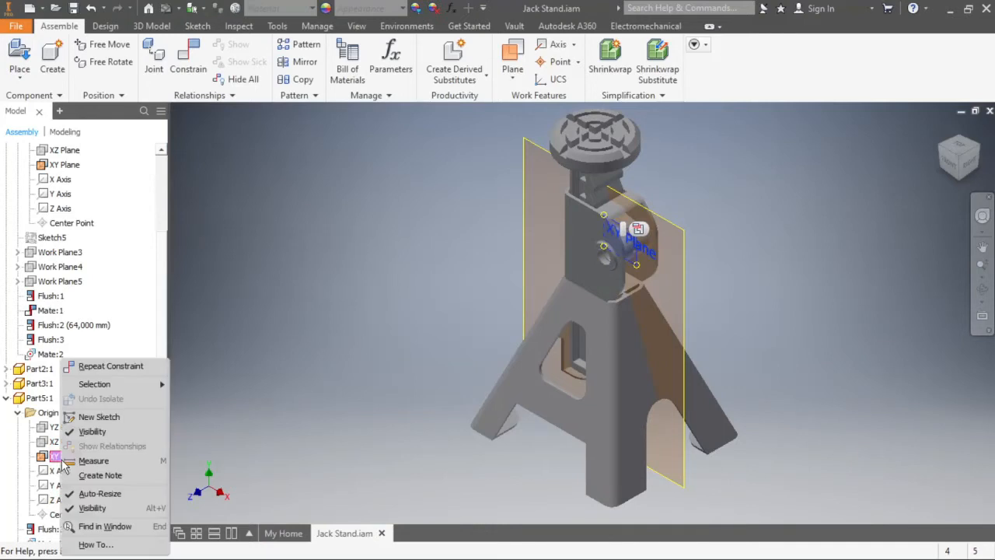
click(91, 431)
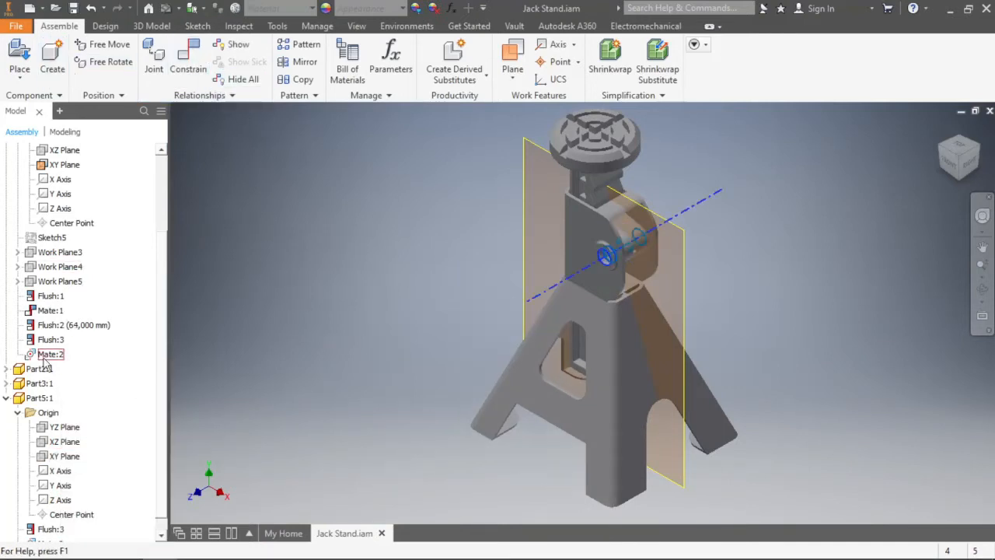
Load the handle file Part4.ipt from the Jack Stand folder as a component for placement
click(7, 398)
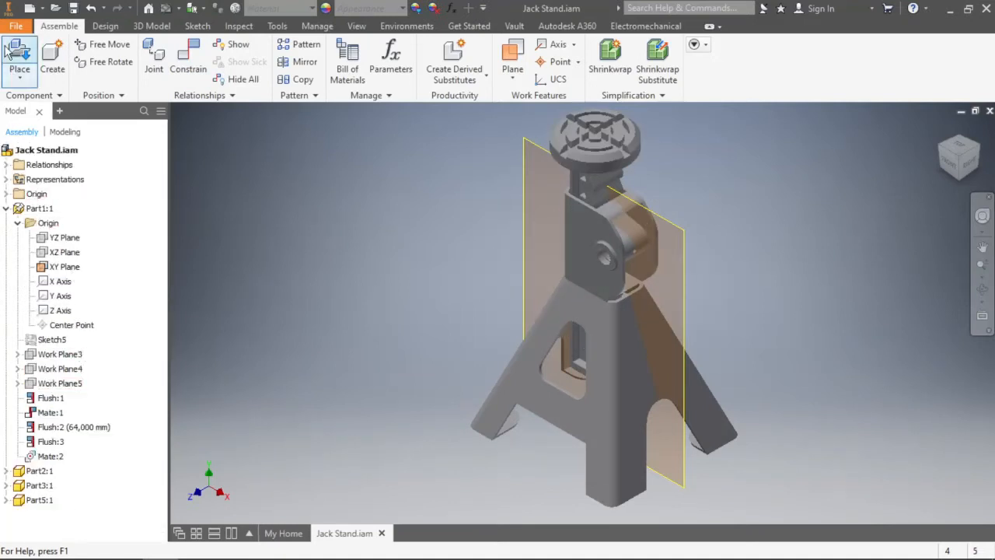
click(30, 53)
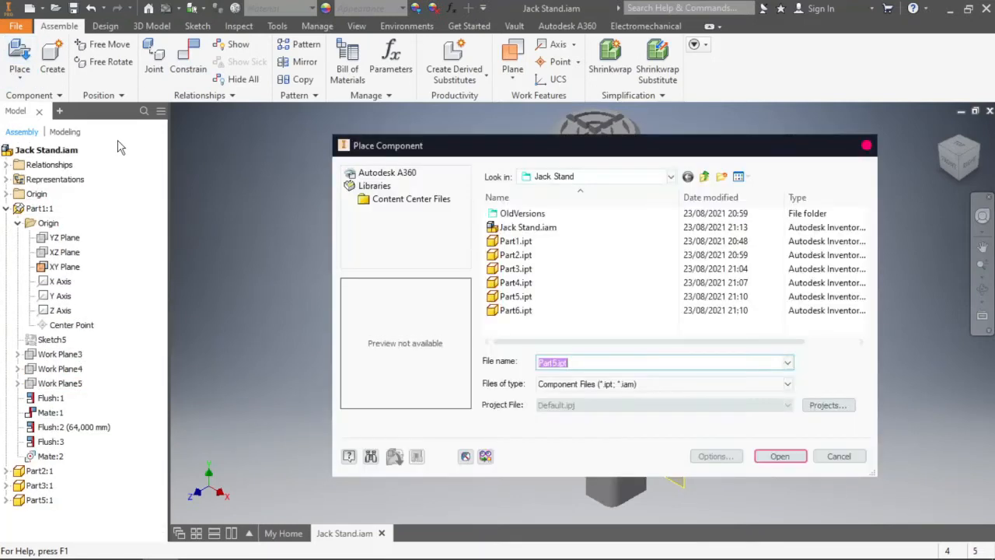
click(546, 272)
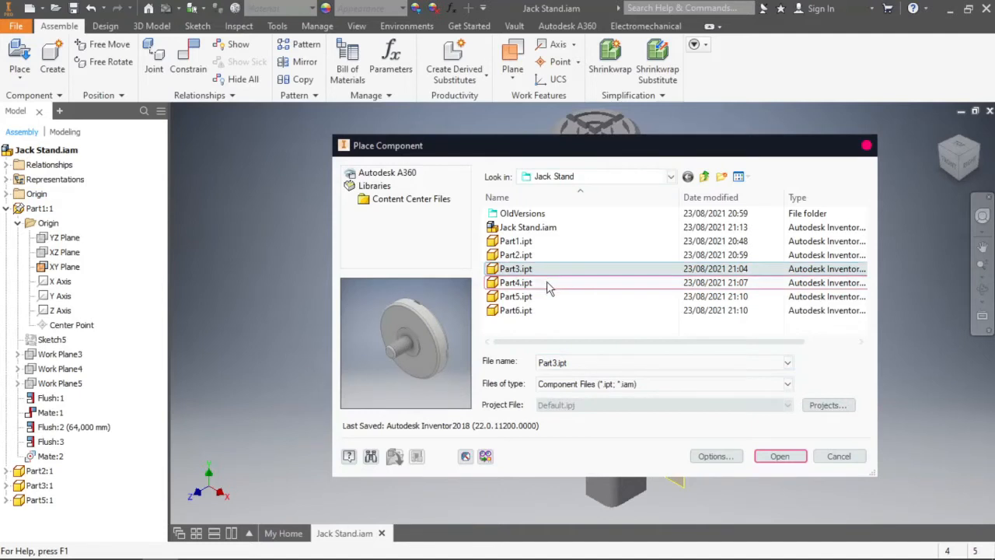
click(546, 283)
click(538, 256)
click(540, 269)
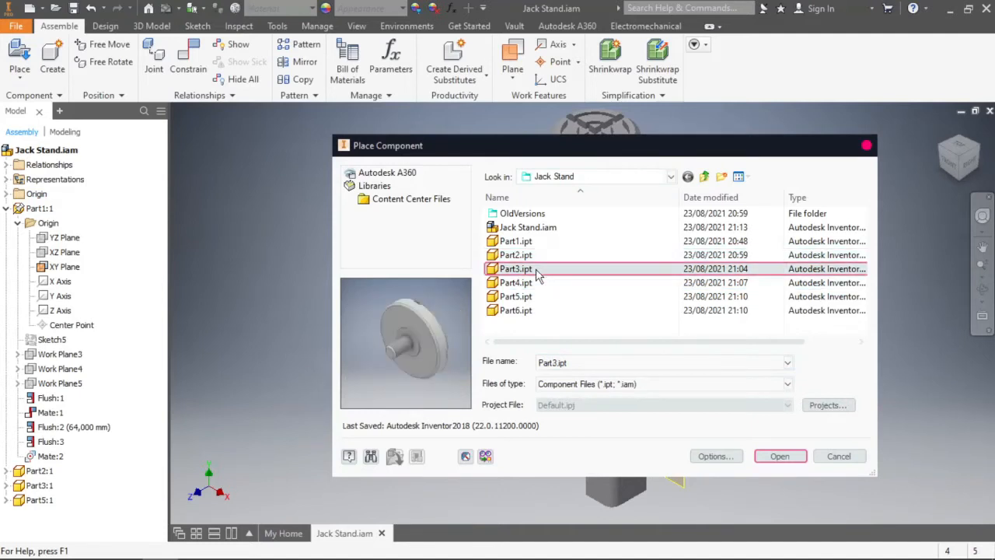
click(541, 283)
click(541, 297)
click(540, 283)
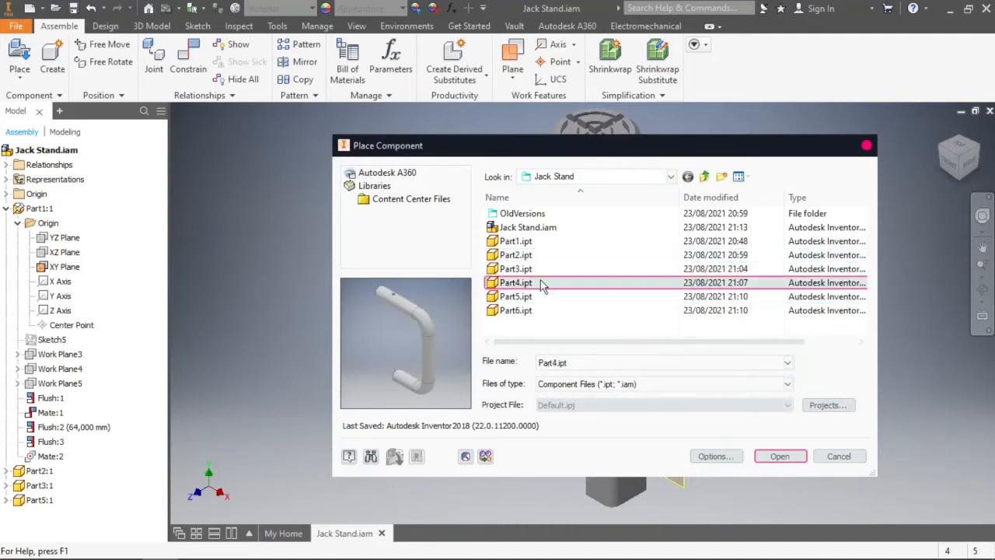
click(764, 457)
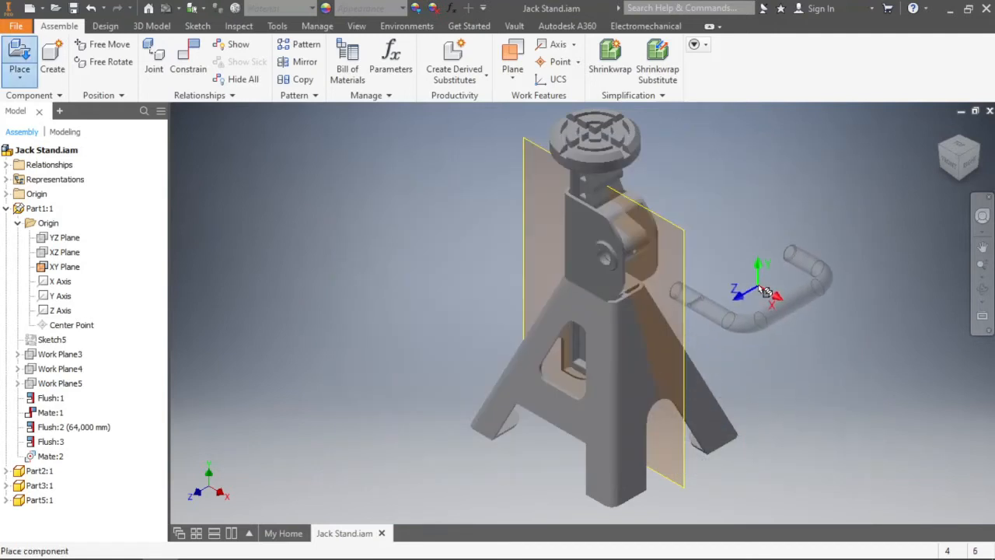
Rotate Part4 90° about the Y axis and place one instance beside the bracket
right_click(766, 235)
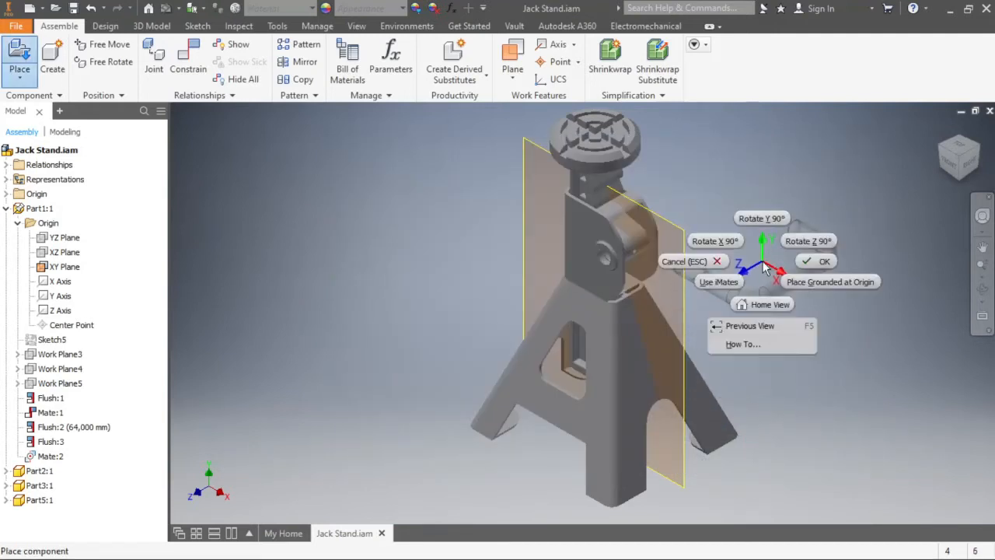
click(762, 216)
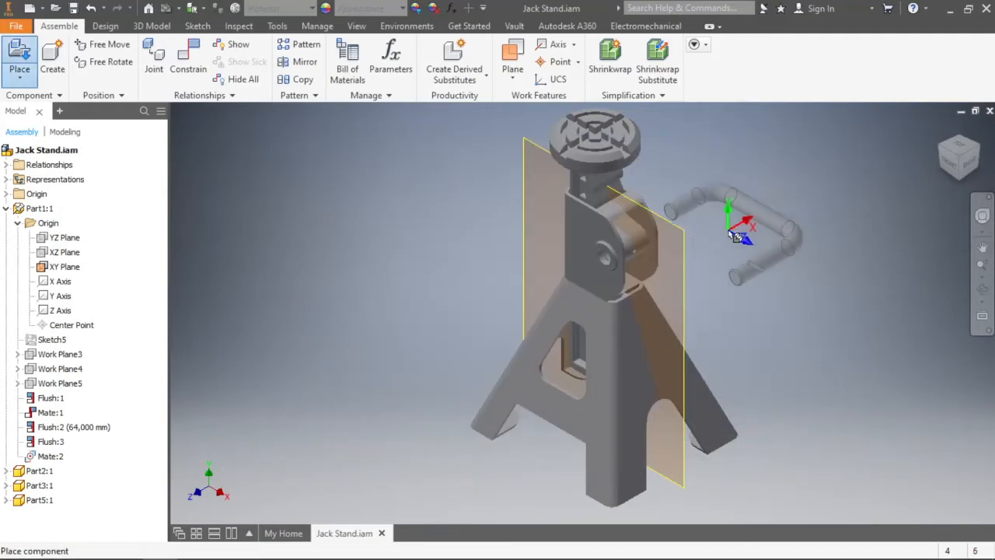
click(758, 236)
right_click(793, 206)
click(855, 210)
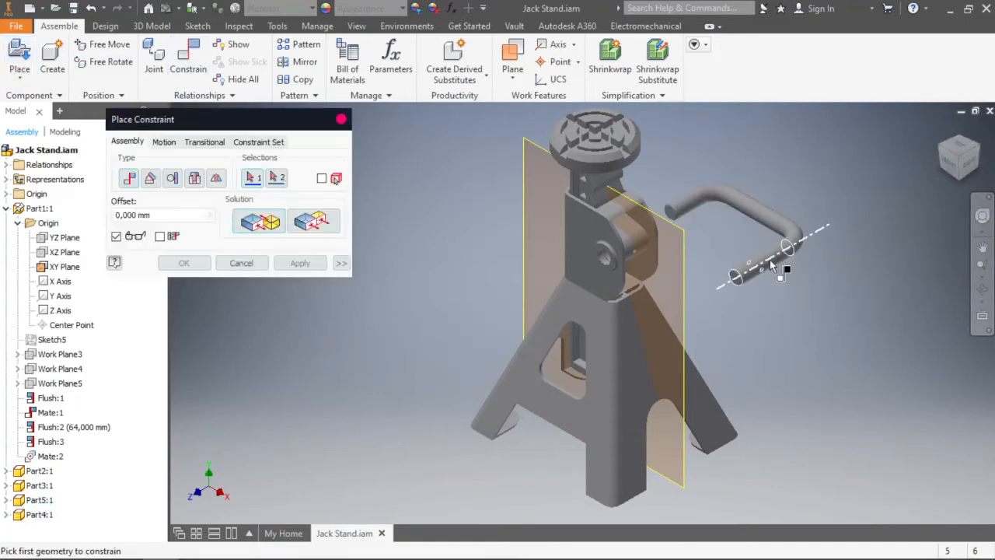
Mate the axis of Part4's straight end to the axis of the side hole in Part1's bracket with a 0 mm offset
click(770, 260)
scroll(605, 260, down, 5)
click(605, 260)
scroll(614, 261, up, 5)
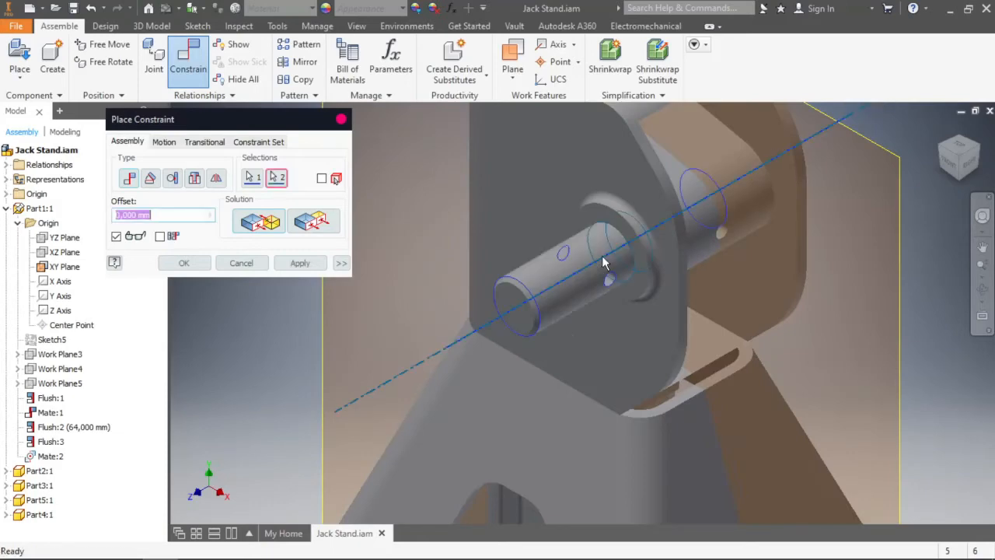
scroll(675, 239, down, 3)
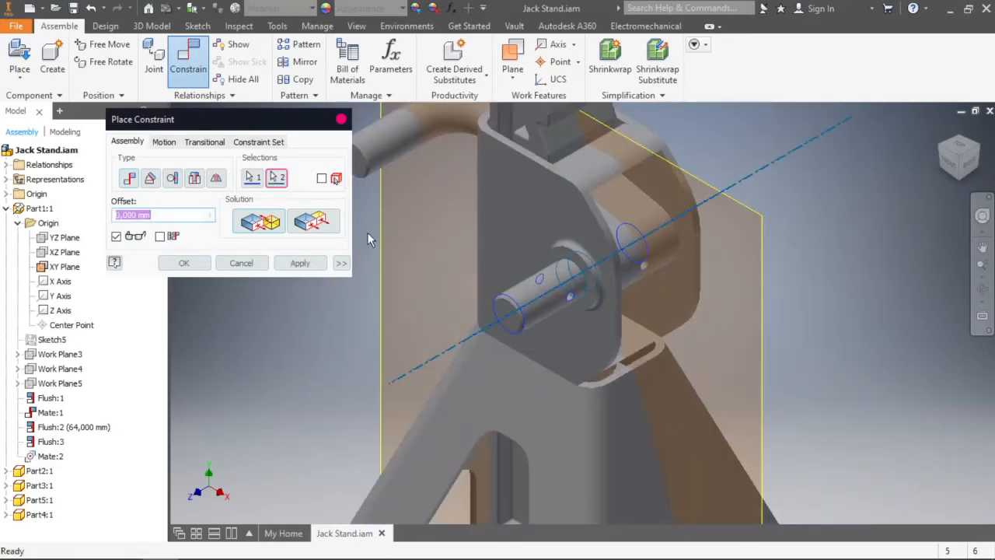
click(315, 265)
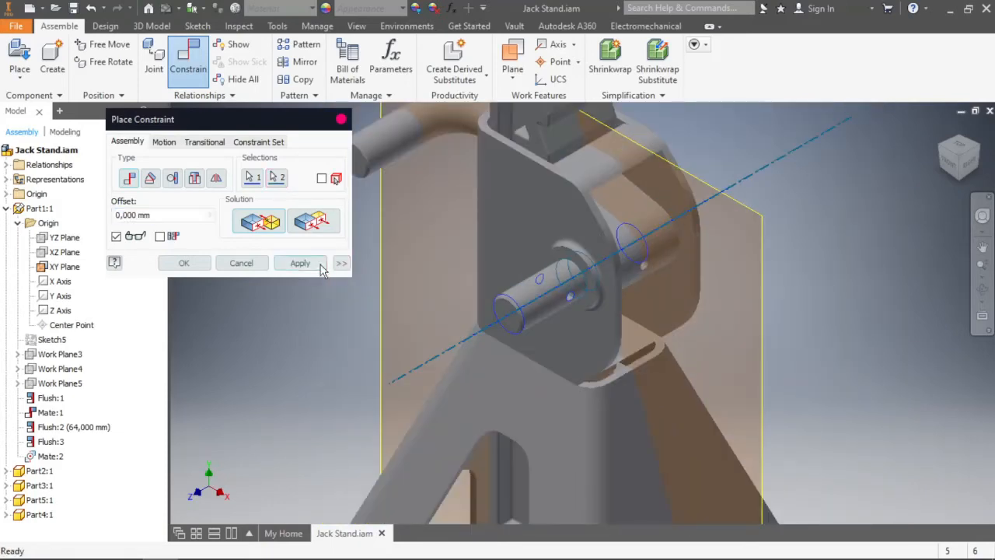
Constrain Part4's end face flush with the ring face around the bracket's side hole with a 0 mm offset
click(503, 320)
scroll(576, 256, down, 3)
click(576, 256)
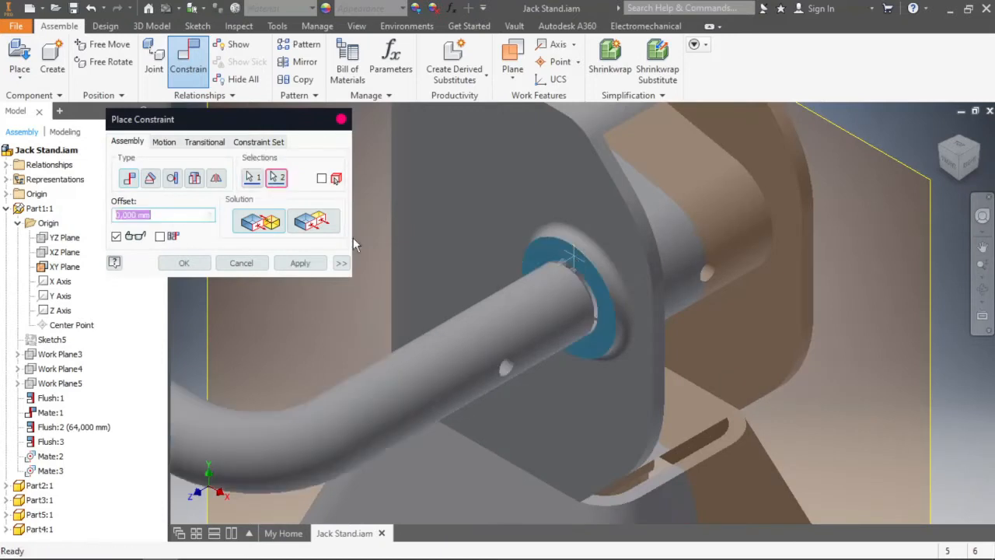
click(313, 222)
click(300, 263)
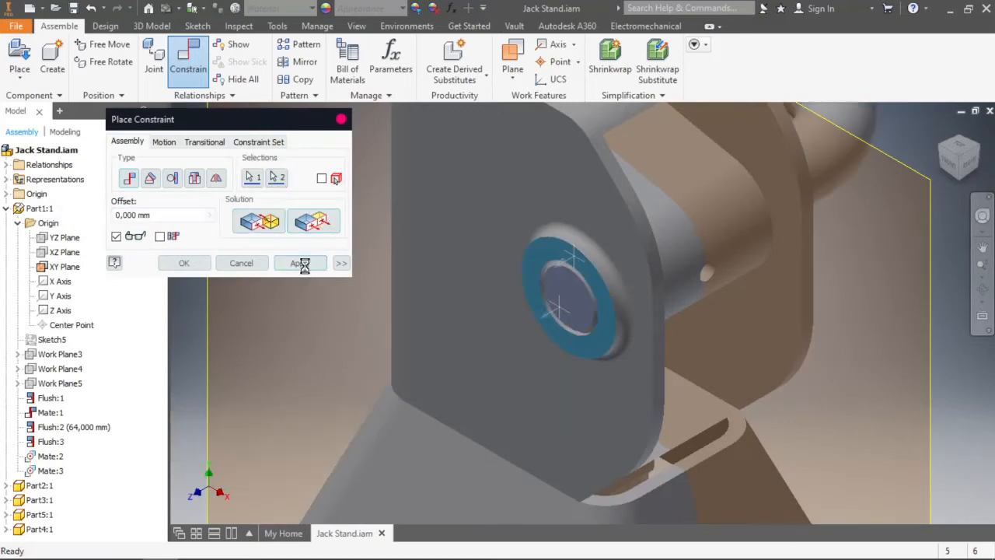
click(264, 263)
key(F6)
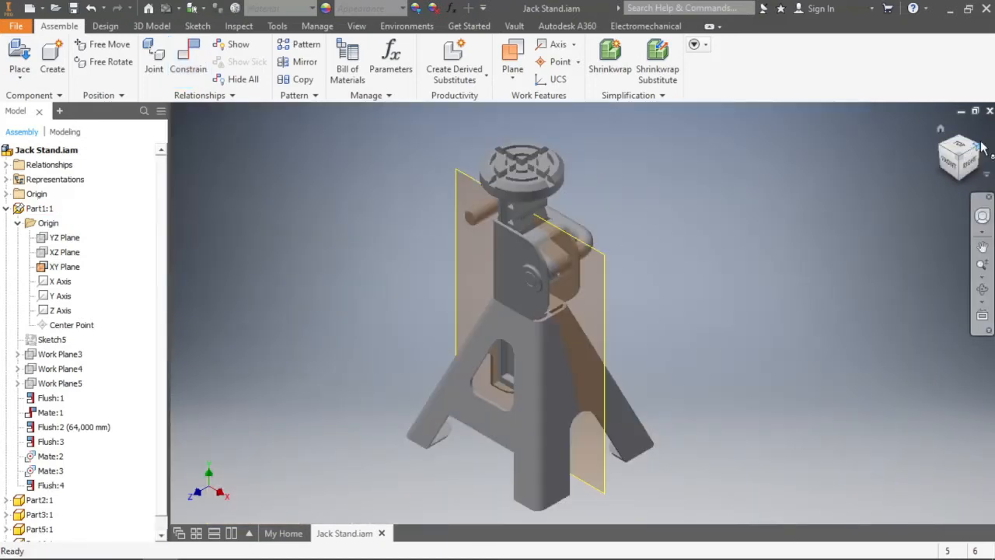
Hide the XY origin plane of Part1
click(983, 150)
click(983, 149)
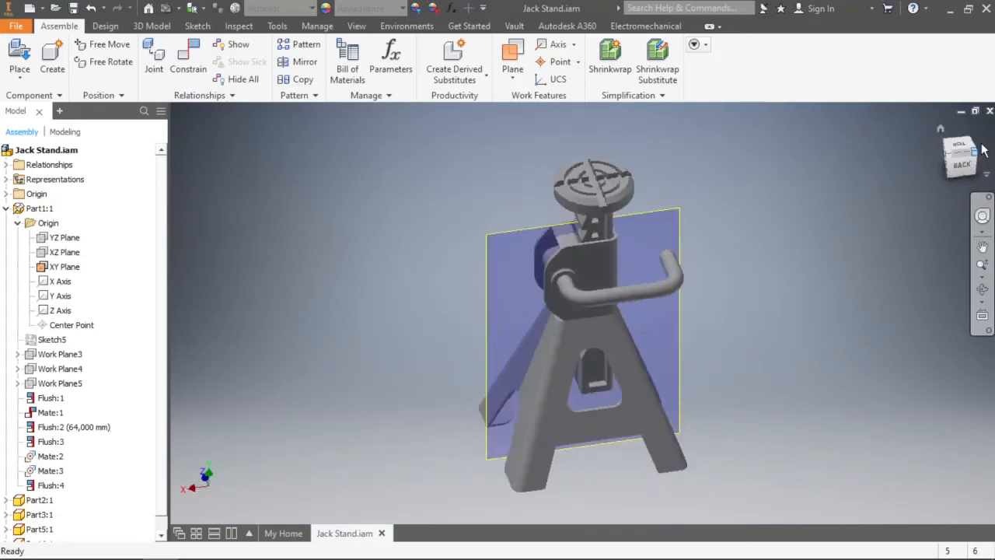
click(983, 149)
click(984, 149)
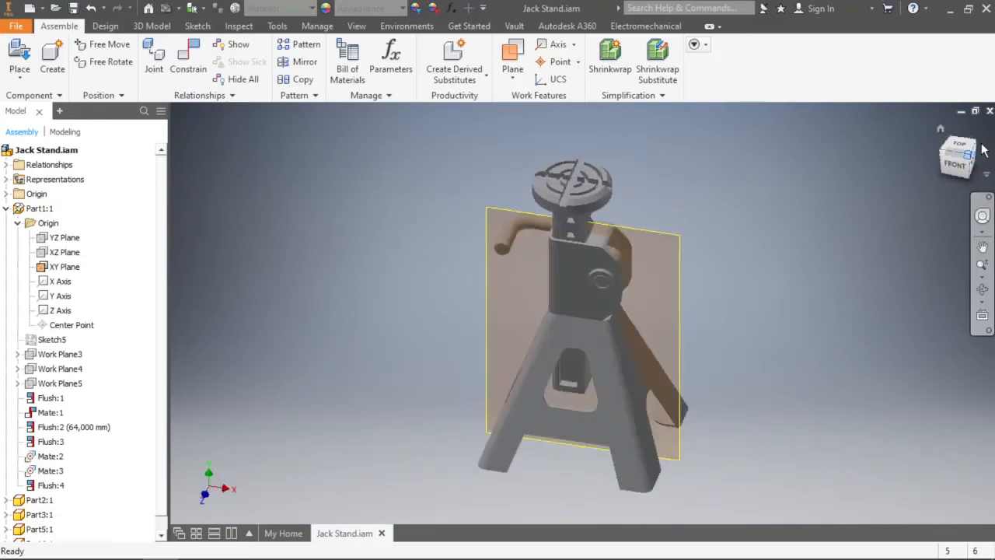
click(983, 149)
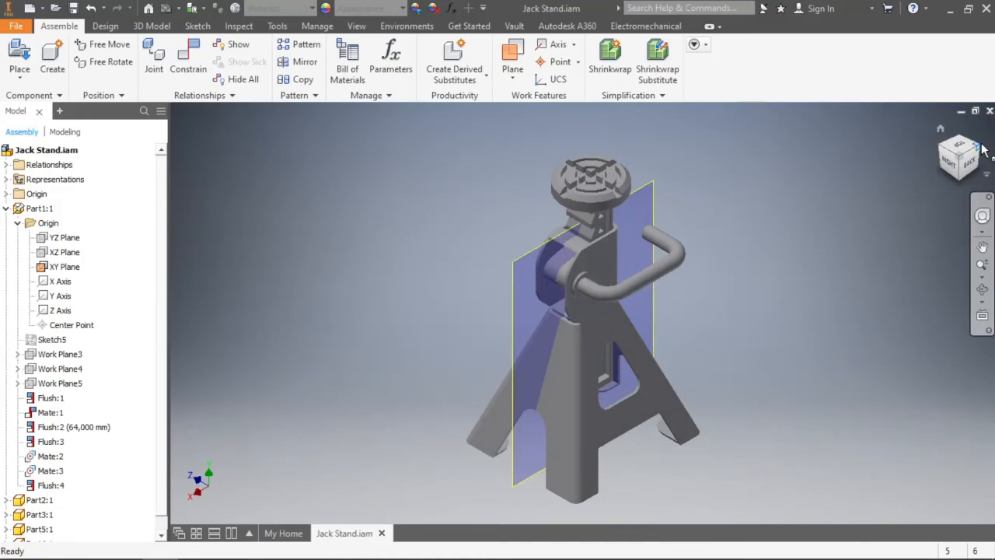
scroll(553, 285, down, 6)
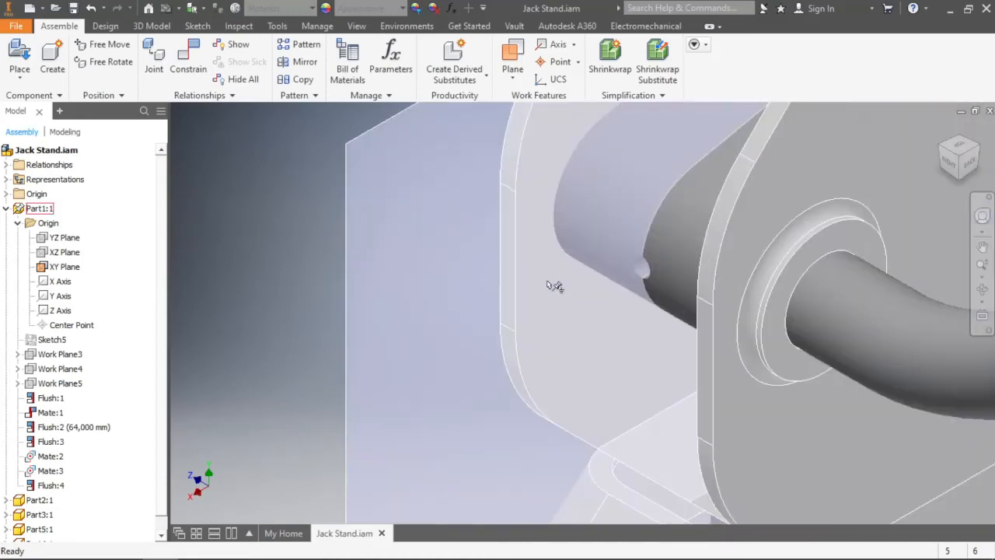
scroll(497, 265, up, 5)
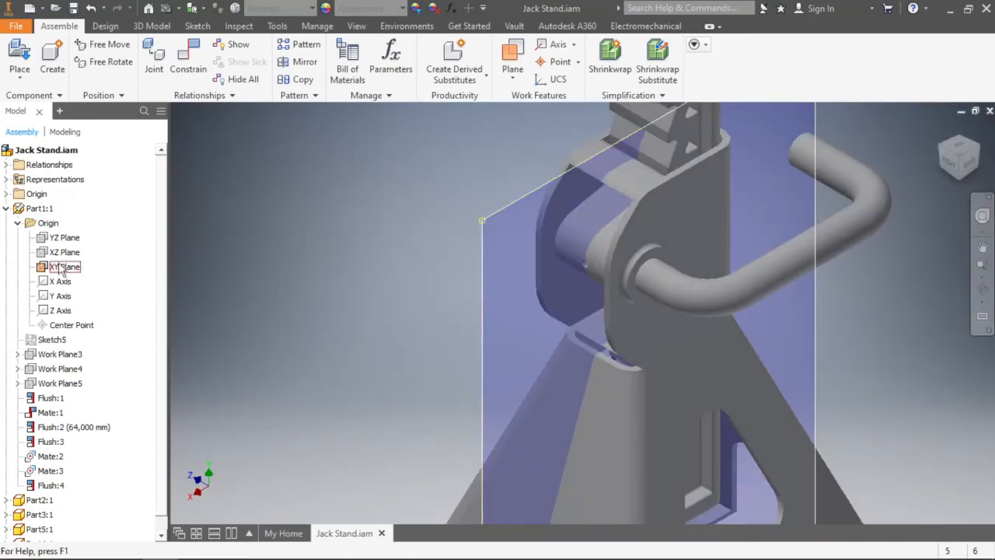
click(64, 266)
right_click(64, 266)
click(99, 339)
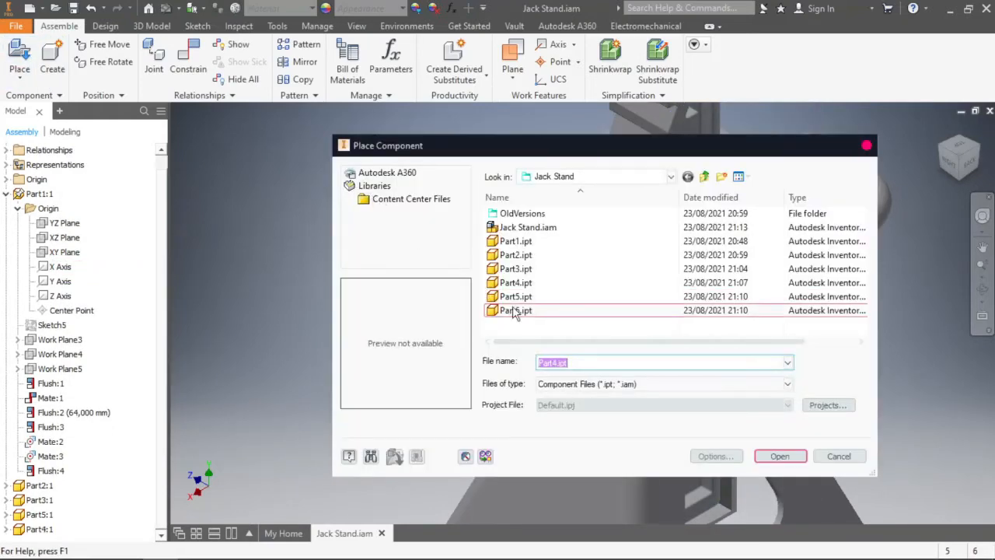
Place one instance of the pin Part6.ipt in the free space beside the bracket
click(515, 310)
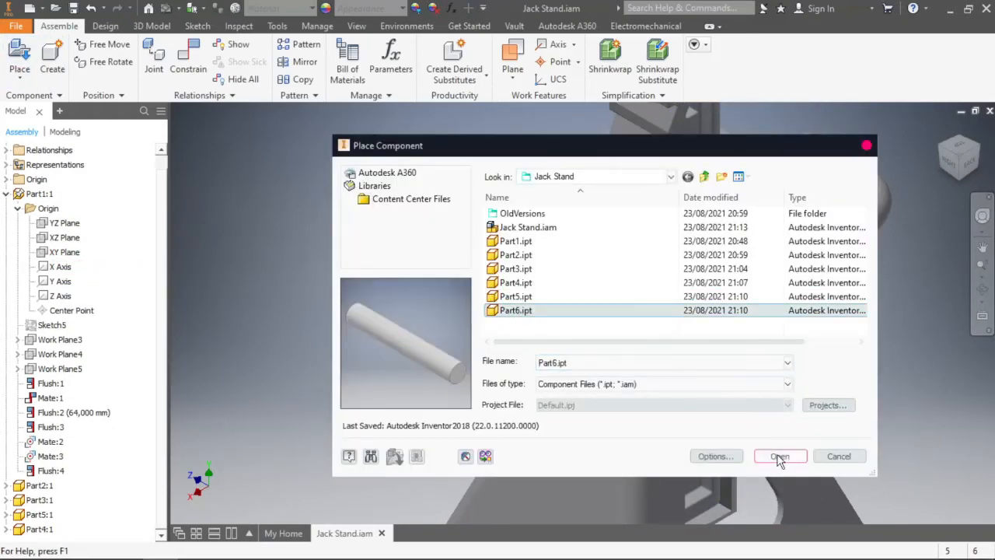
click(779, 456)
scroll(500, 286, down, 3)
click(497, 291)
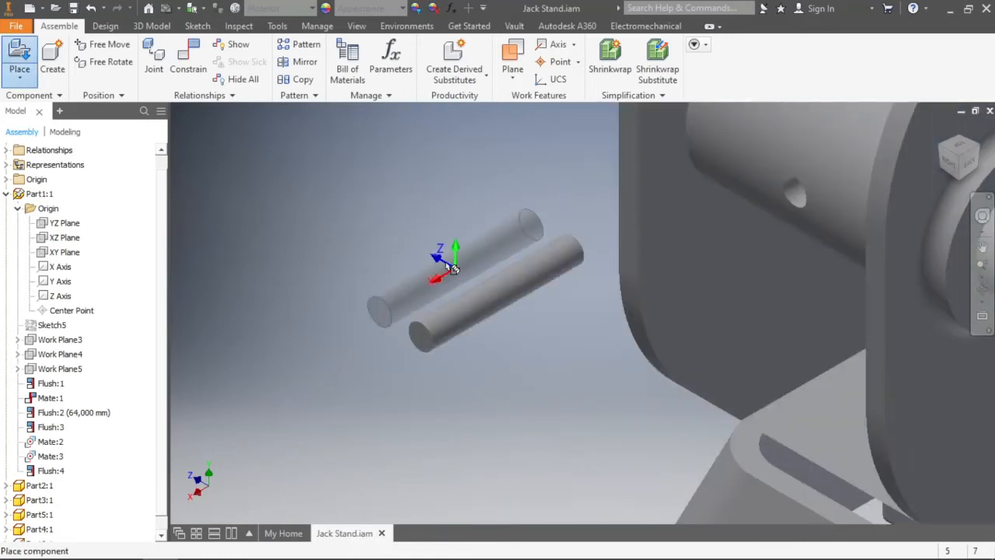
right_click(425, 240)
click(469, 244)
scroll(481, 252, up, 3)
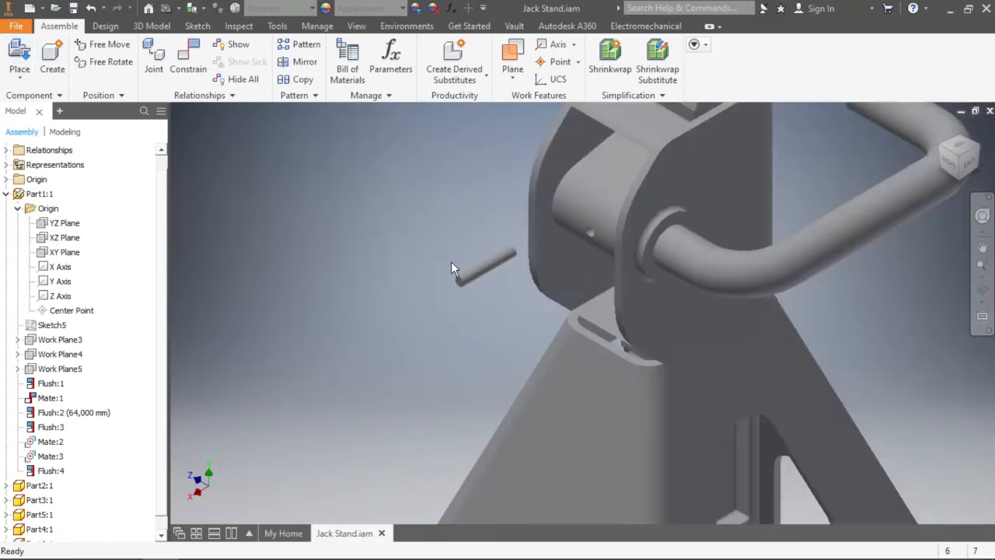
Mate the axis of the Part6 pin to the axis of the small cross hole in Part5 with a 0 mm offset
click(188, 65)
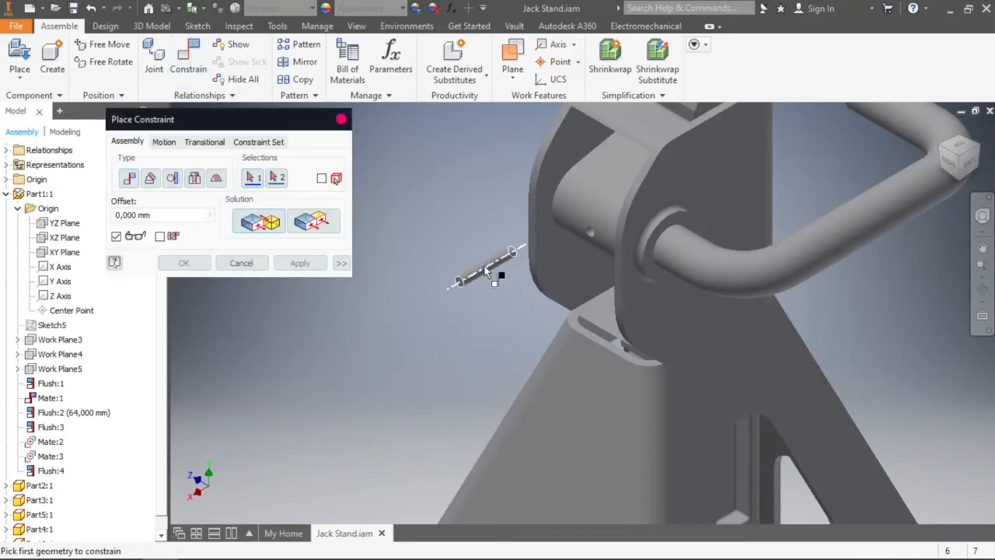
click(530, 267)
scroll(595, 249, down, 3)
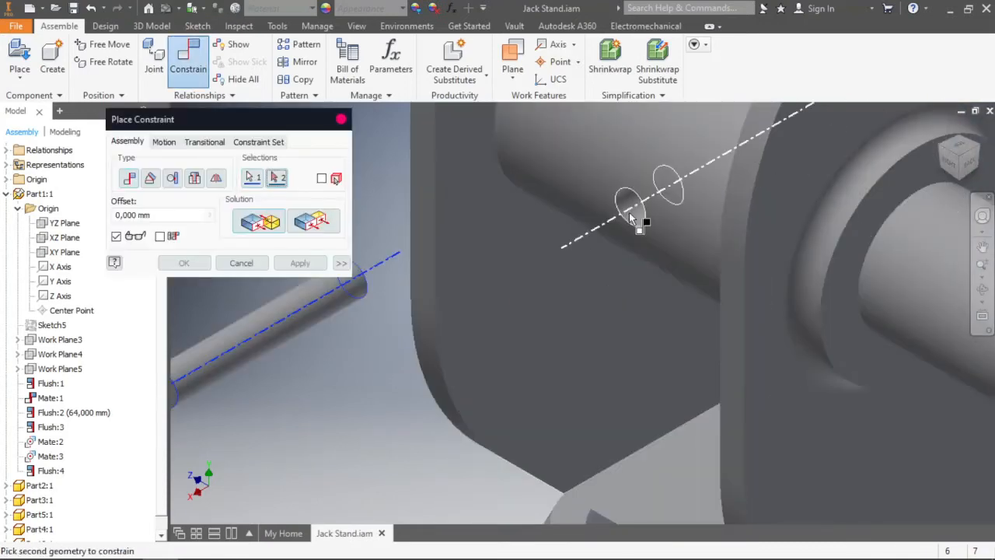
click(631, 217)
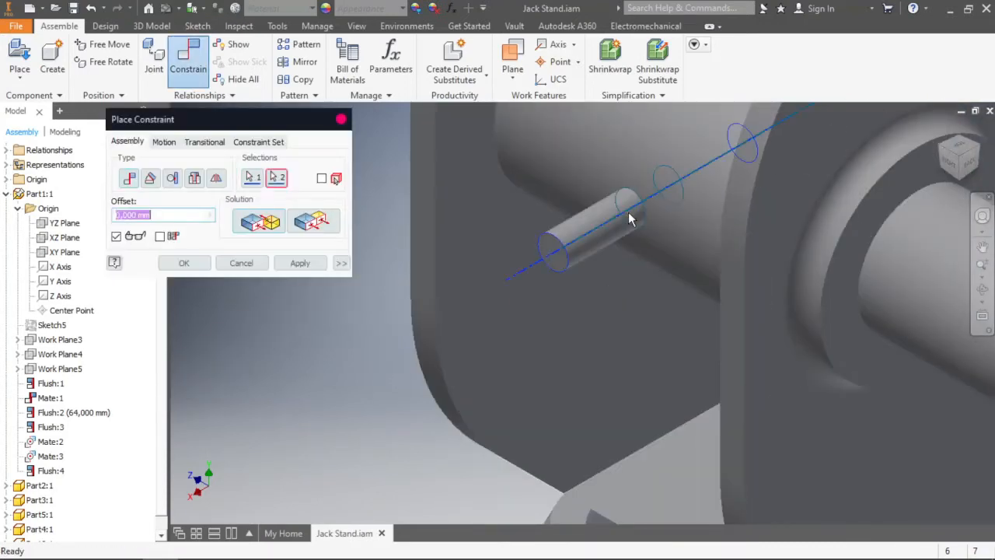
click(300, 263)
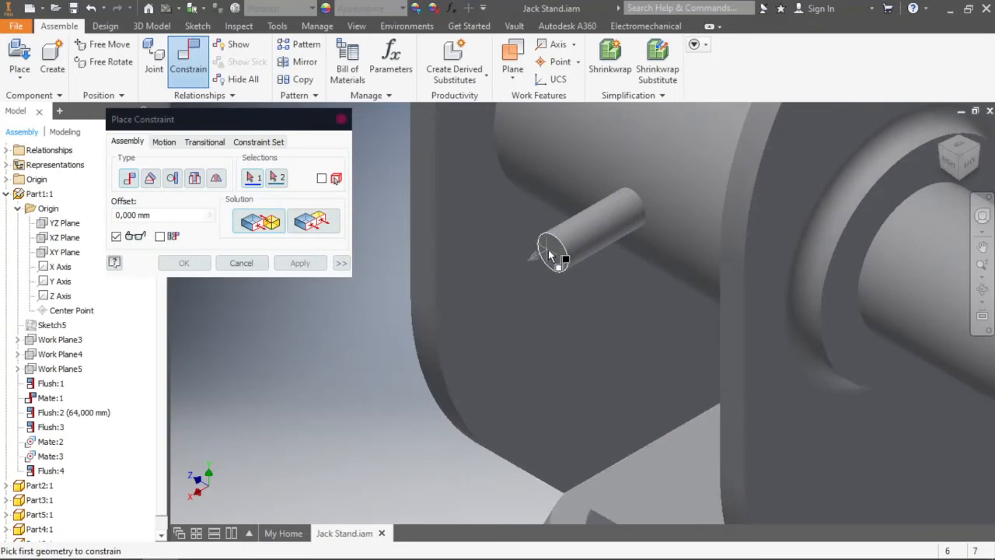
Constrain the pin's end face tangent to Part5's outer cylindrical surface, using the Inside solution and a 0 mm offset
click(173, 178)
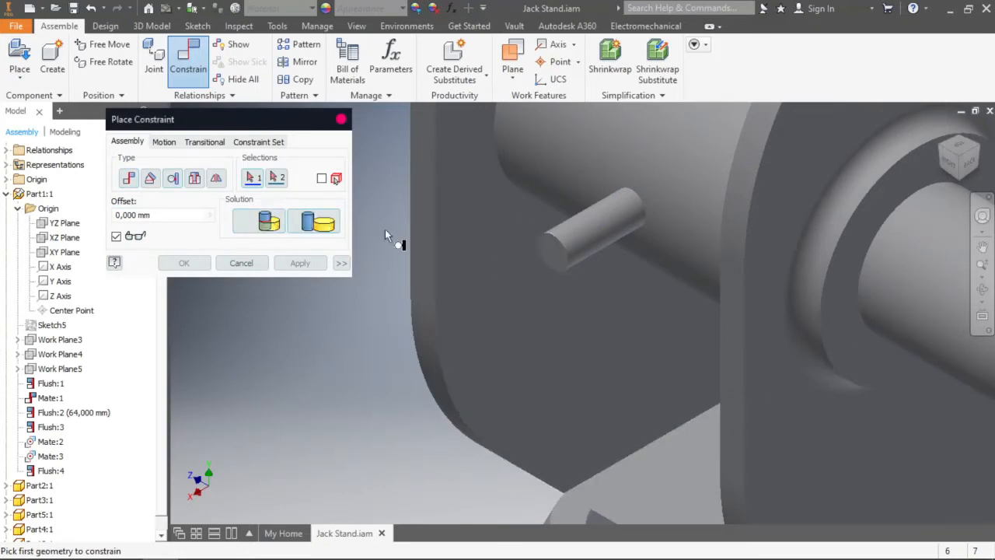
click(547, 258)
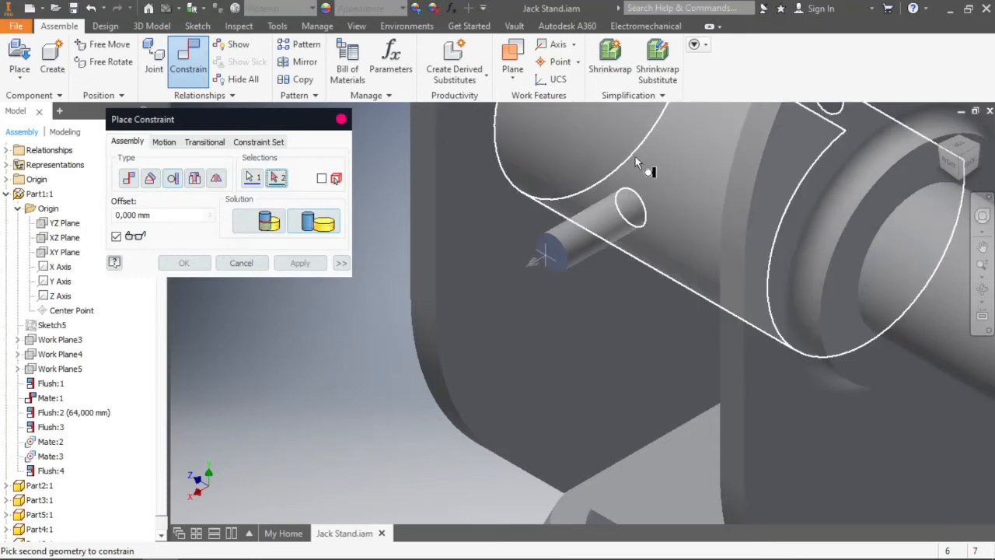
click(618, 164)
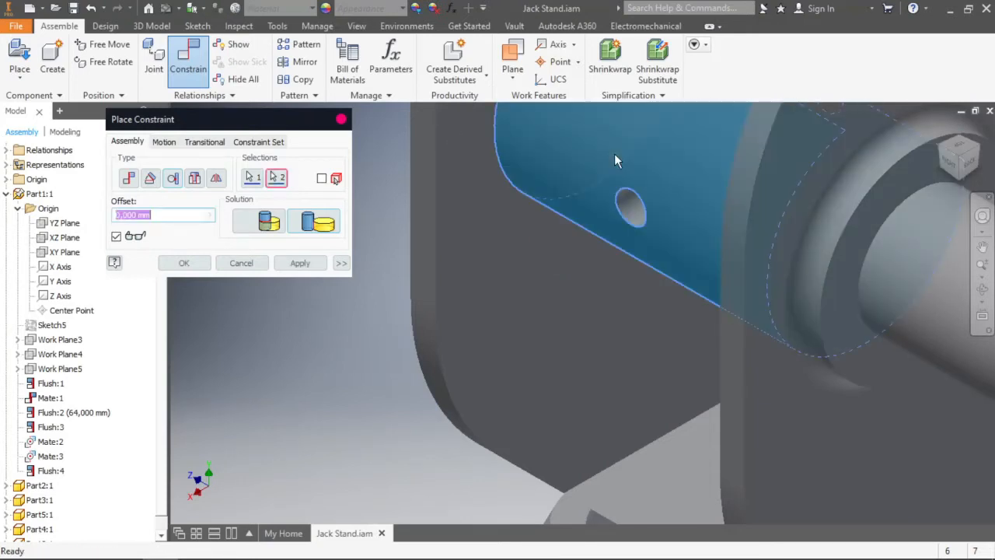
click(324, 228)
click(266, 224)
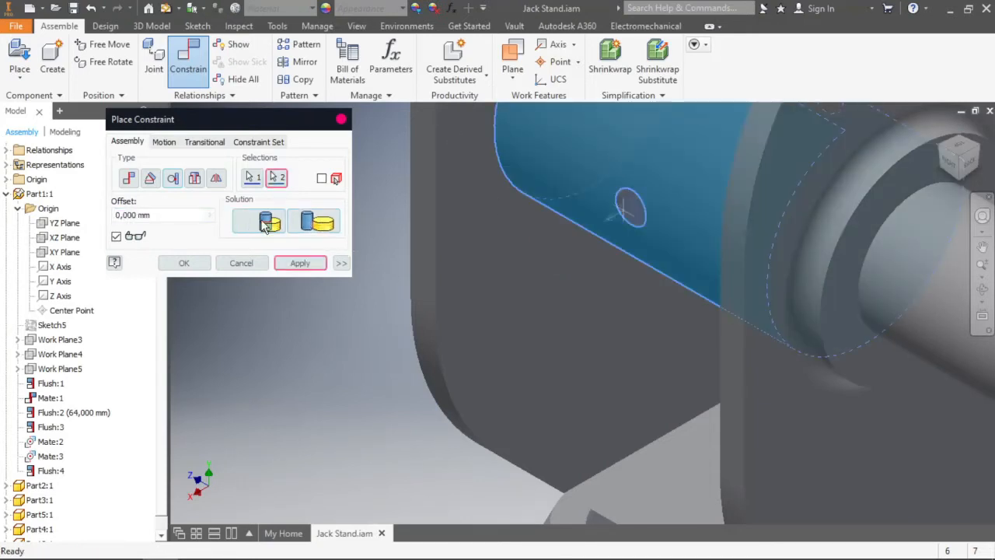
scroll(583, 213, up, 5)
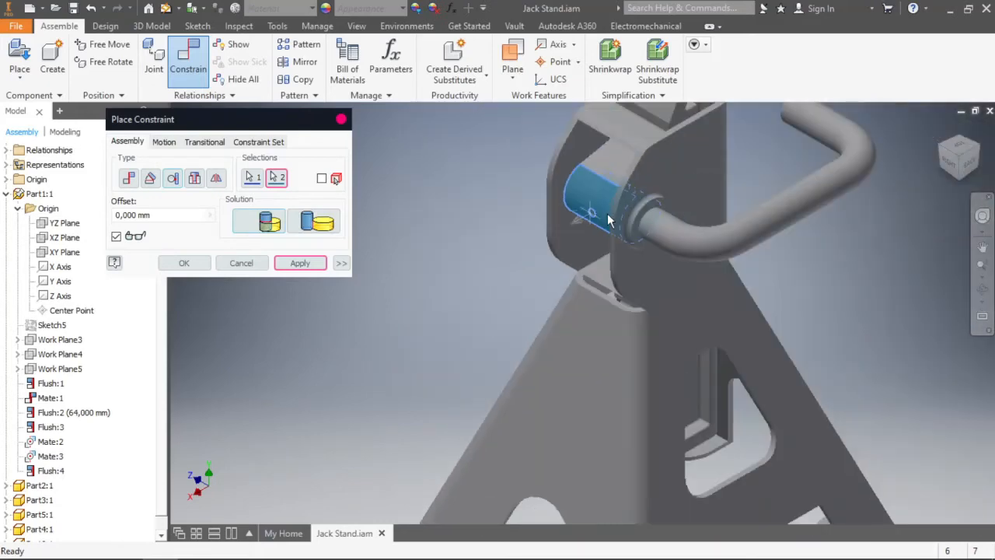
scroll(592, 210, down, 6)
scroll(536, 225, down, 3)
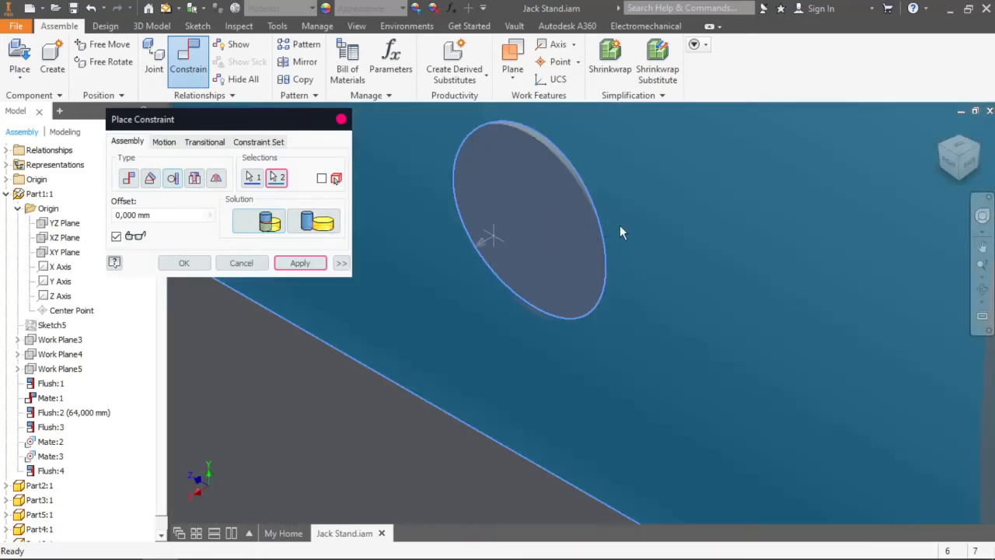
scroll(622, 227, up, 3)
click(300, 263)
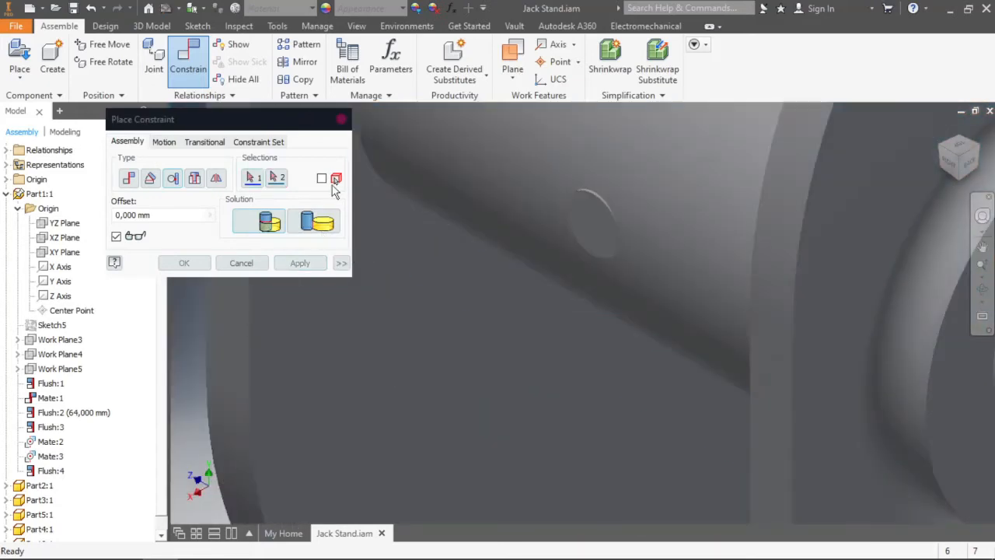
Close the constraint command and examine the assembled jack stand from several corner views and the right side
key(Escape)
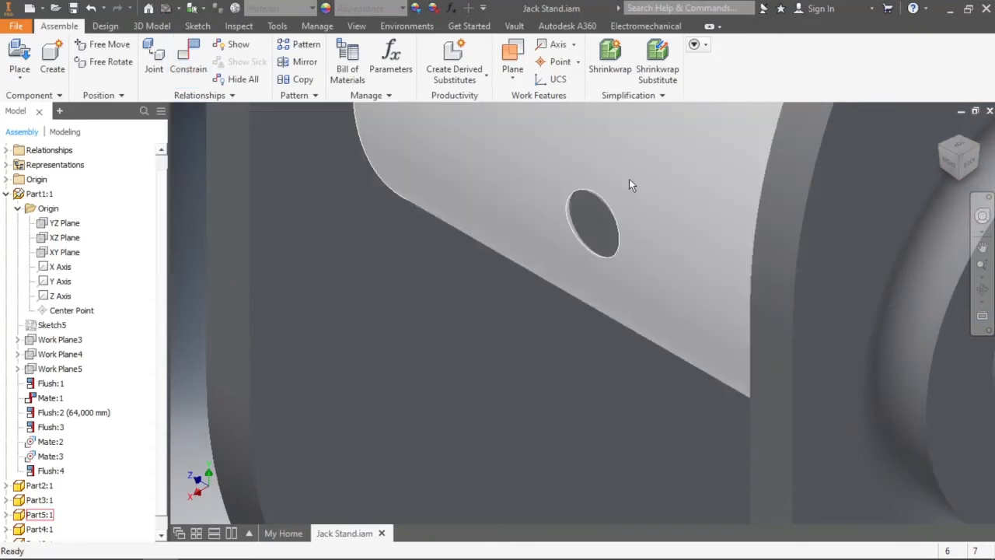
scroll(545, 223, up, 5)
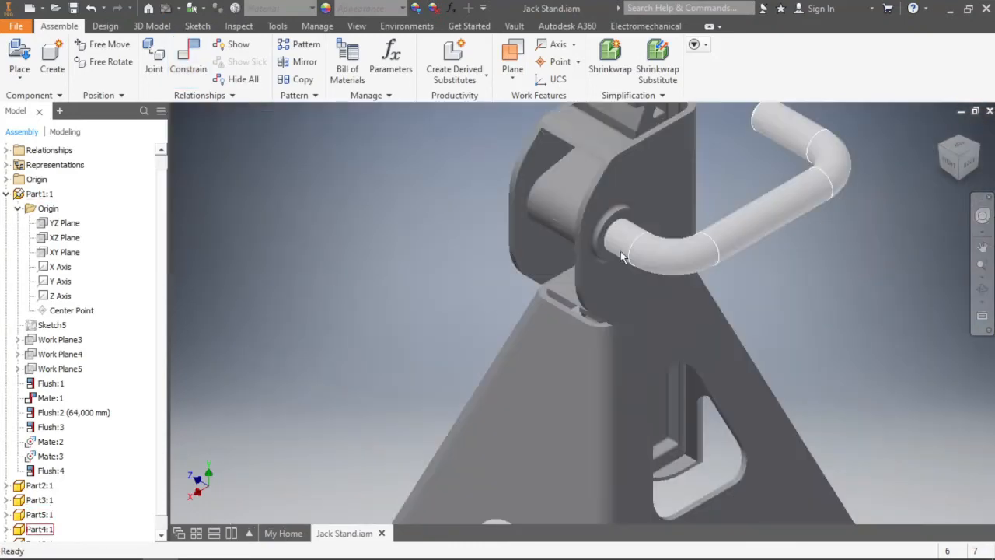
click(943, 150)
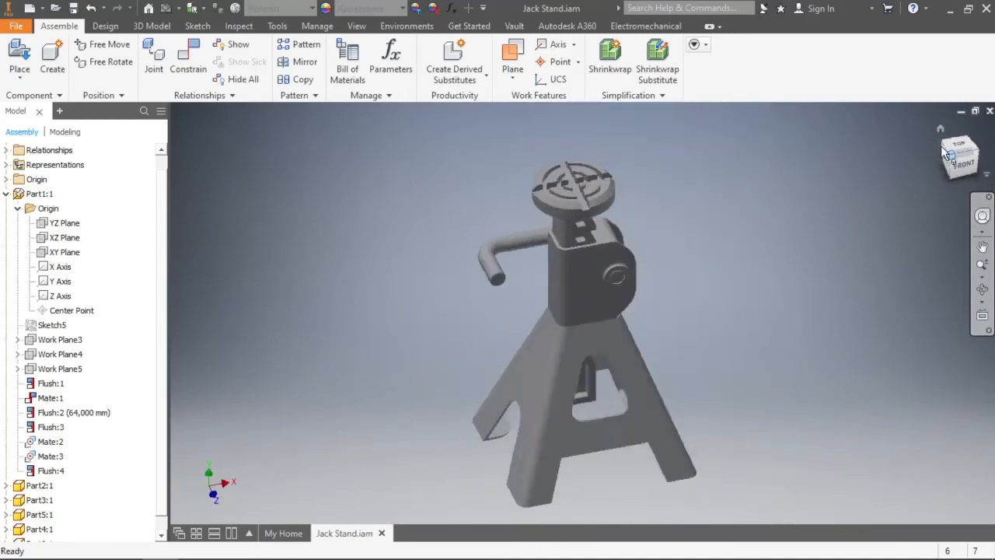
click(943, 151)
click(943, 151)
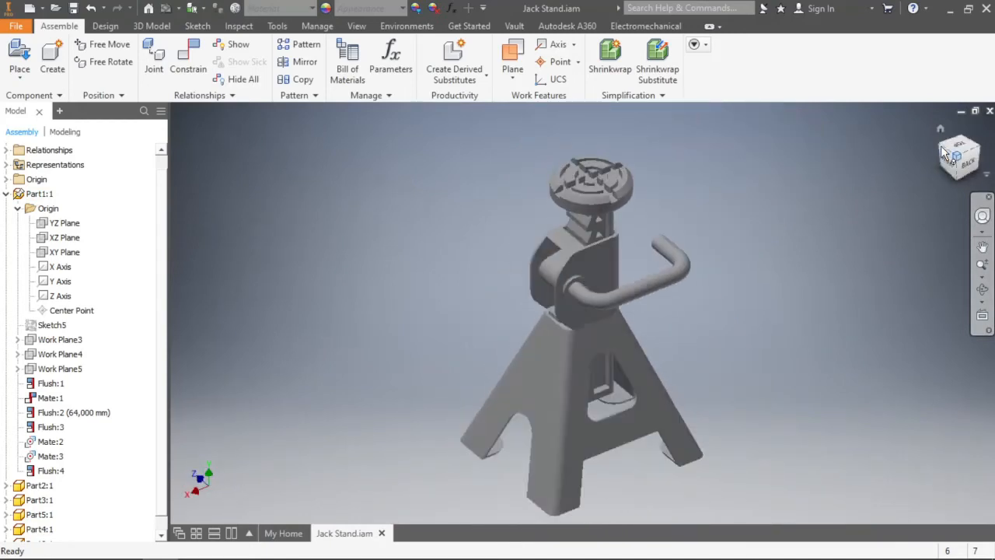
click(947, 168)
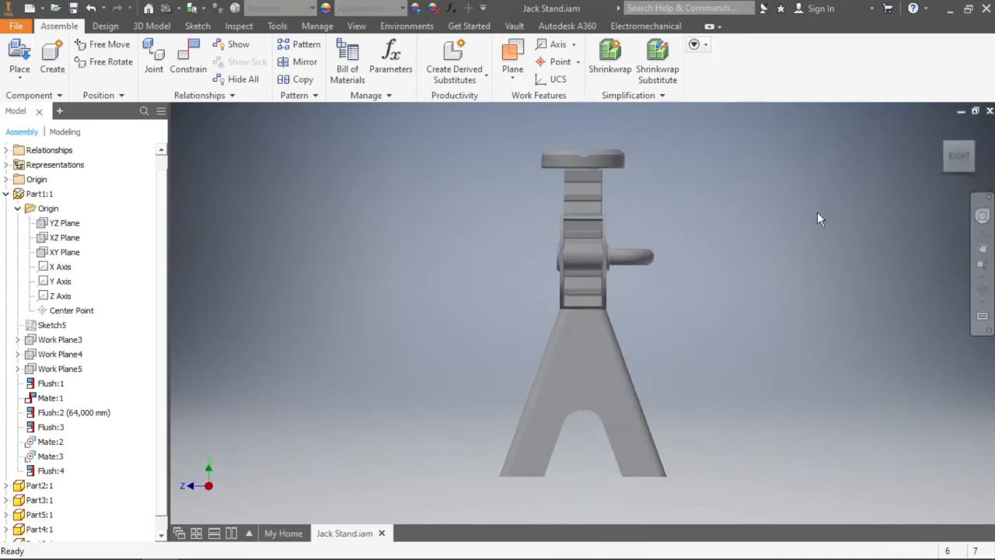
click(949, 151)
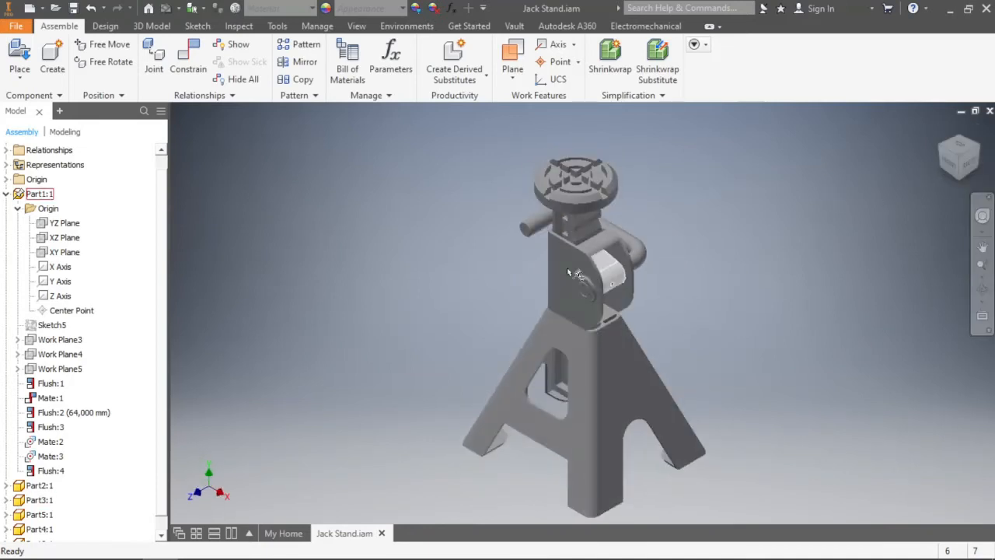
Create a half section view of the assembly through its XY origin plane with a 0 mm offset
click(7, 194)
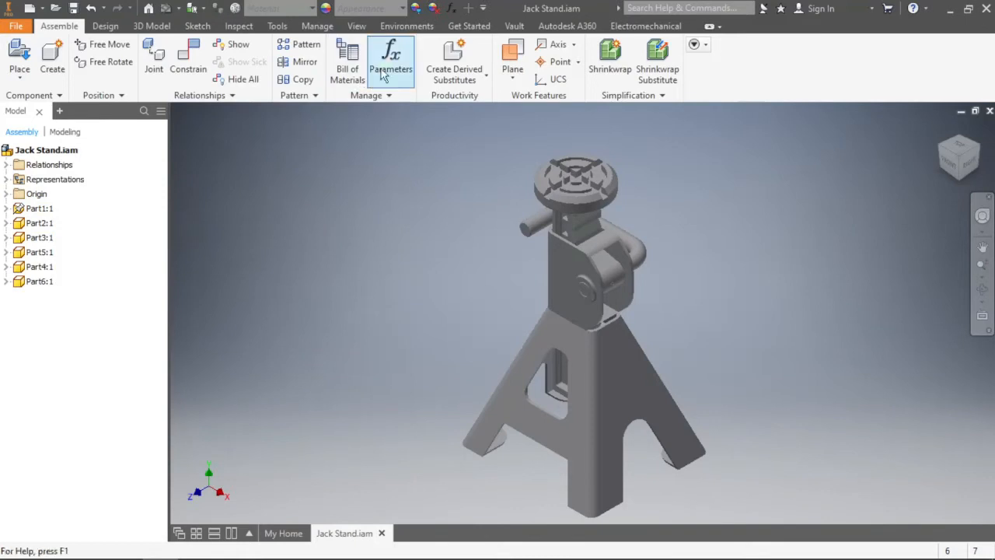
click(360, 27)
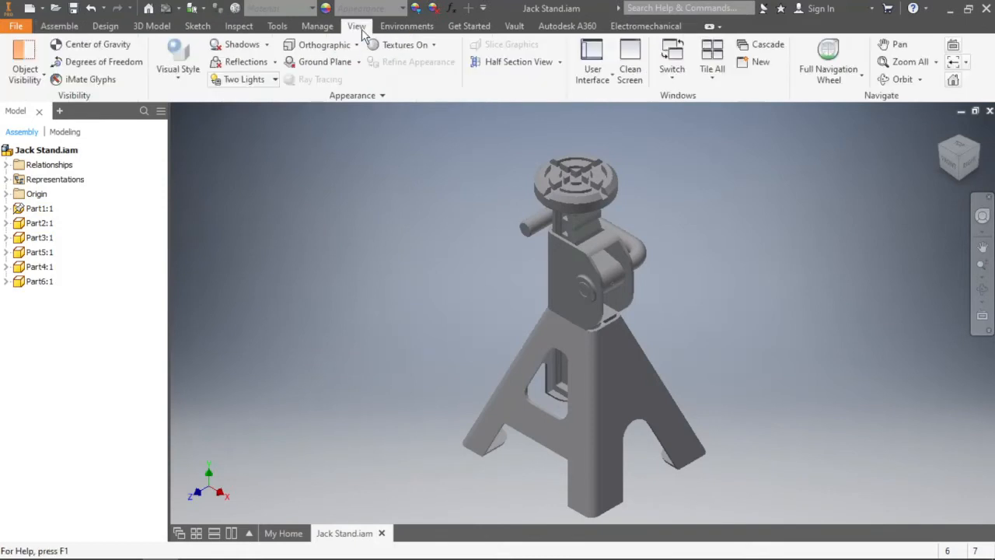
click(501, 76)
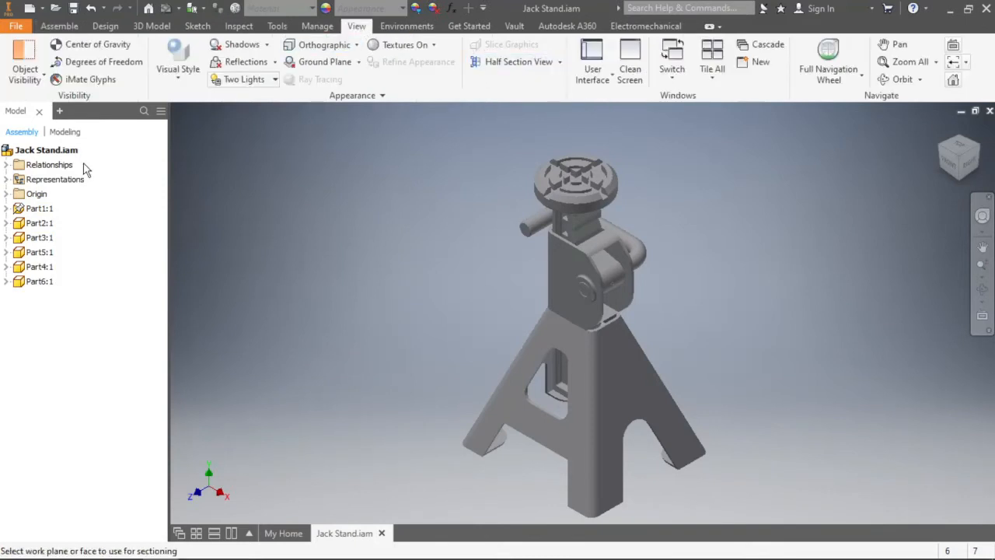
click(6, 194)
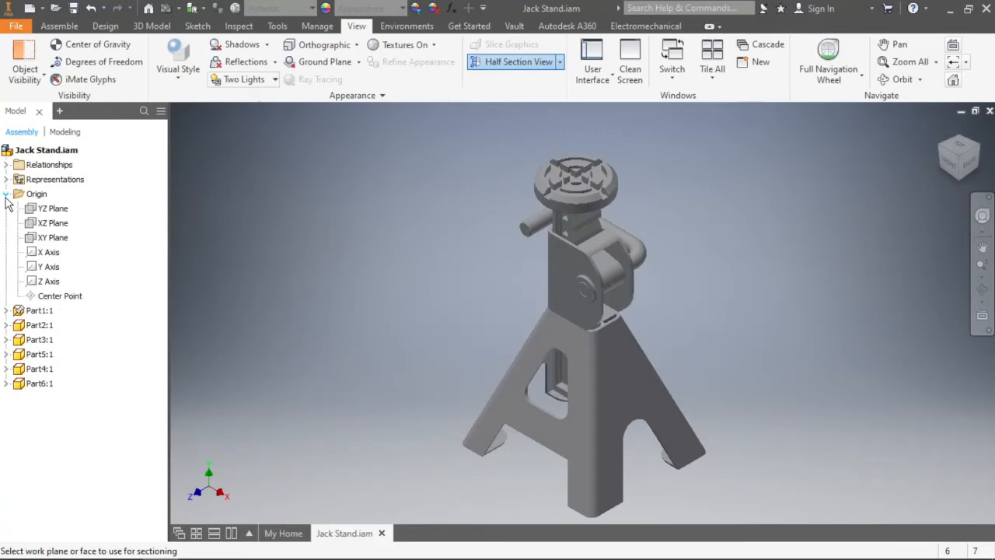
click(51, 238)
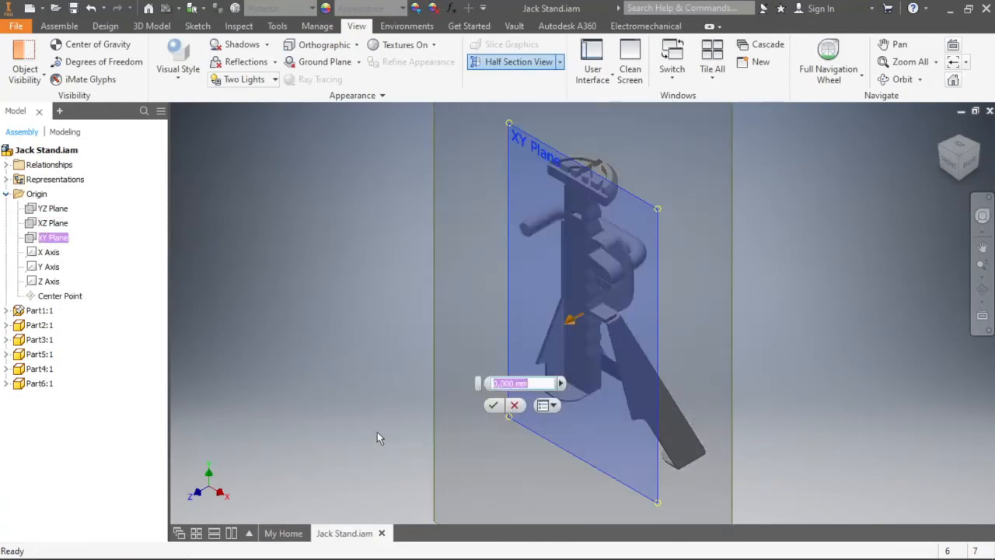
click(493, 405)
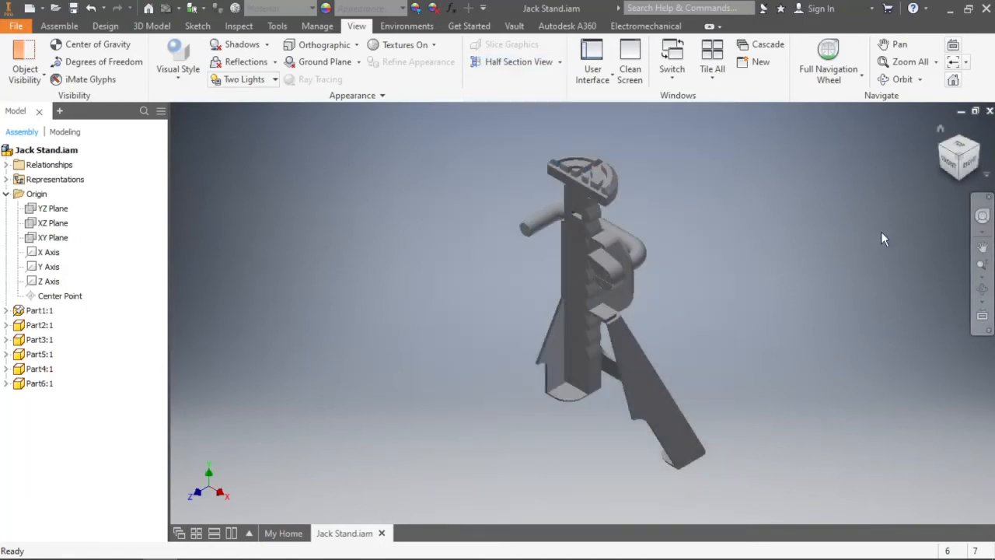
Examine the sectioned pawl from the front to check how far the Part6 pin reaches through the cross hole
click(941, 165)
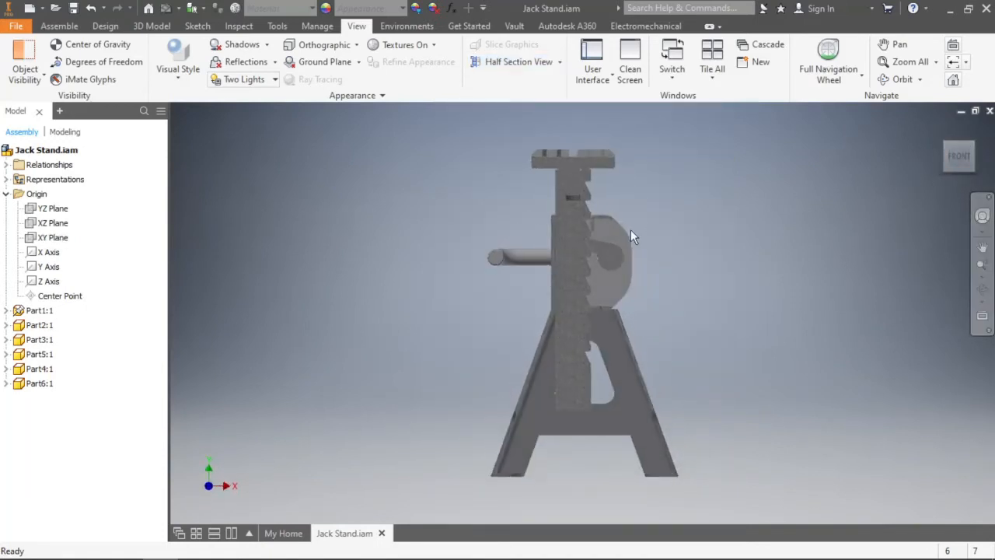
scroll(622, 240, up, 6)
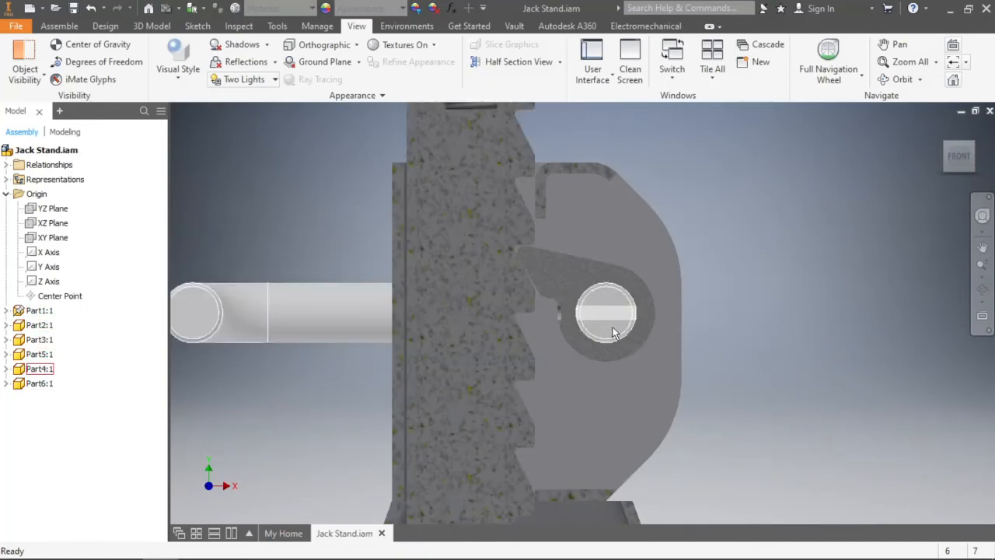
scroll(599, 316, up, 5)
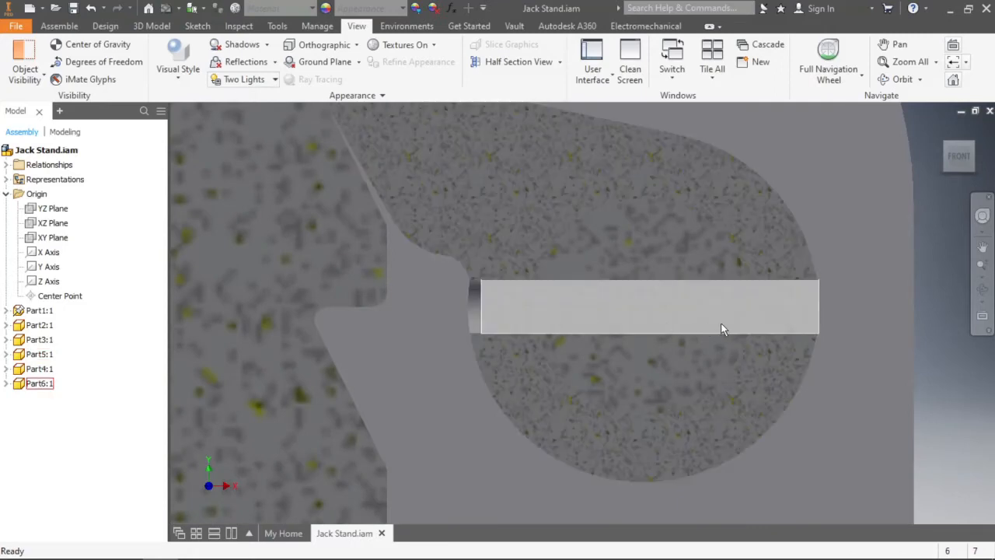
scroll(715, 317, down, 5)
click(713, 312)
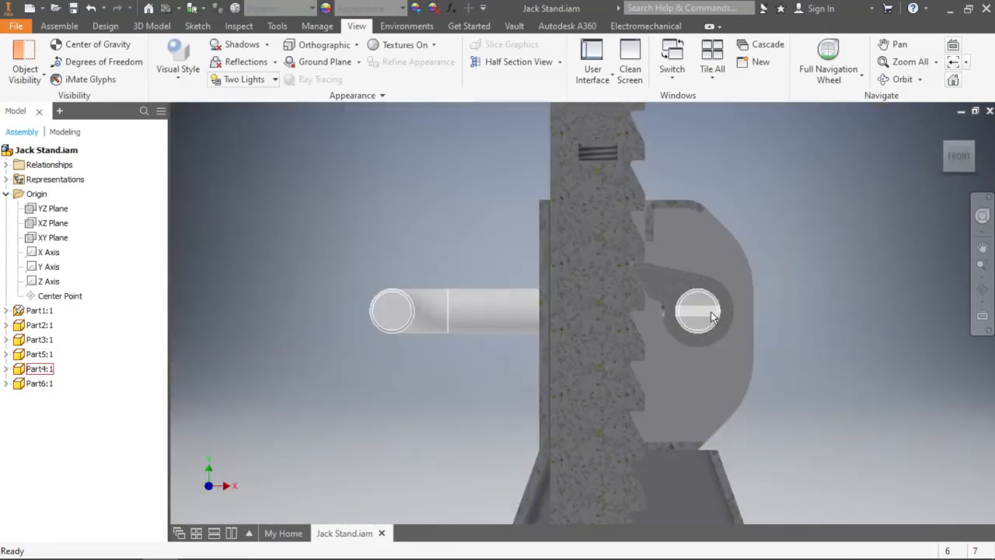
scroll(699, 313, up, 4)
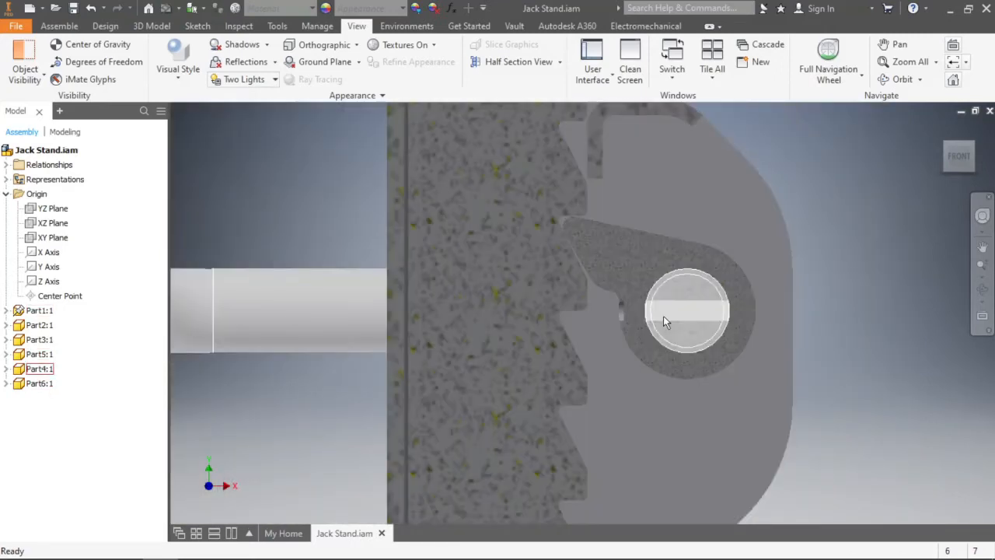
click(309, 399)
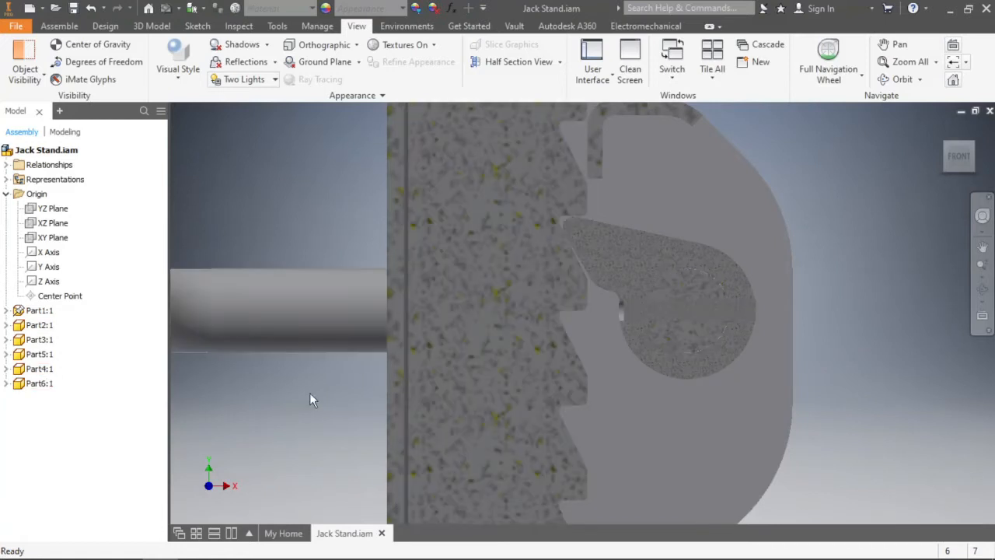
Open the Part6 pin for editing, set its extrusion distance to 26 mm, and return to the Jack Stand assembly
click(35, 383)
right_click(35, 383)
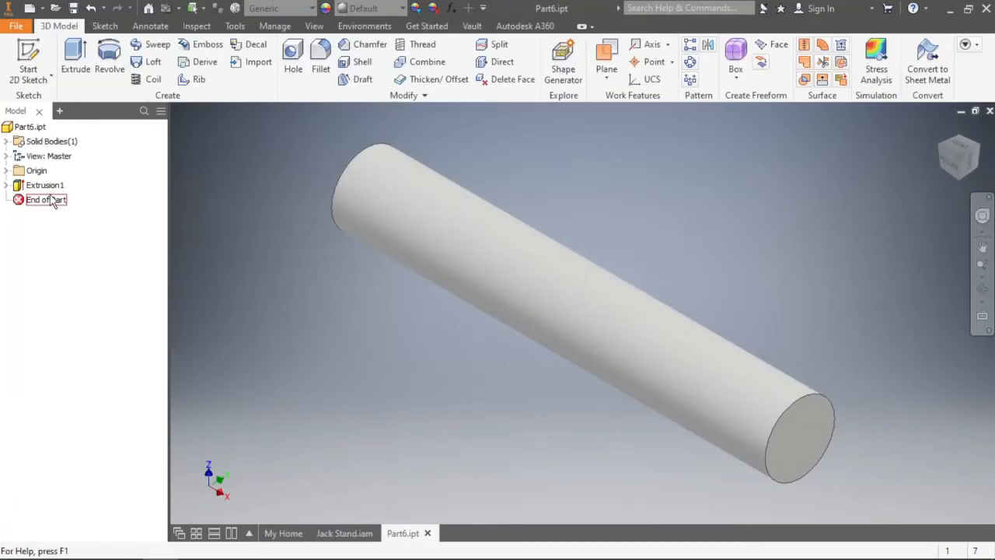
click(44, 185)
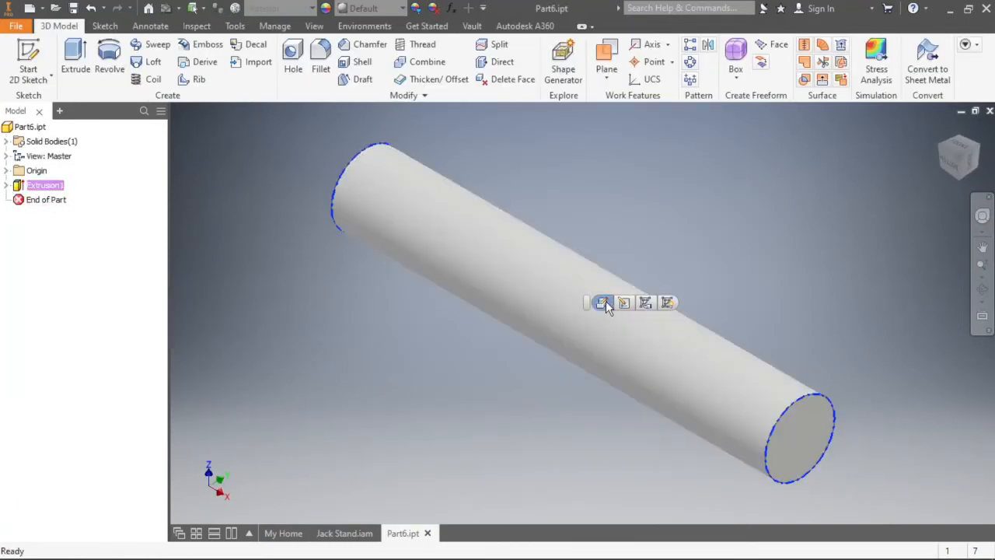
click(603, 302)
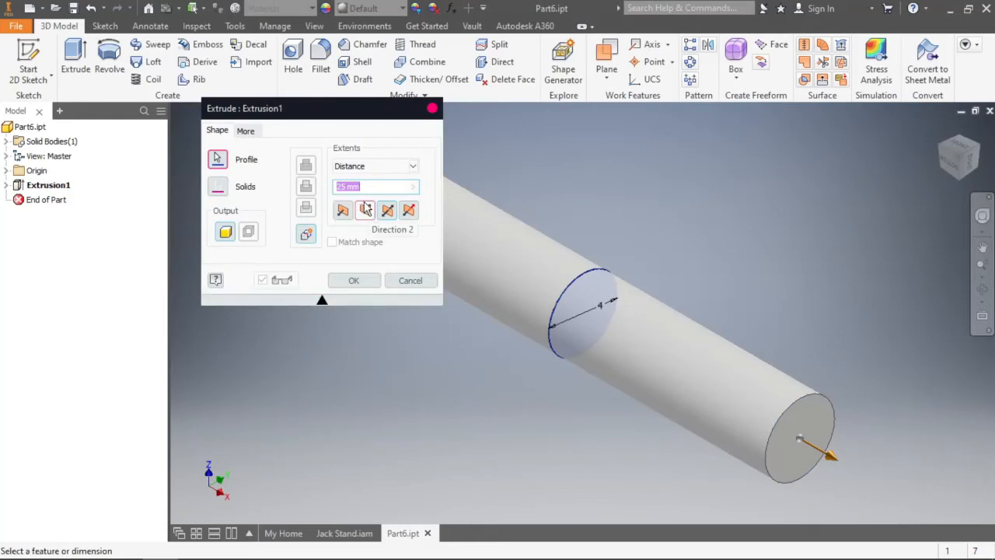
text(26)
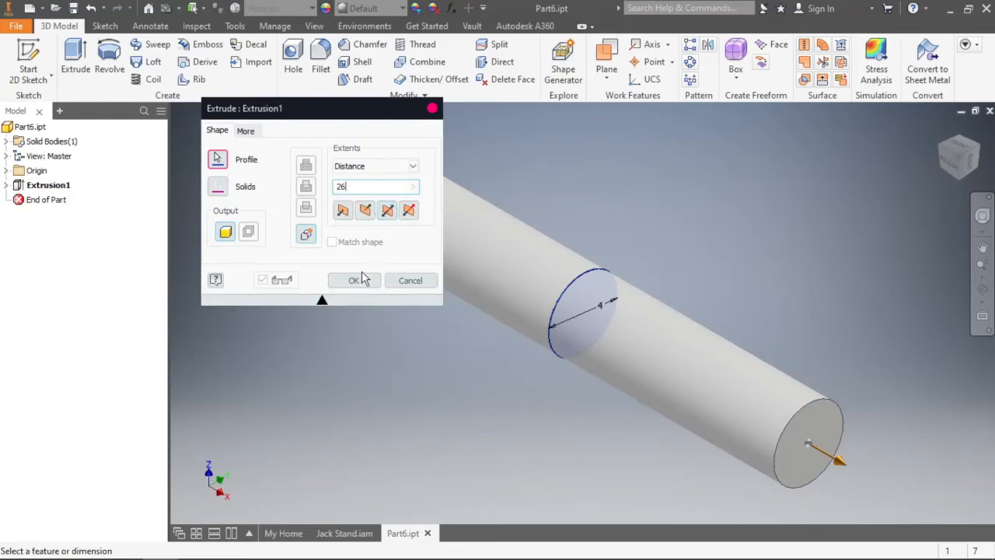
click(354, 280)
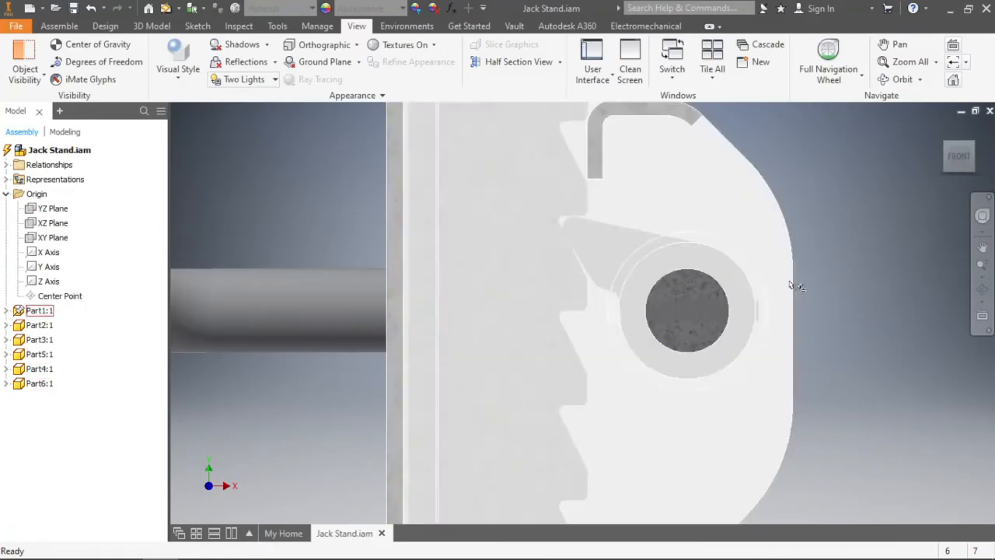
Inspect the lengthened pin in the section view and save Jack Stand.iam with its dependents Part1, Part2 and Part5
scroll(792, 285, up, 3)
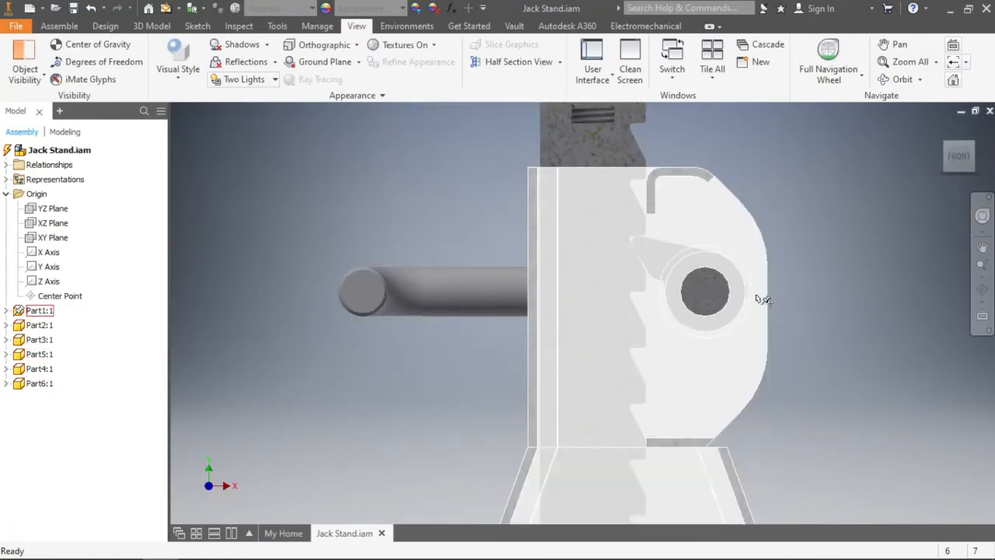
scroll(762, 299, down, 5)
scroll(801, 286, up, 2)
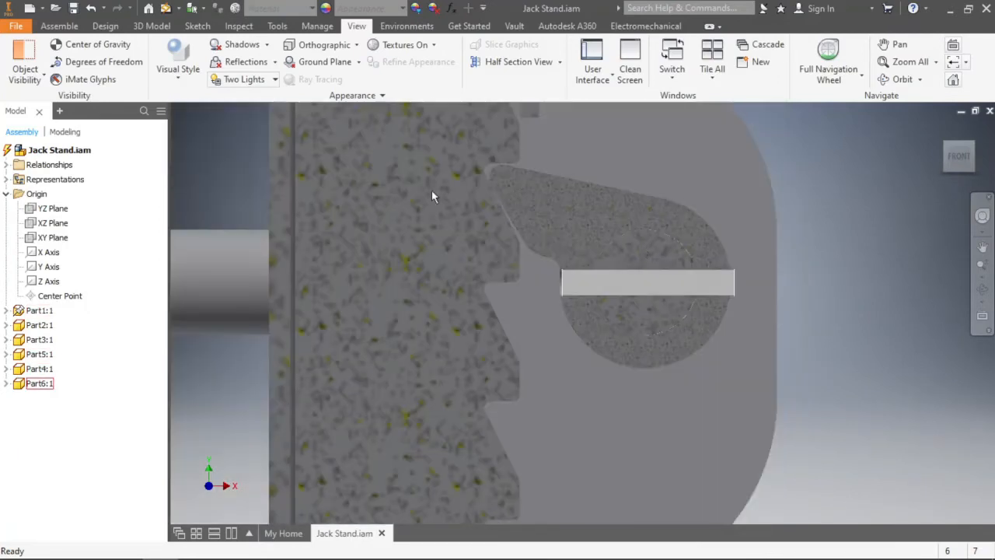
click(80, 12)
click(573, 355)
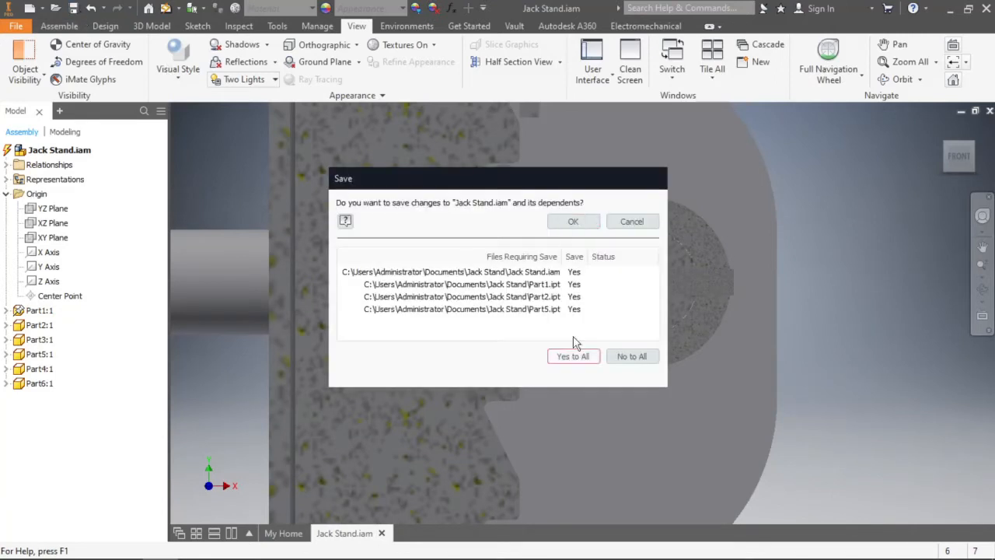
click(573, 222)
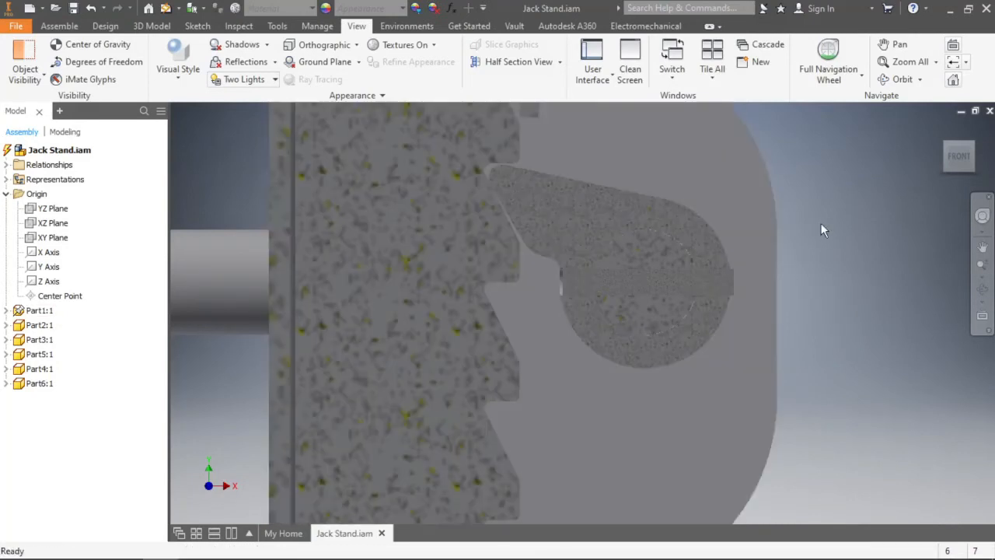
Unground Part1 and ground it again to update the assembly, and check the pin's position in Part5's cross hole
scroll(758, 303, up, 3)
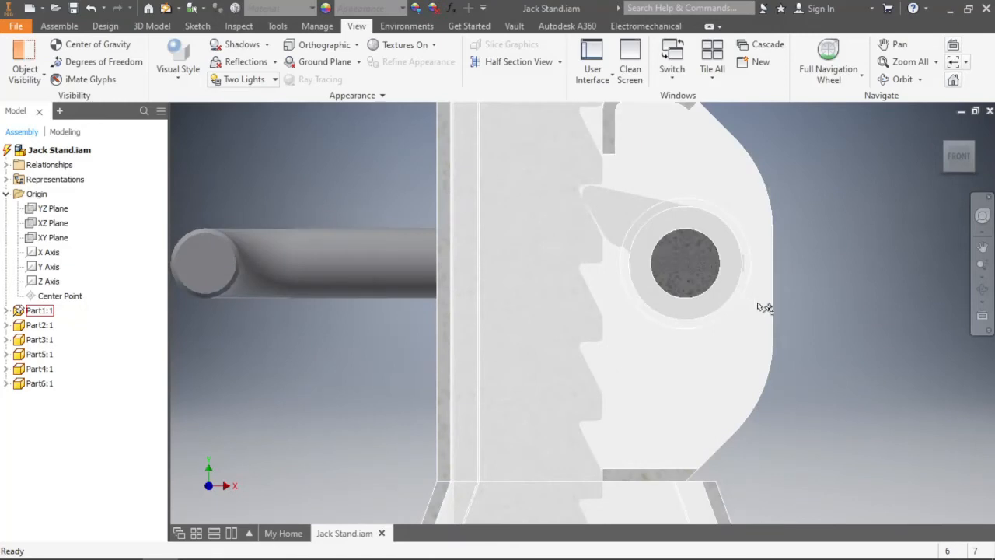
click(757, 303)
right_click(757, 308)
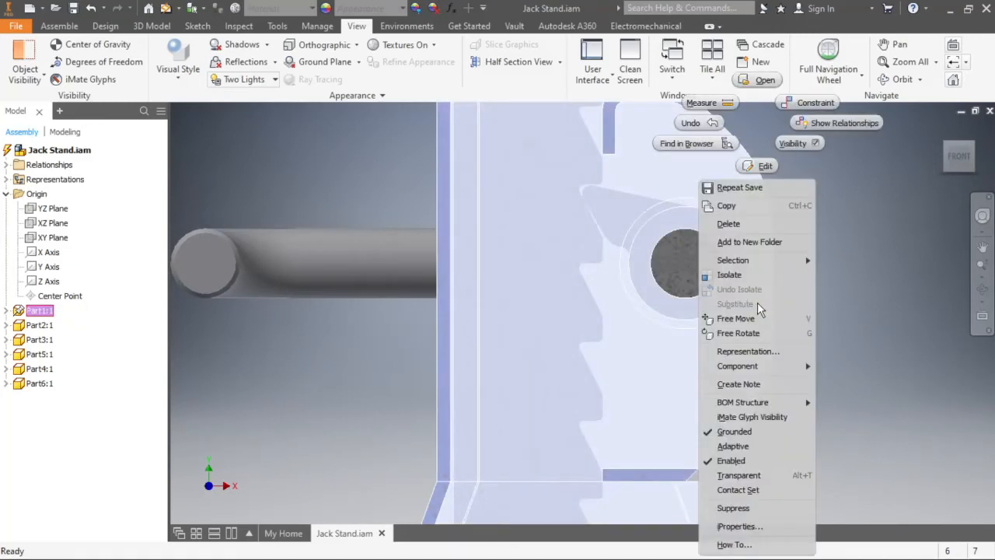
click(752, 437)
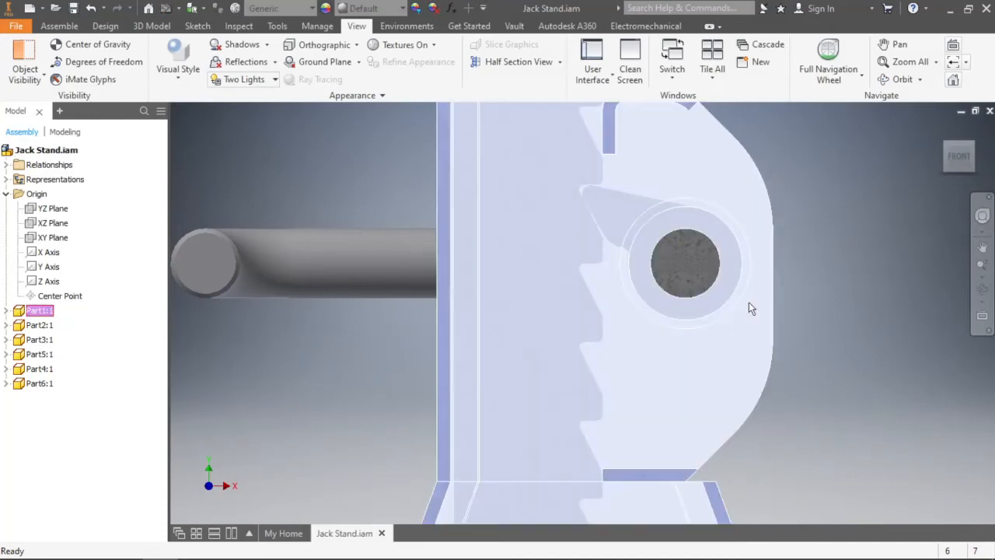
right_click(748, 302)
click(747, 432)
click(831, 336)
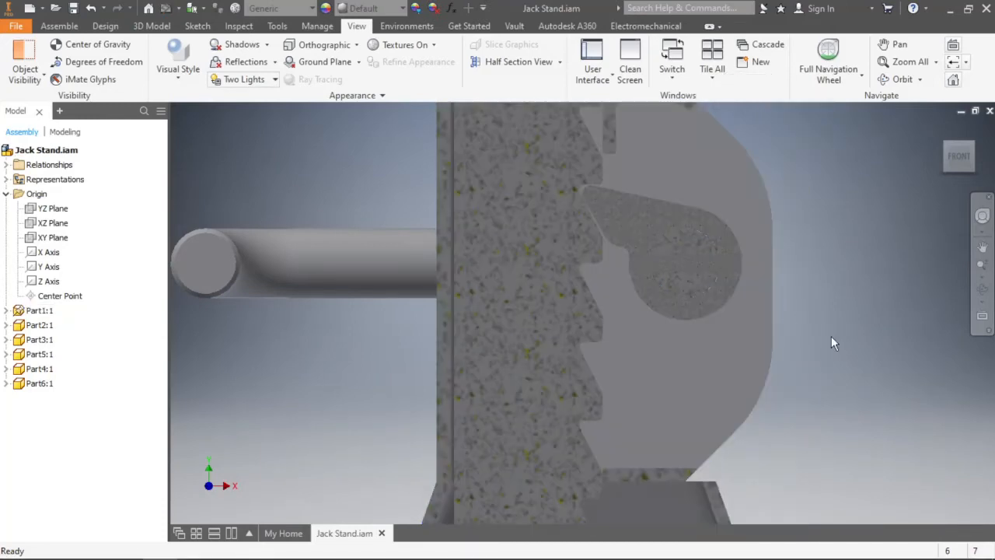
scroll(740, 265, down, 5)
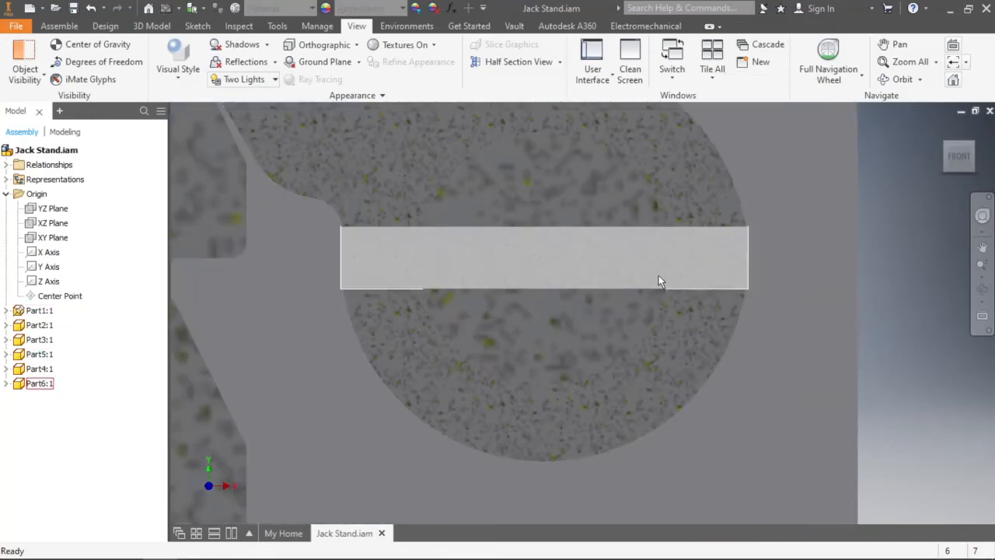
scroll(714, 272, up, 3)
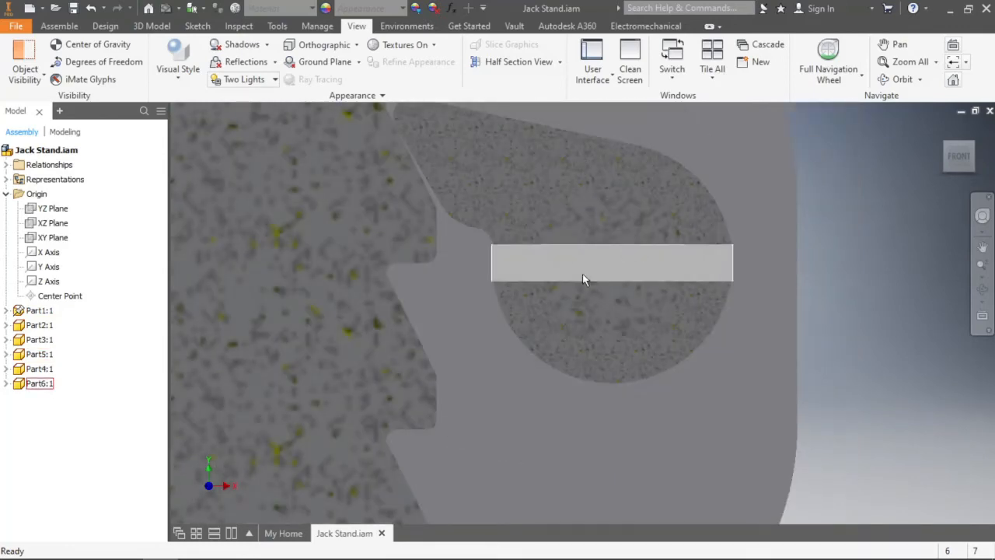
scroll(677, 246, up, 4)
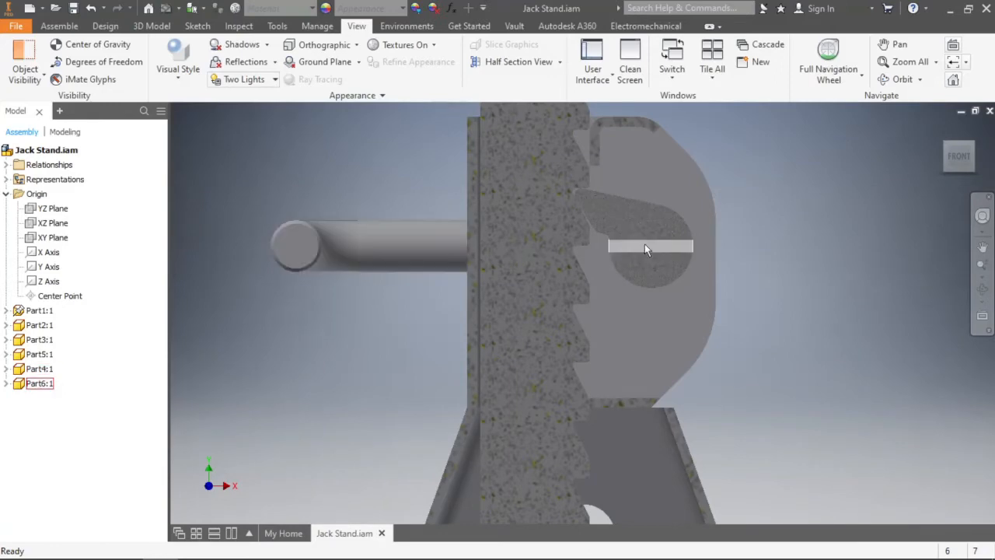
scroll(627, 329, down, 4)
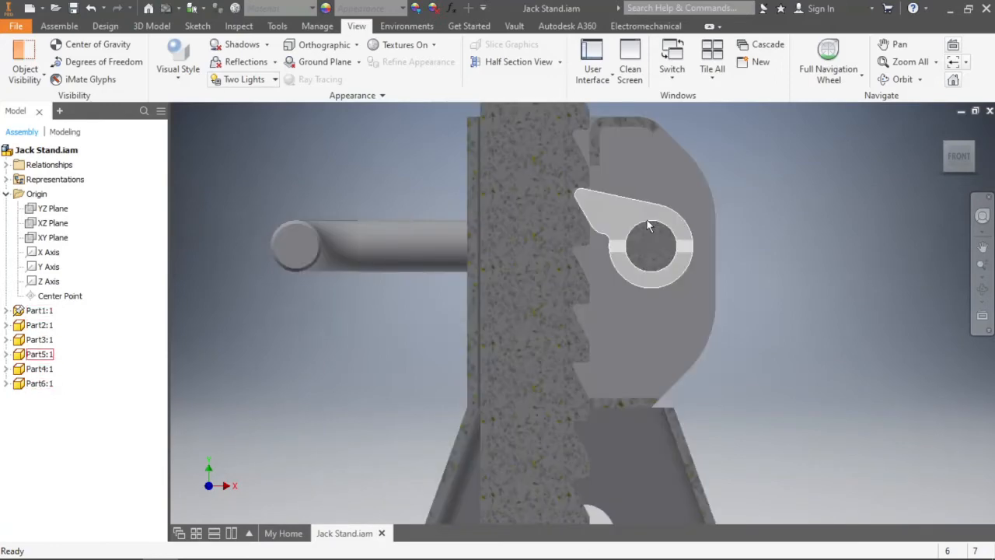
Return the jack stand to an isometric view, end the half section view, and collapse the assembly's Origin folder
scroll(615, 359, up, 6)
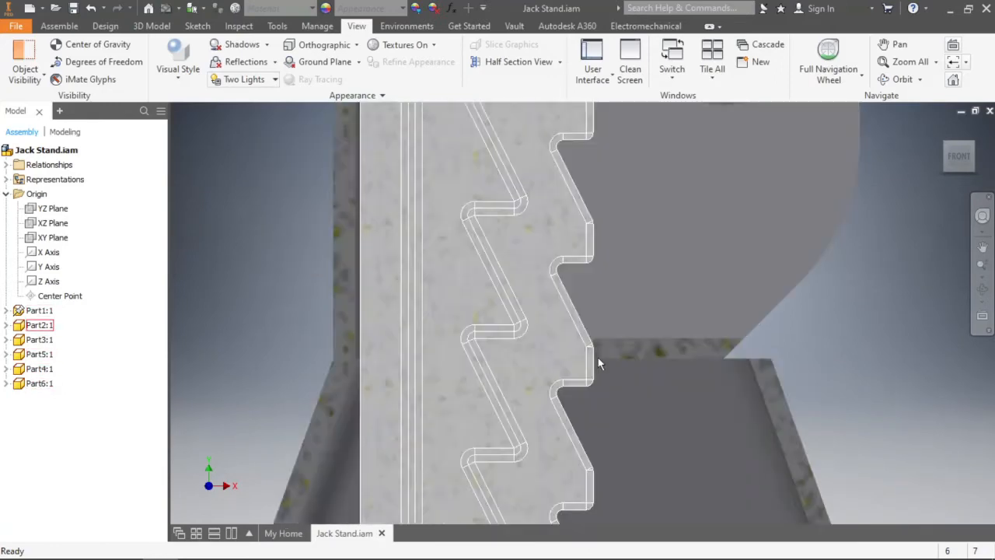
click(973, 151)
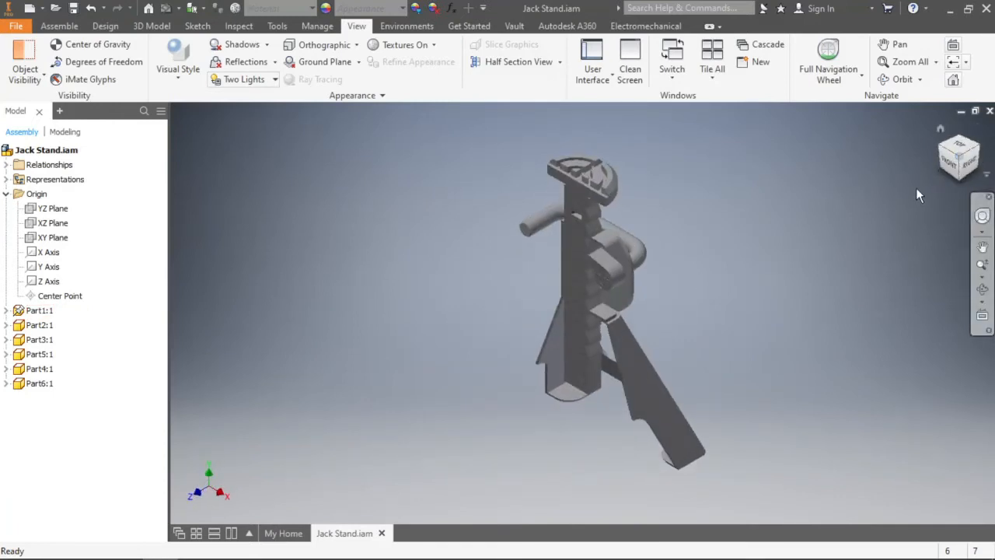
click(980, 152)
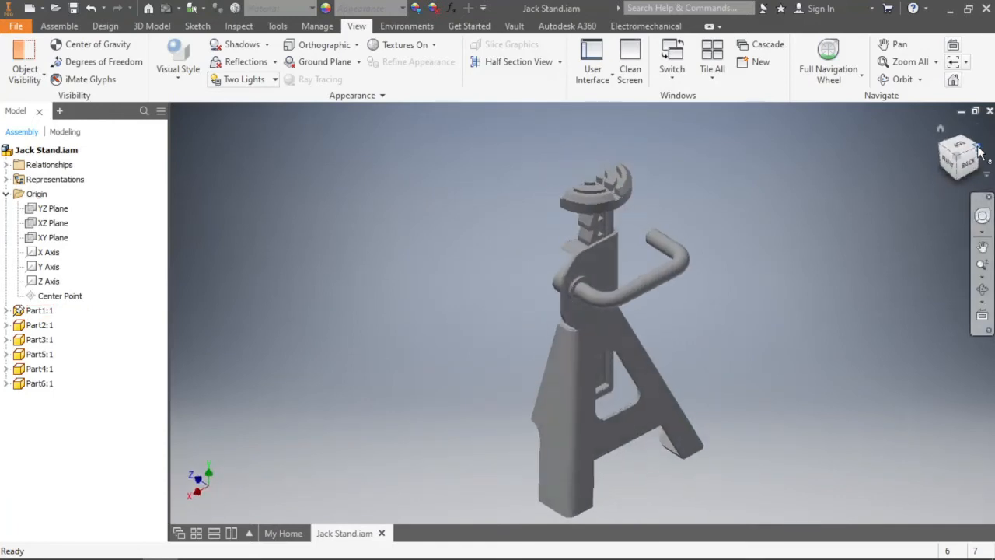
click(975, 152)
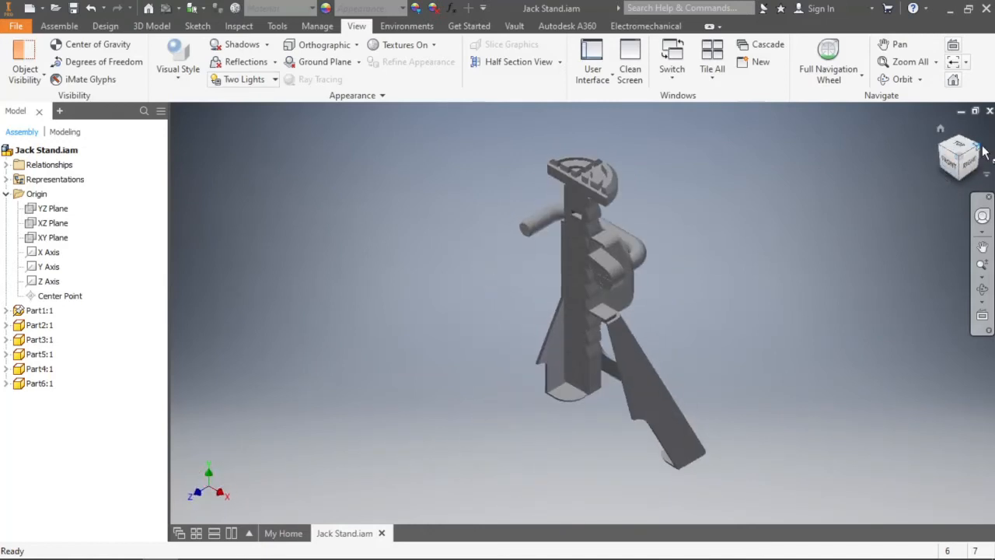
click(561, 64)
click(515, 174)
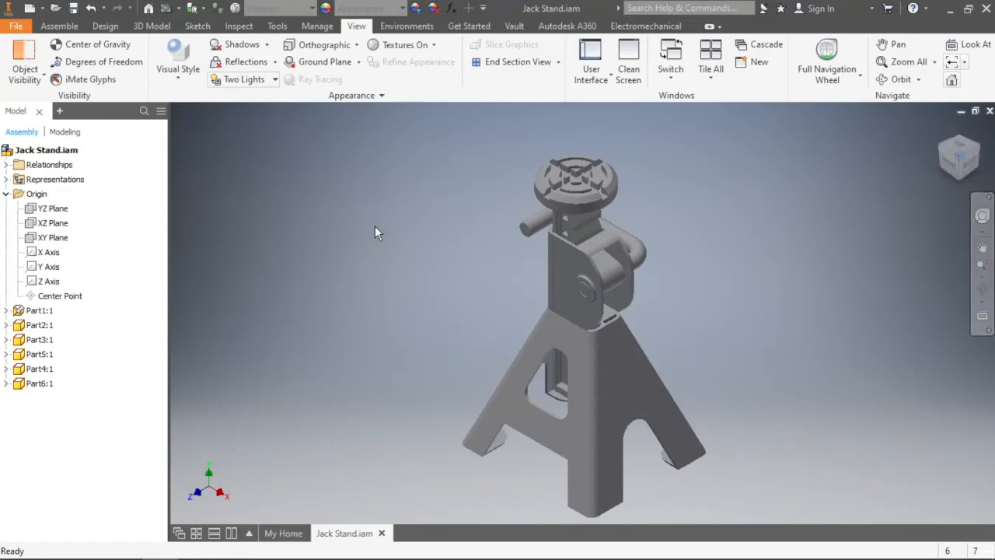
click(6, 194)
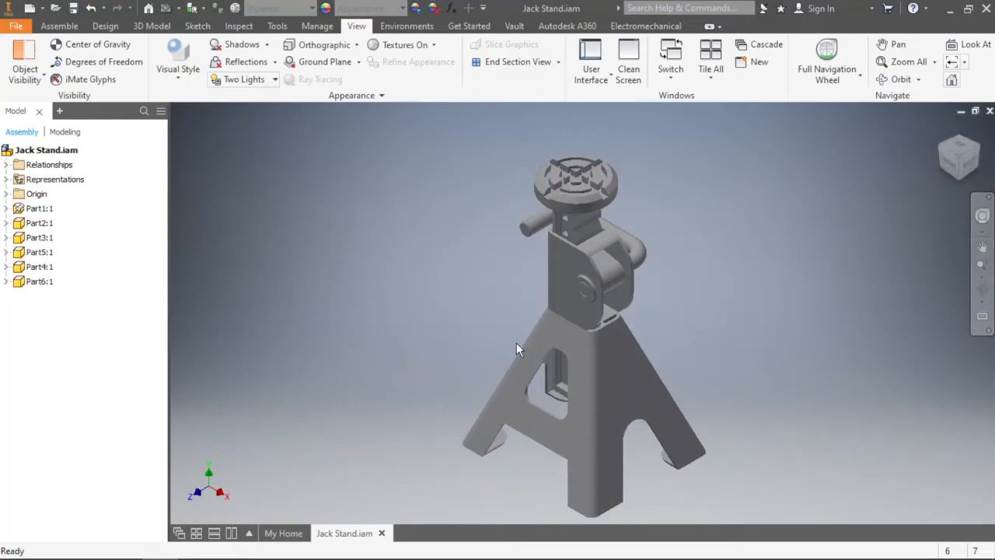
Assign the Steel, Carbon material from the Inventor Material Library to the Part1 base frame
click(555, 368)
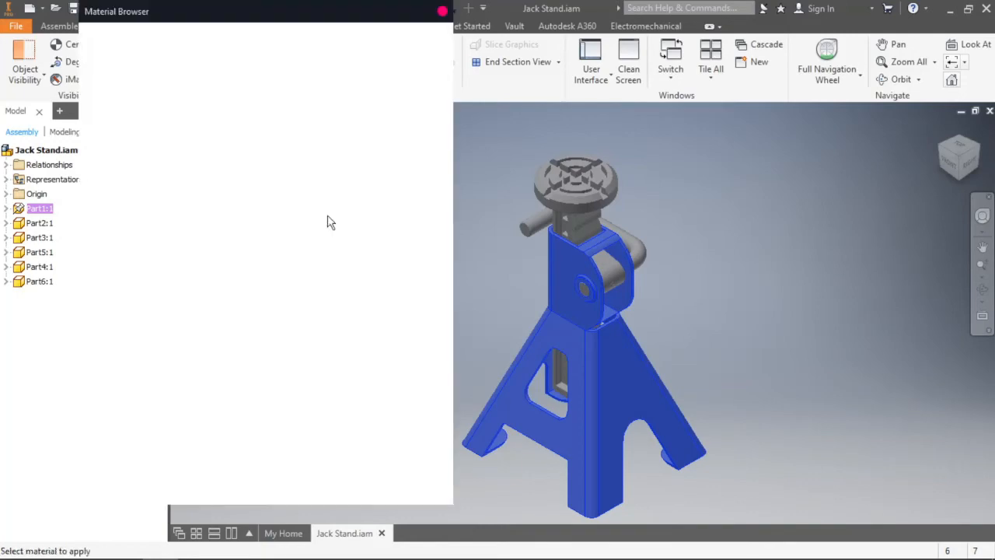
click(256, 224)
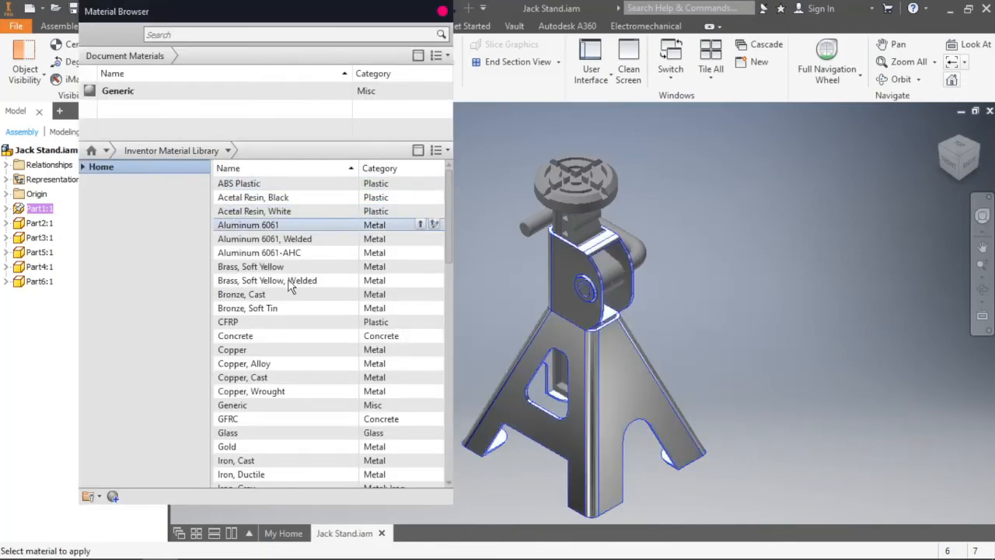
scroll(287, 315, down, 6)
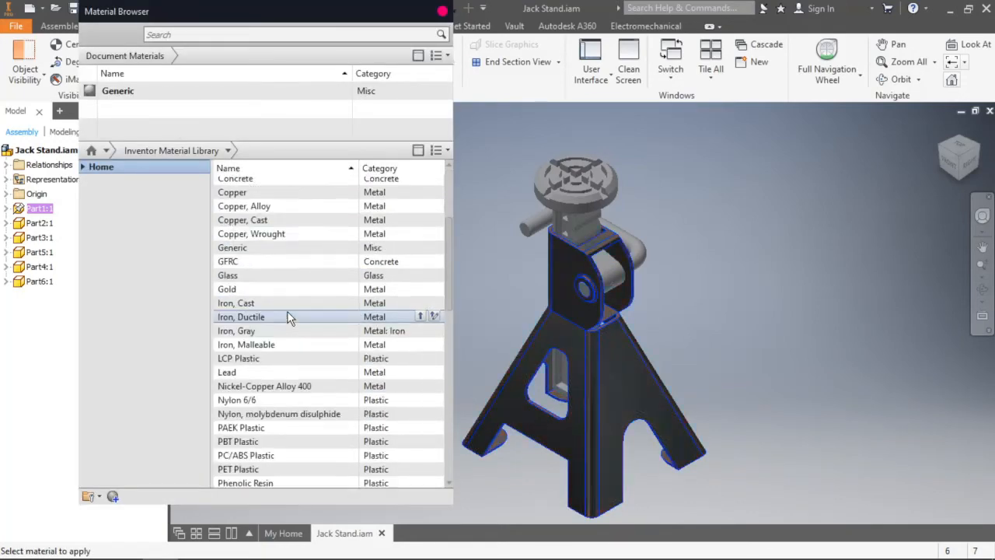
scroll(288, 314, down, 9)
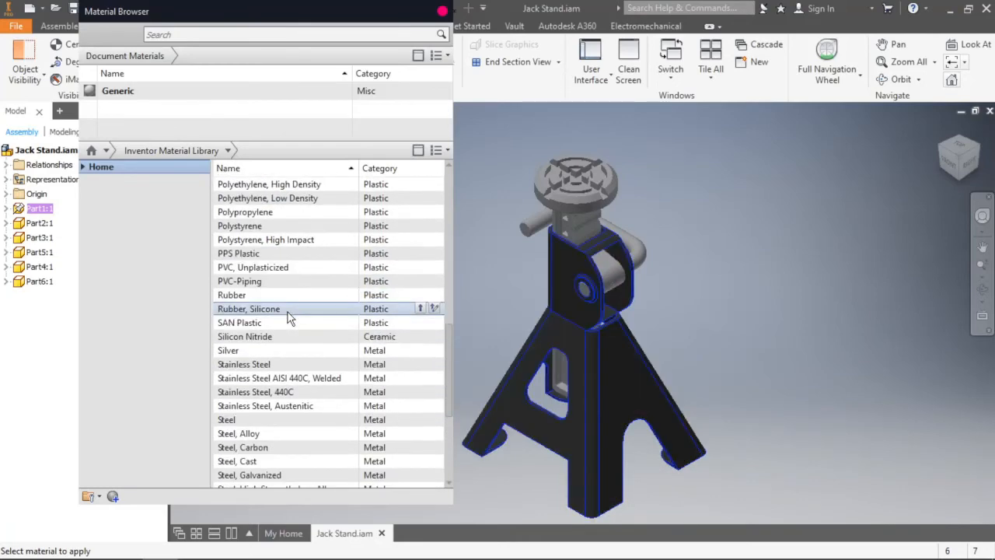
scroll(288, 314, down, 1)
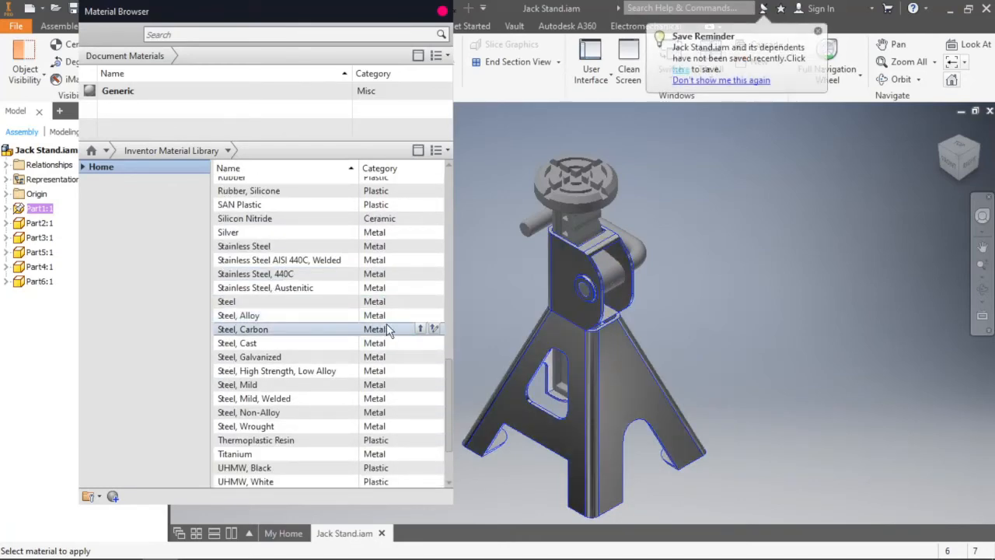
click(420, 329)
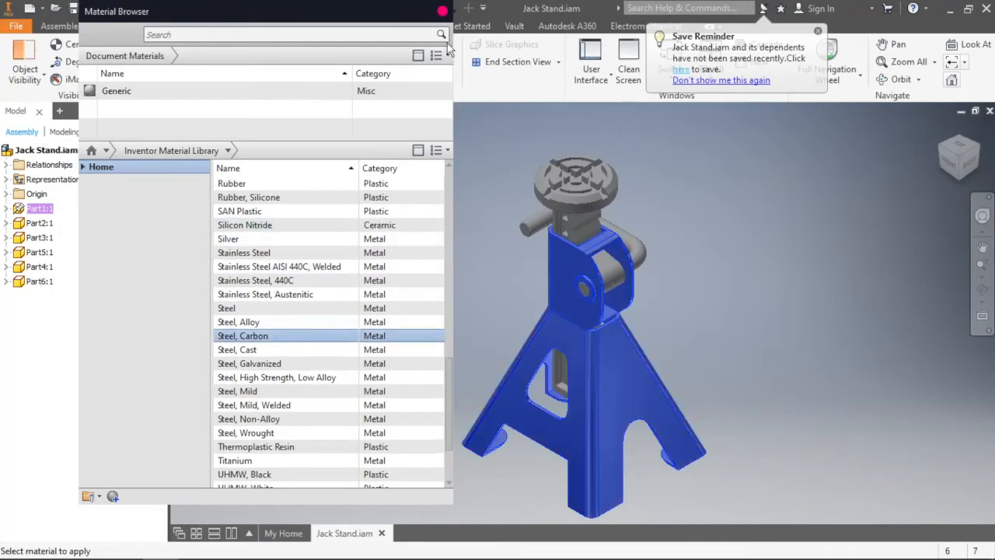
click(441, 12)
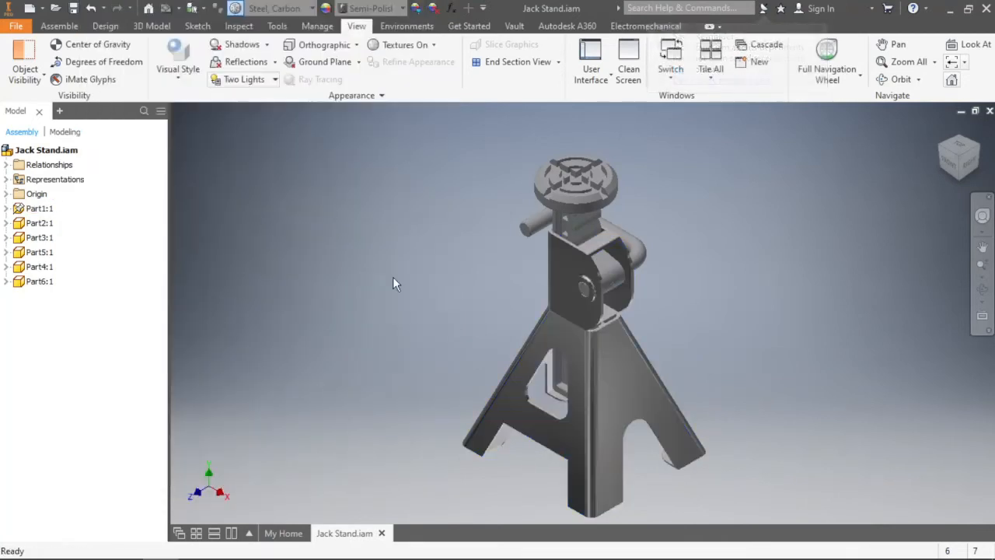
Adjust the Part1 base frame's appearance to a blue tint with RGB values 0, 136, 255 and the Semi-Polished finish
click(544, 355)
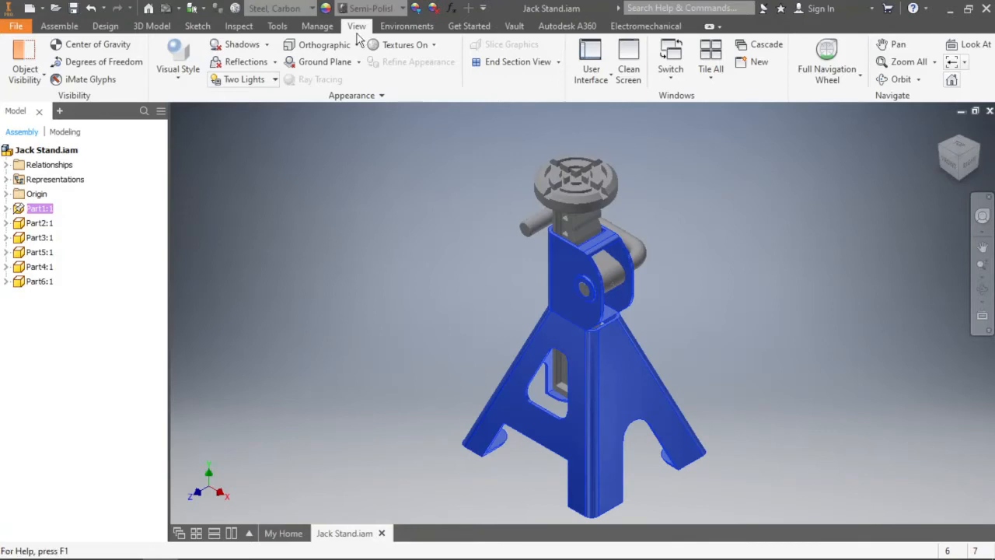
click(416, 8)
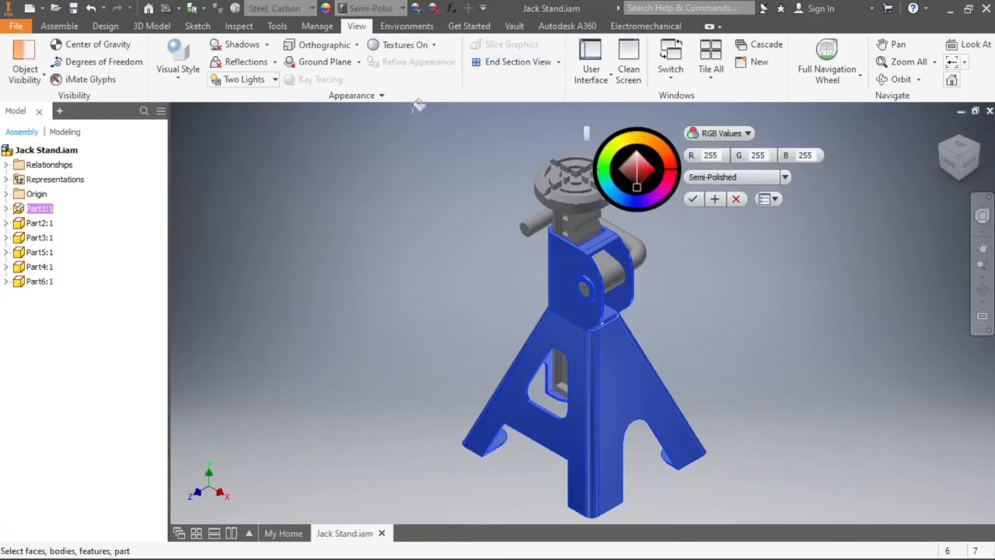
click(643, 201)
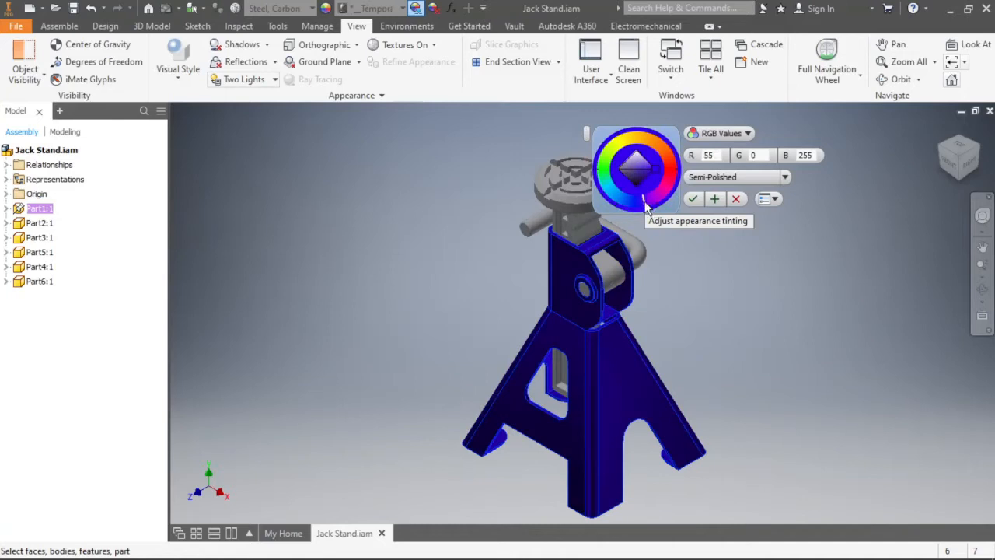
drag(645, 204, 638, 202)
click(632, 202)
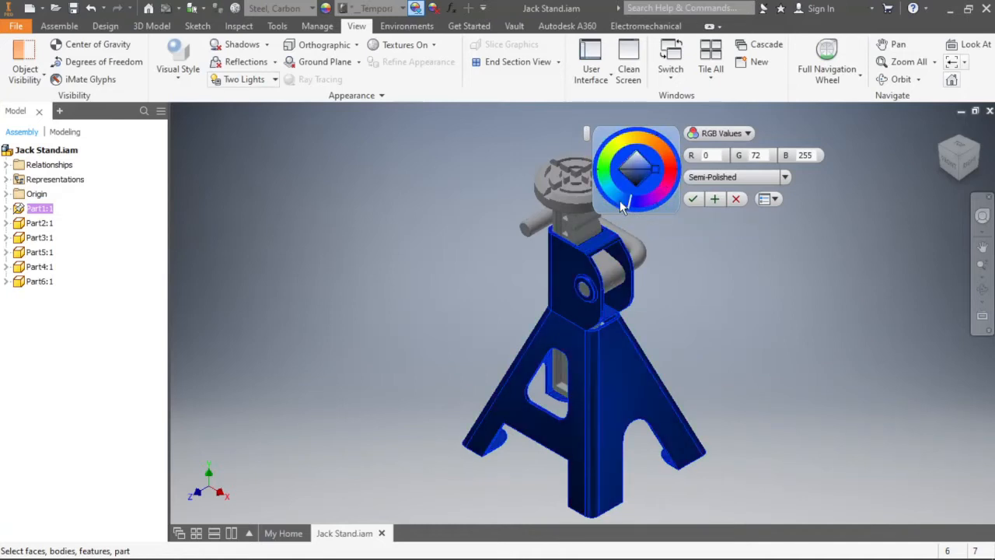
click(617, 203)
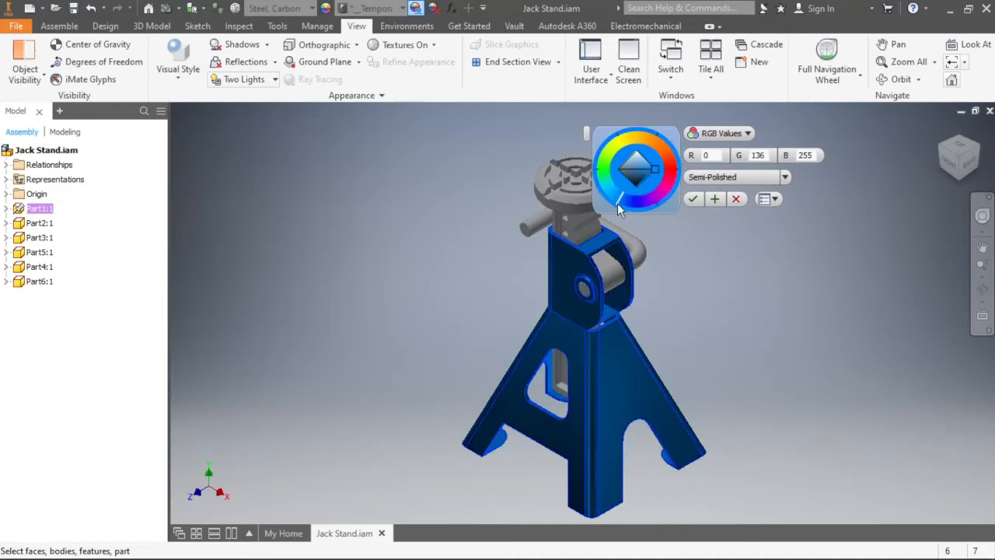
click(693, 199)
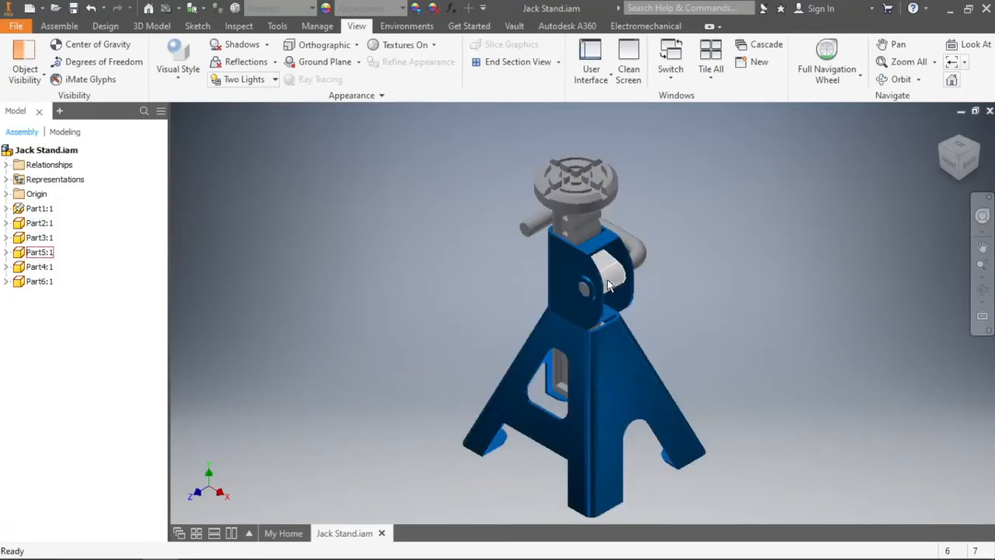
Assign the Steel, Carbon material from the Inventor Material Library to the Part4 handle
click(645, 243)
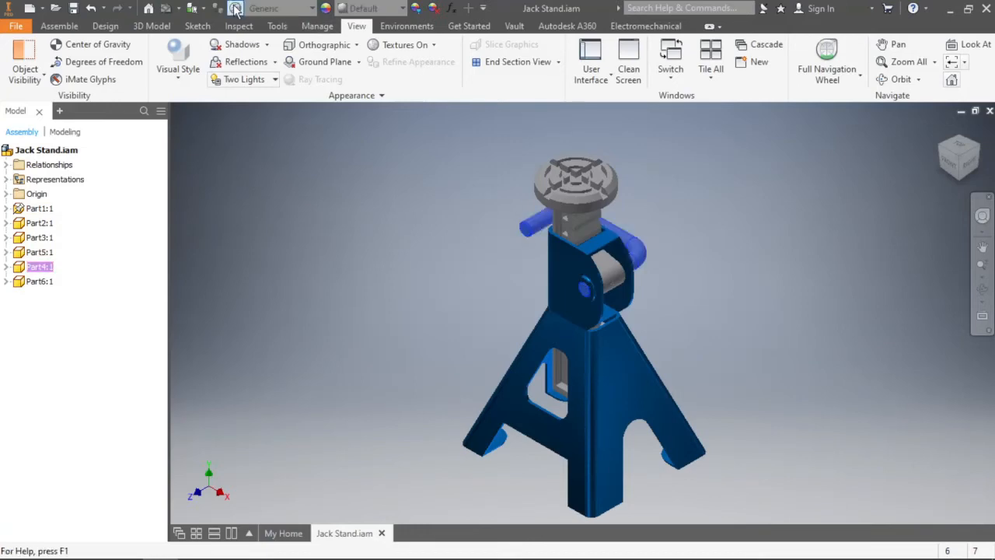
scroll(308, 312, down, 9)
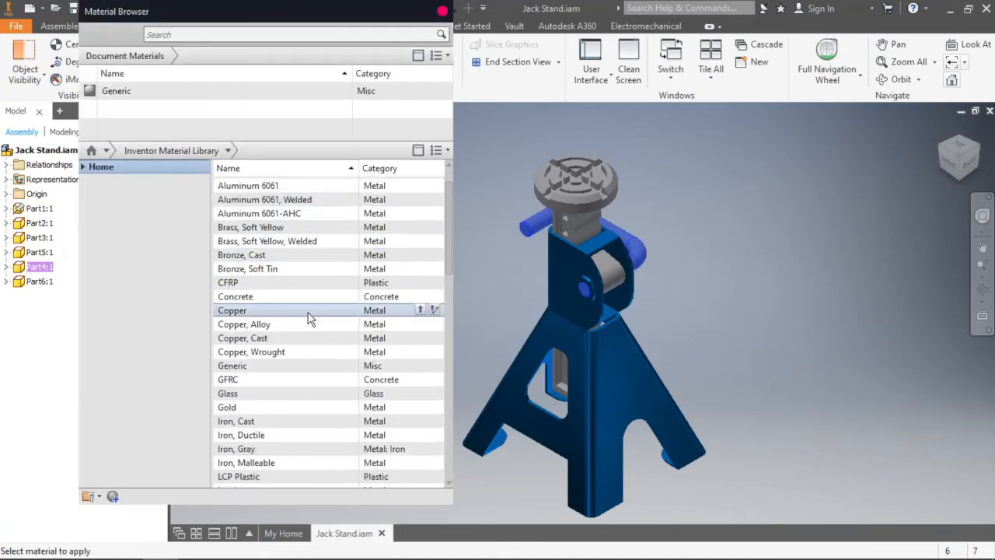
scroll(307, 318, down, 4)
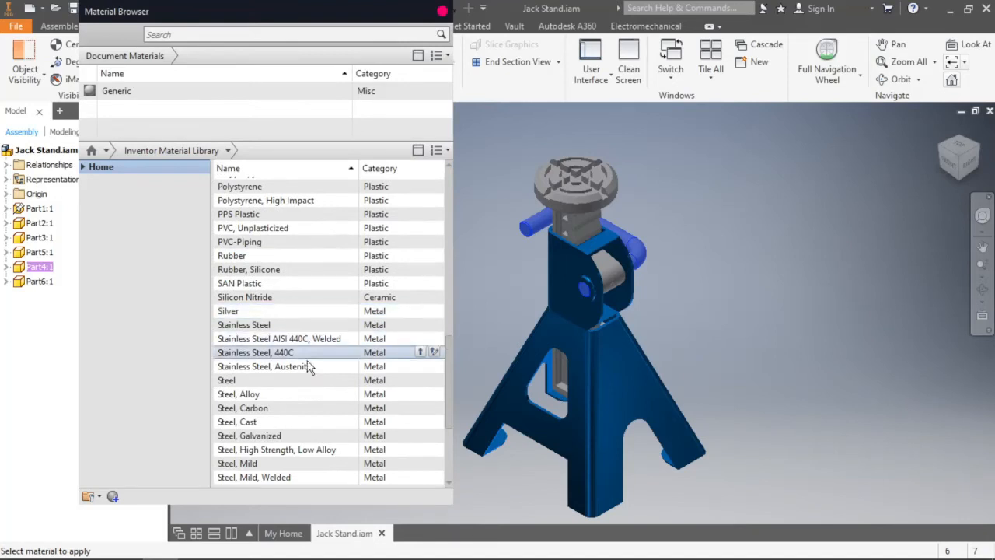
scroll(315, 377, down, 1)
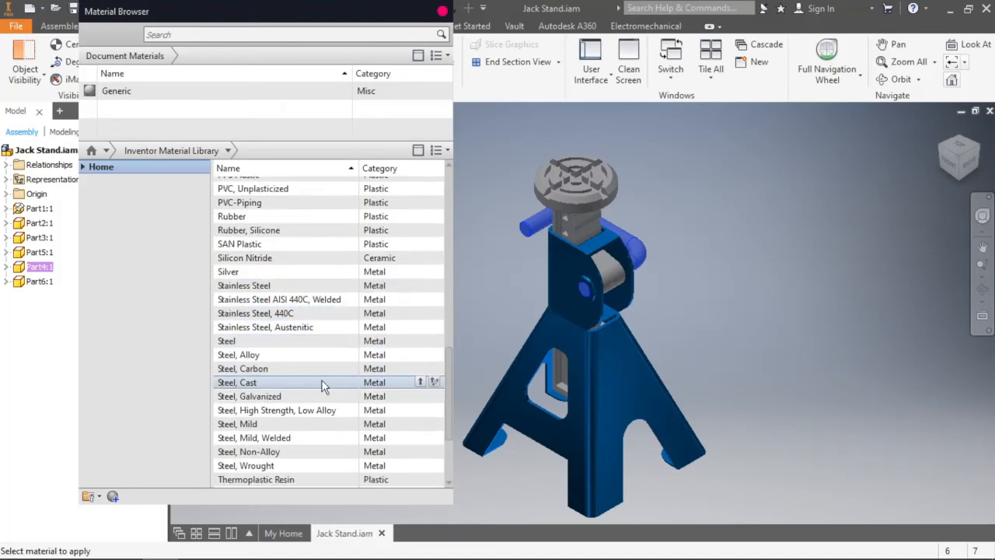
click(415, 372)
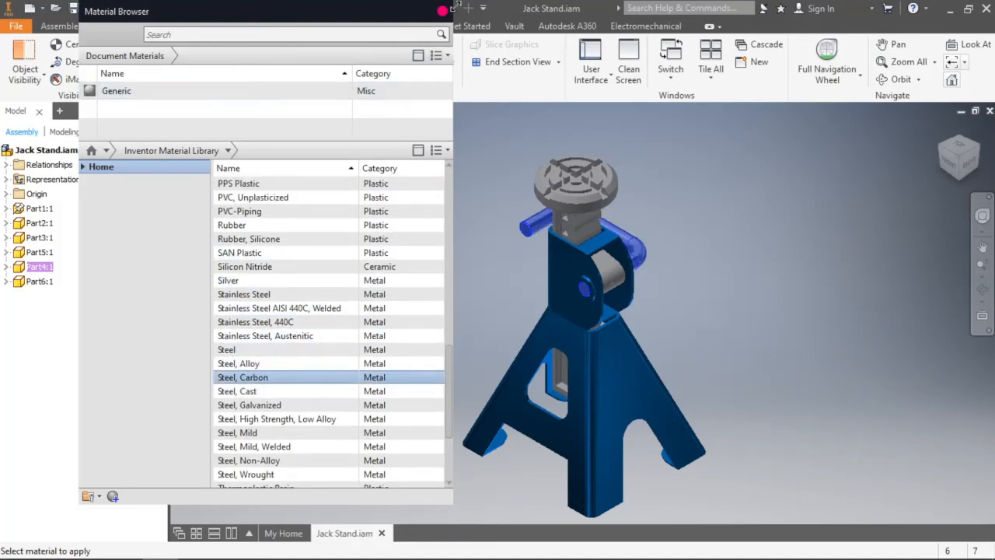
click(442, 11)
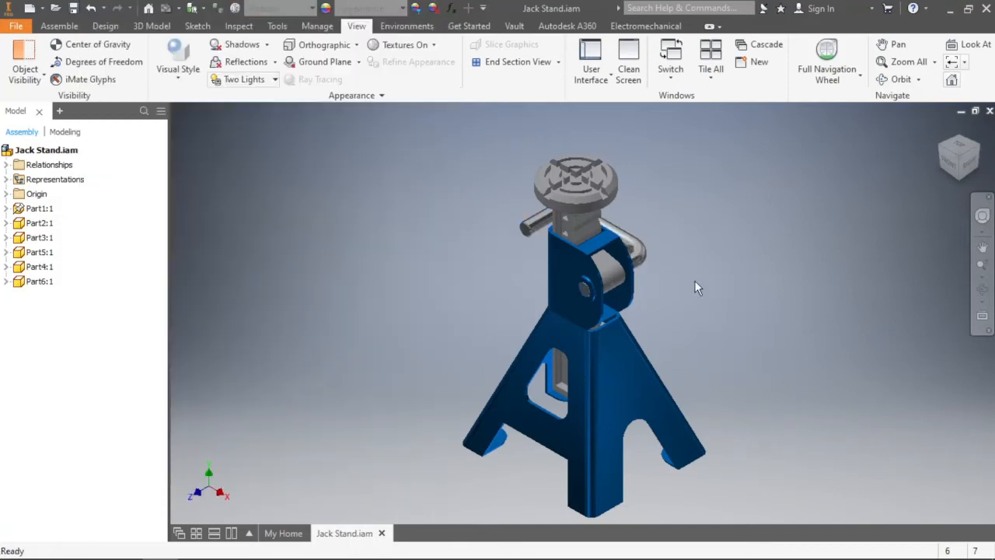
Assign the Steel, Carbon material from the Inventor Material Library to the Part2 ratchet column
click(588, 232)
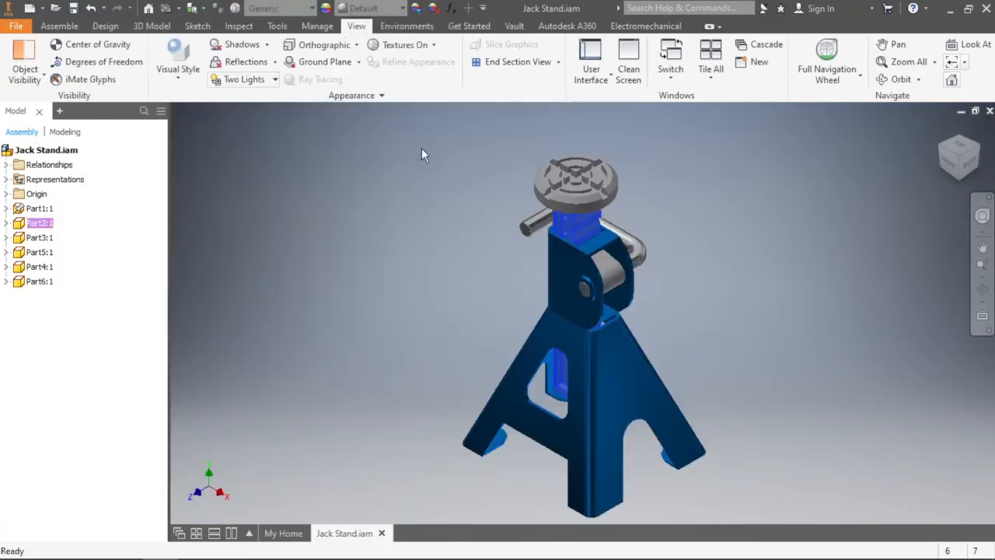
click(243, 6)
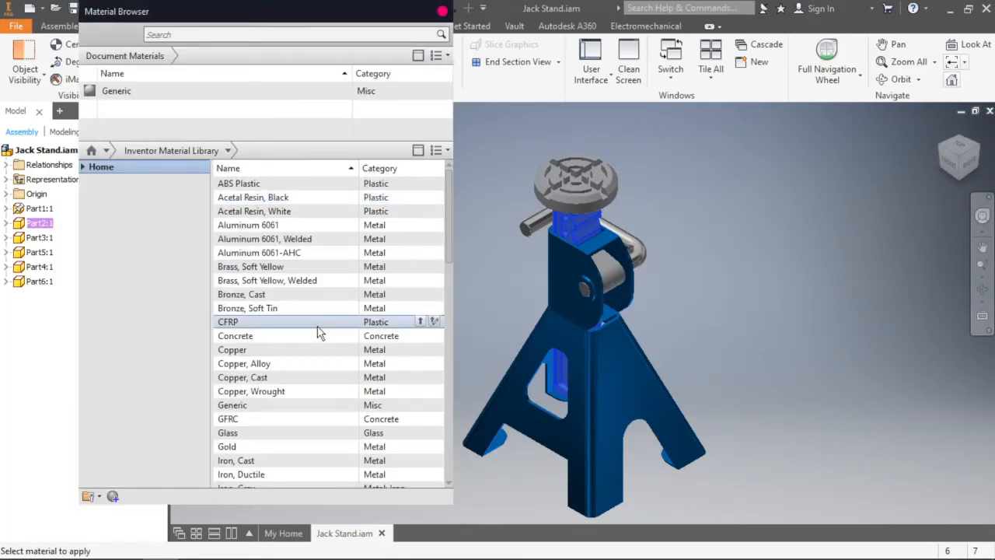
scroll(317, 333, down, 1)
scroll(317, 334, down, 5)
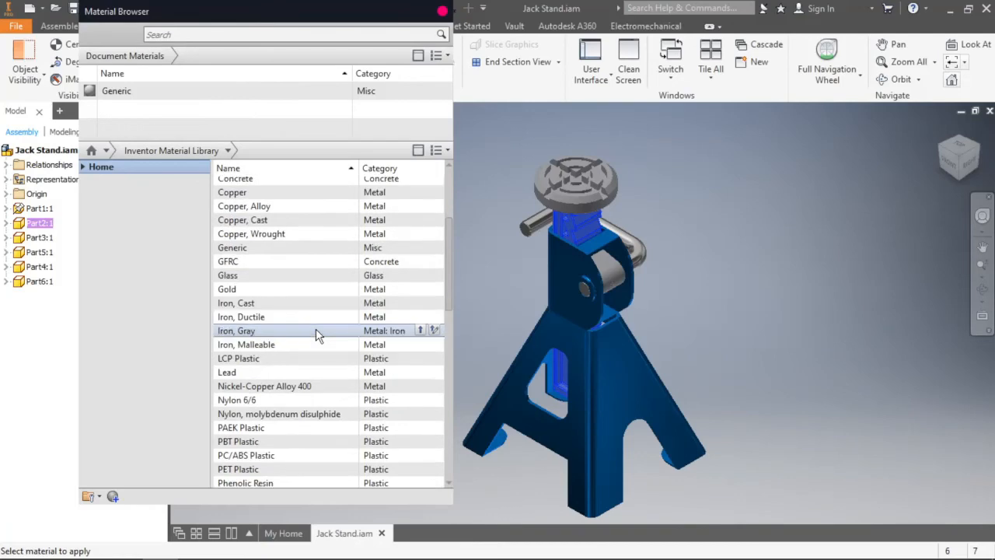
scroll(316, 334, down, 7)
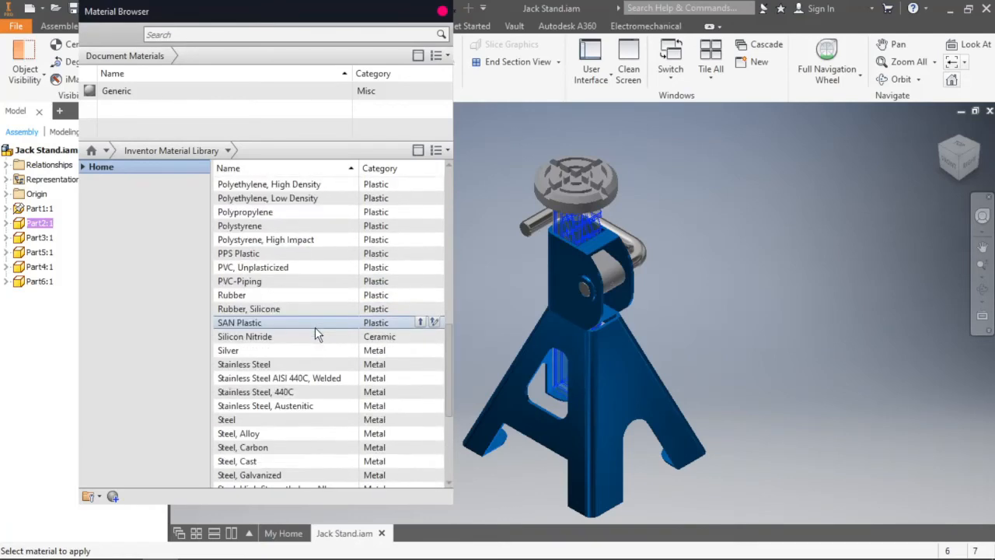
scroll(316, 333, down, 1)
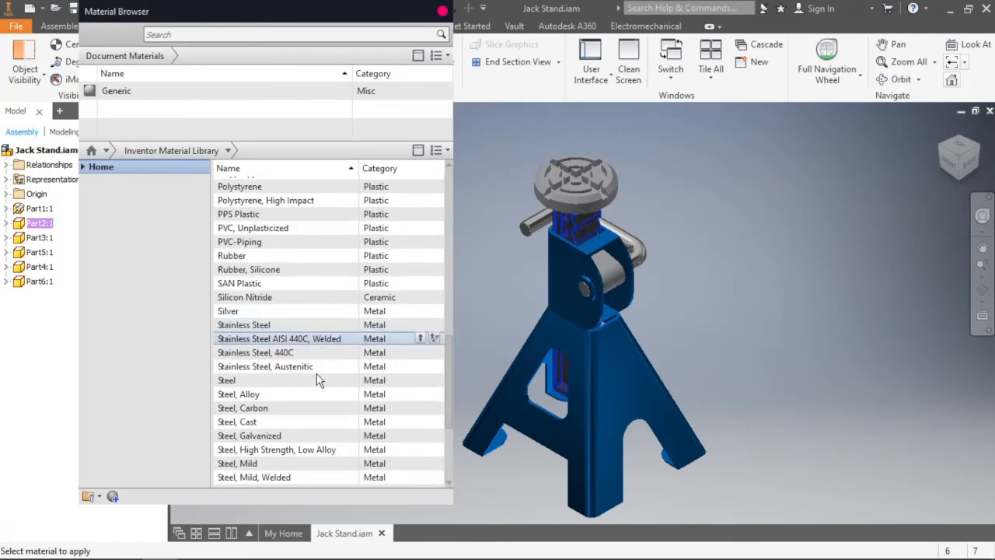
scroll(316, 379, down, 3)
scroll(318, 325, up, 1)
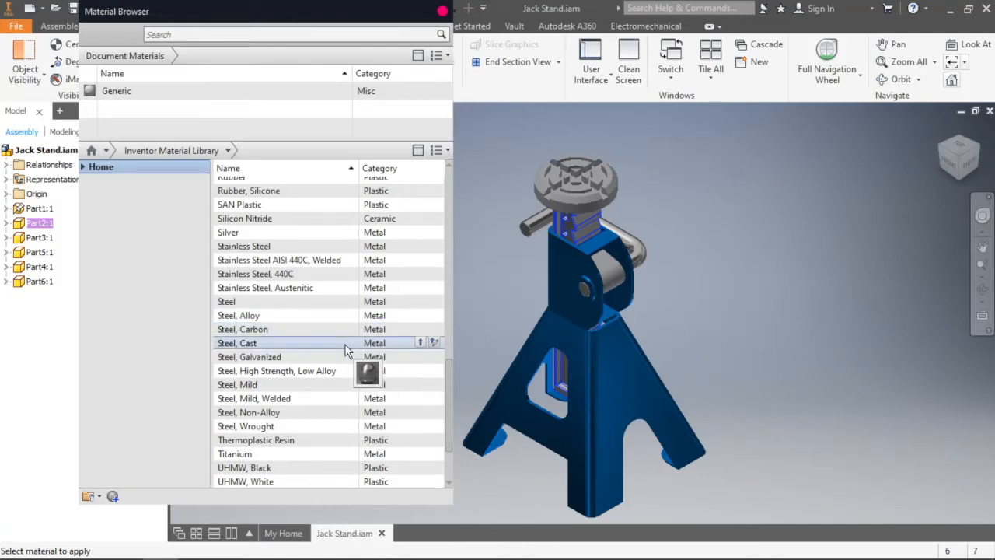
click(420, 326)
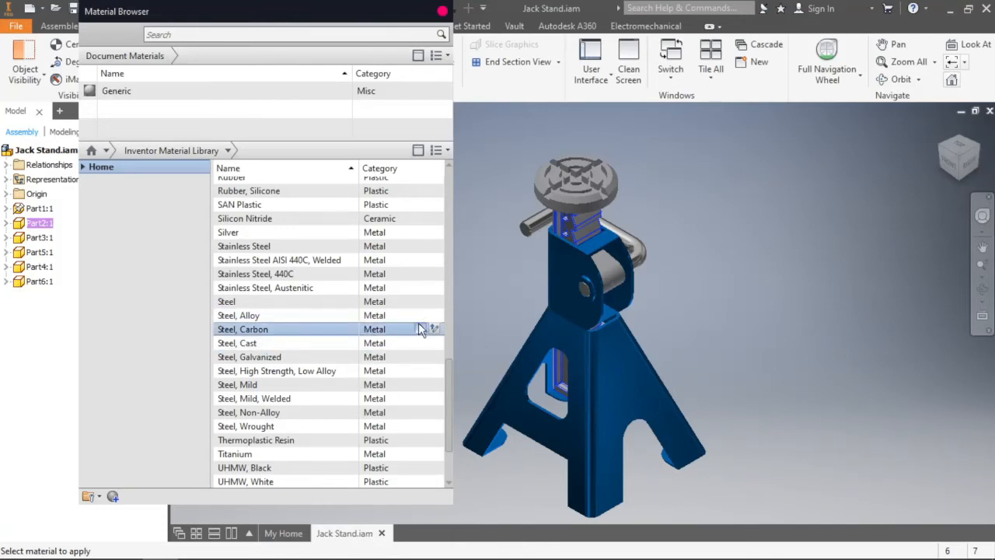
click(442, 11)
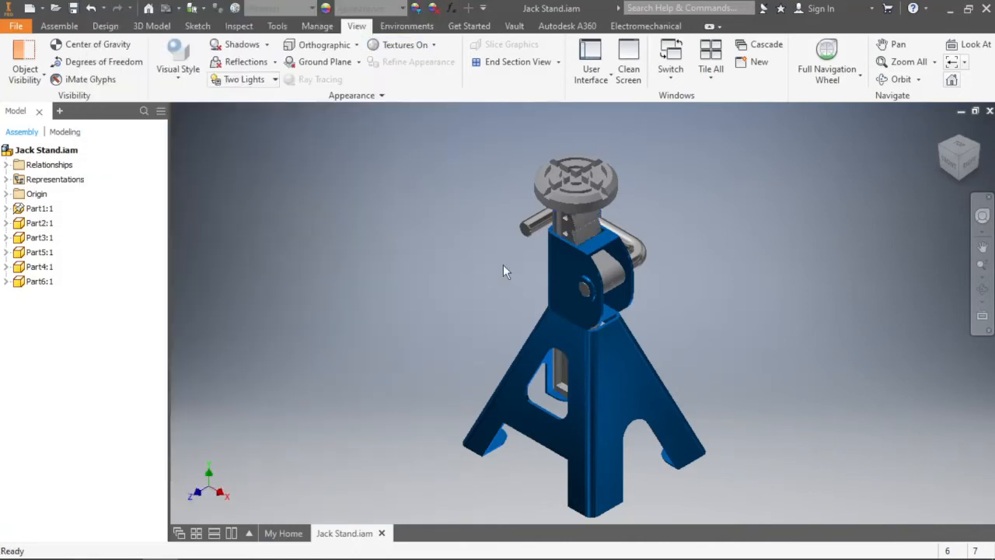
Assign the Steel, Carbon material from the Inventor Material Library to the Part5 pawl between the bracket plates
click(611, 284)
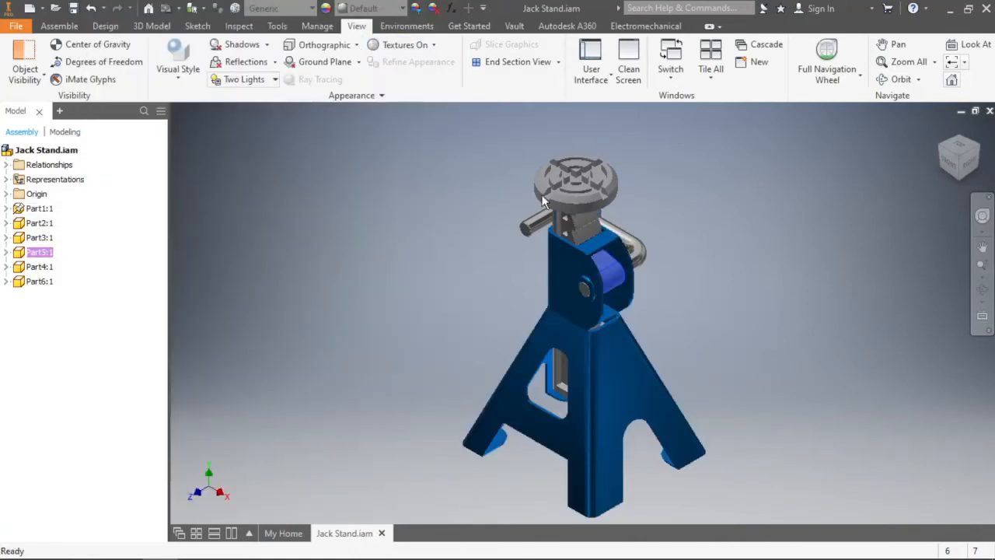
scroll(619, 284, up, 6)
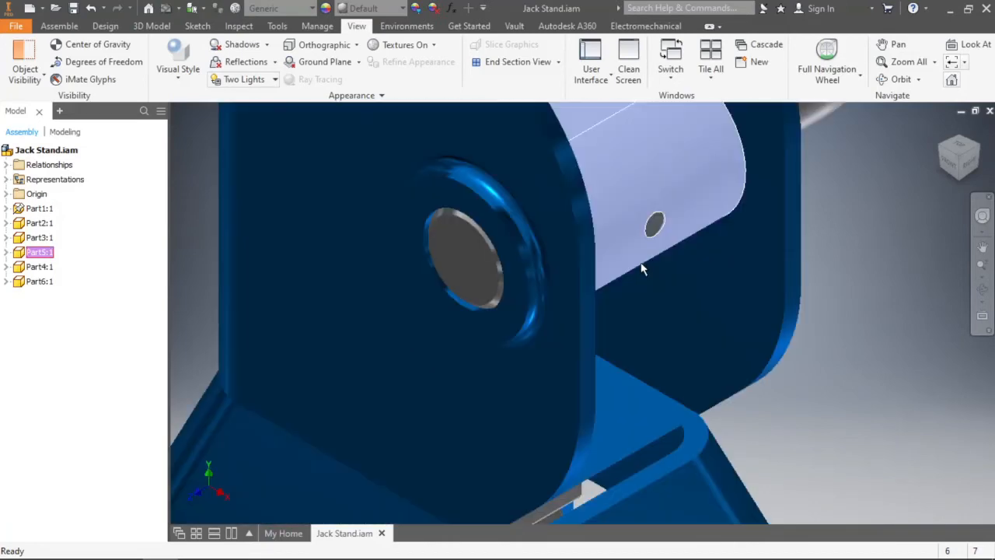
scroll(583, 235, down, 4)
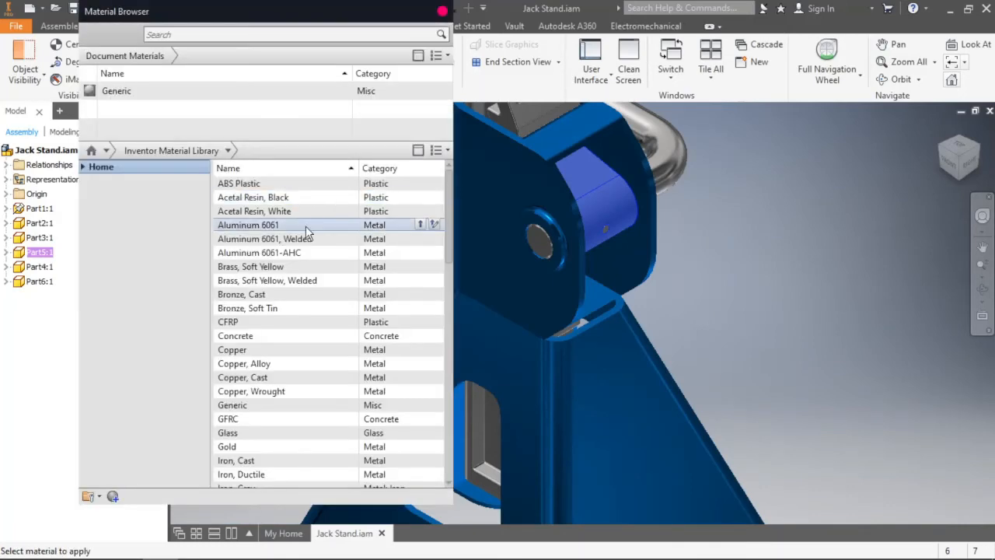
scroll(272, 319, down, 12)
scroll(277, 334, down, 5)
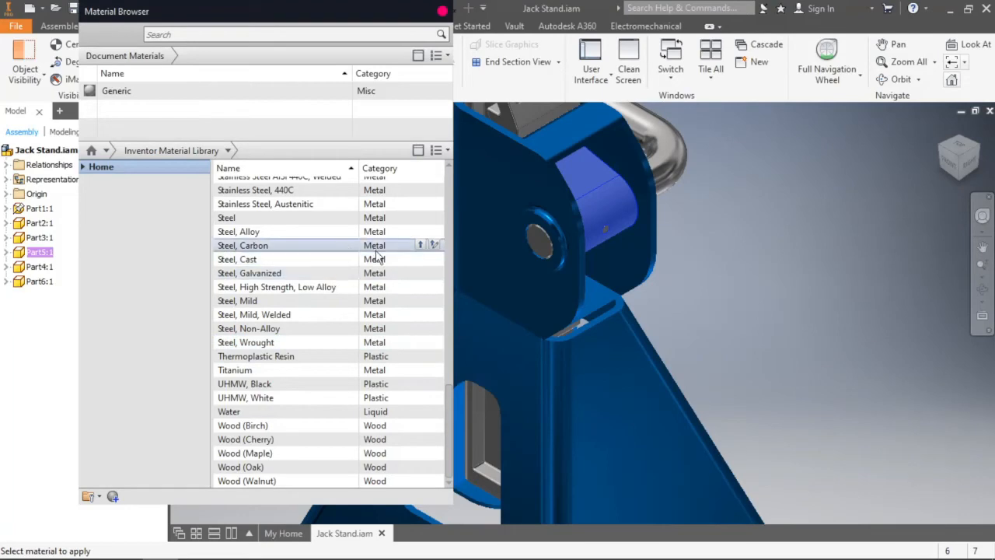
click(420, 244)
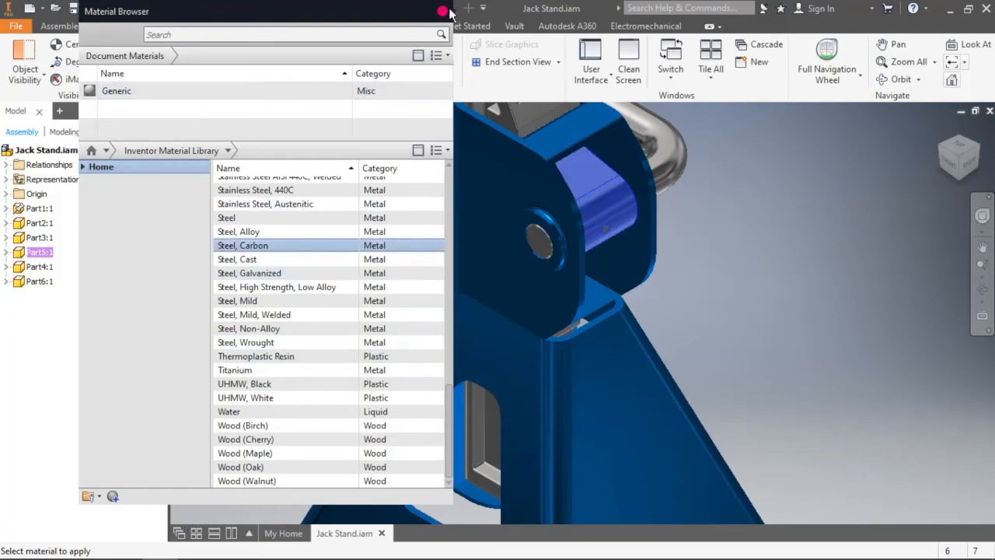
click(443, 11)
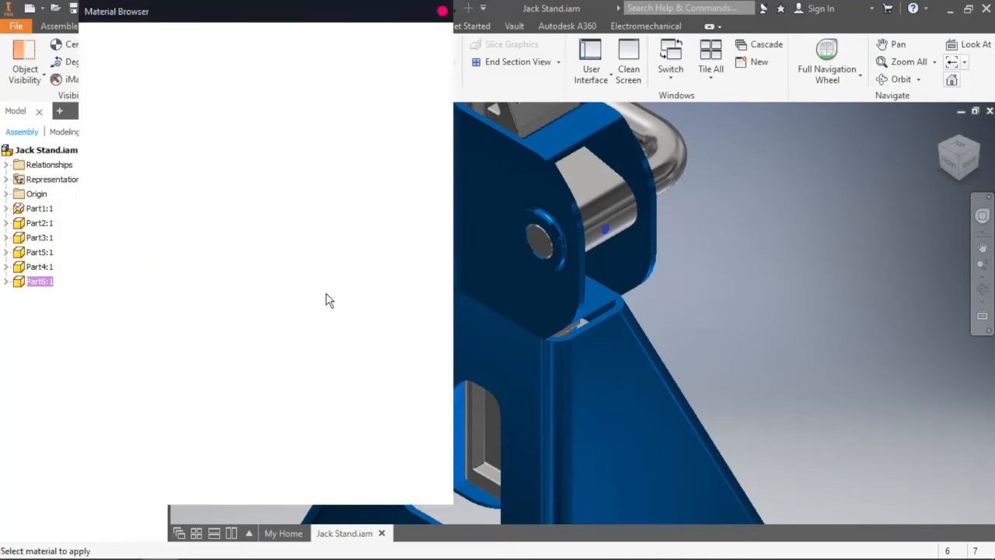
Assign the Steel, Carbon material from the Inventor Material Library to the small Part6 pin in the pawl
scroll(328, 311, down, 12)
scroll(329, 325, down, 4)
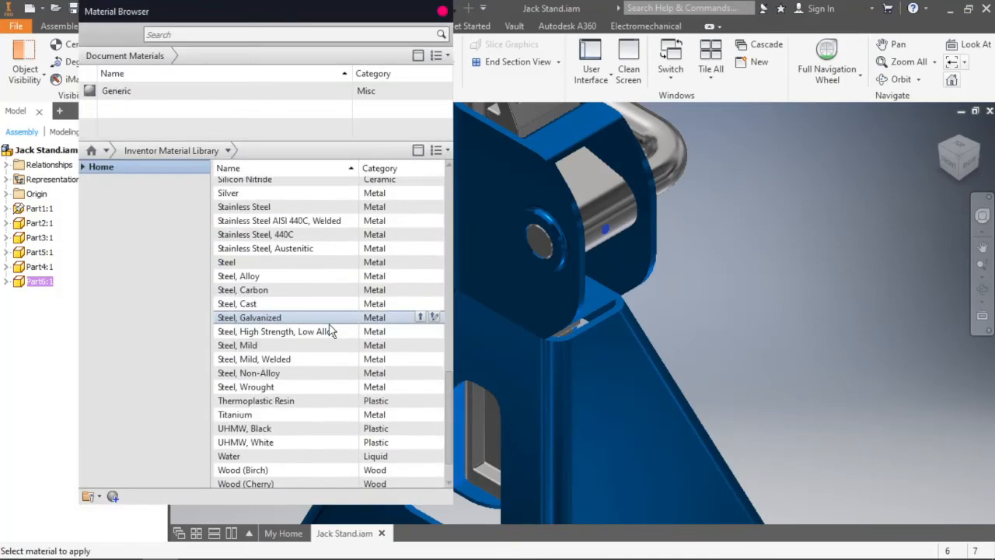
click(418, 290)
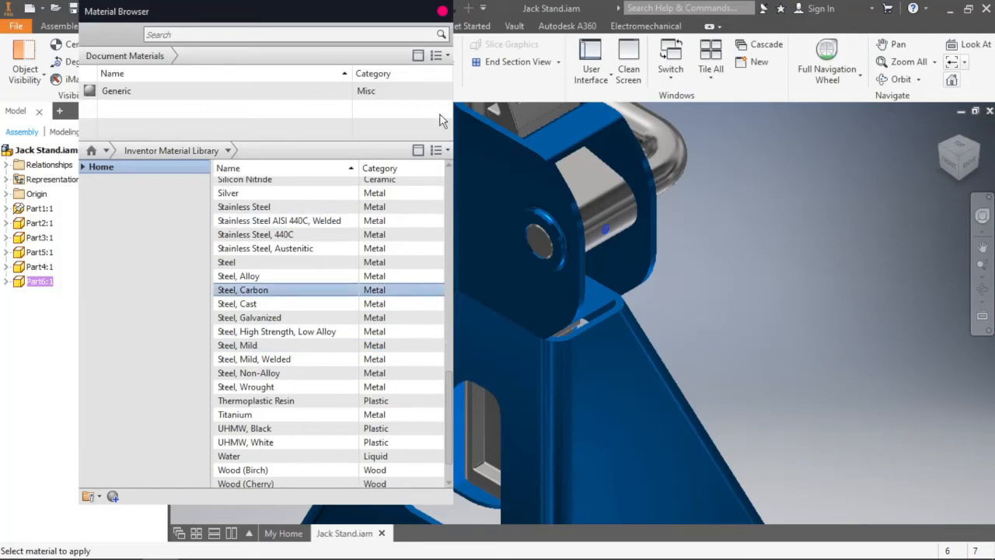
click(442, 11)
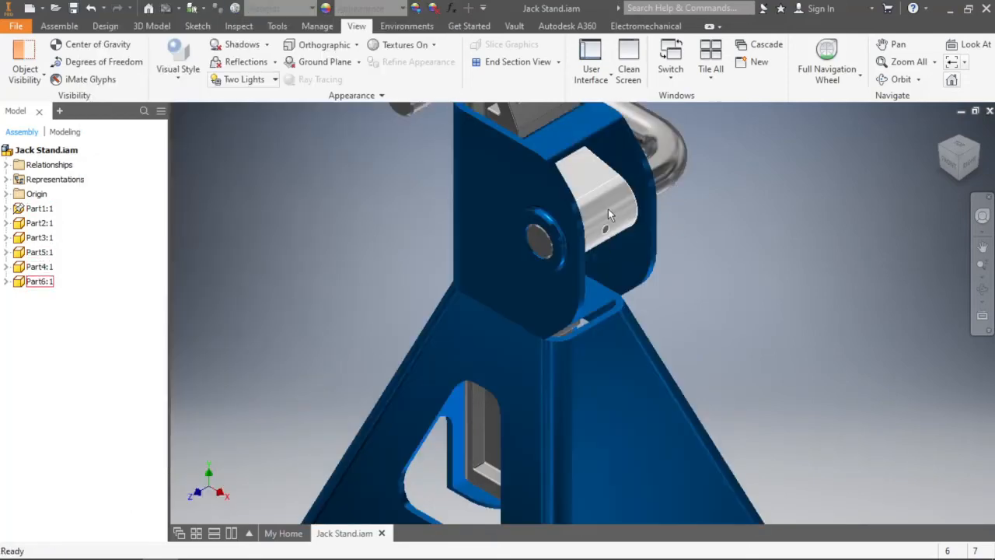
Assign the Steel, Carbon material from the Inventor Material Library to the round Part3 saddle on top of the column
scroll(541, 265, down, 5)
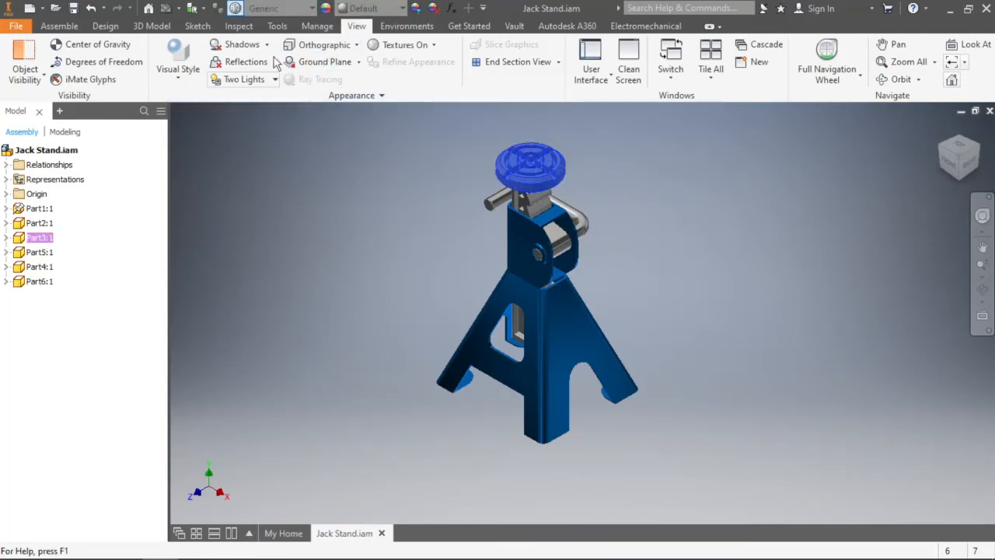
scroll(277, 357, down, 5)
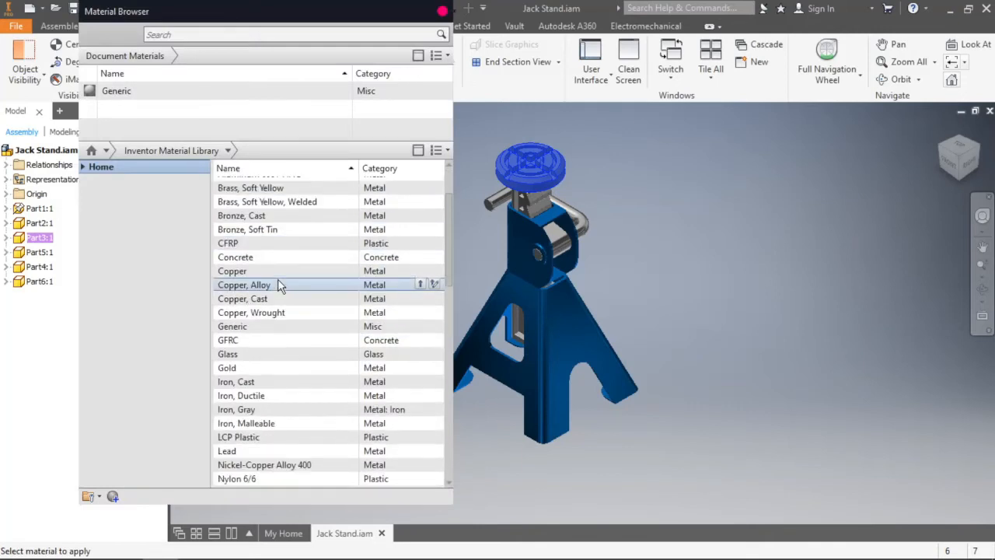
scroll(280, 286, down, 3)
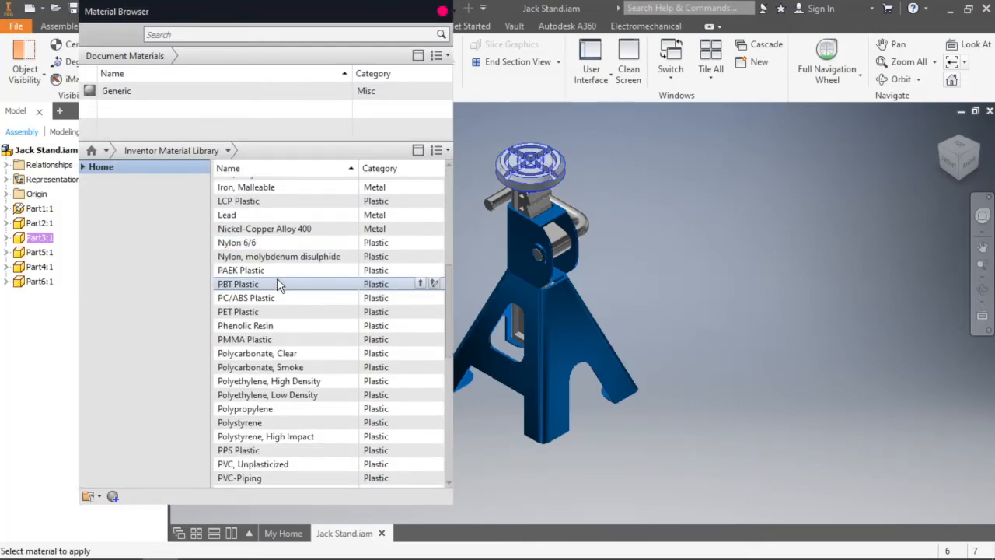
scroll(280, 285, down, 5)
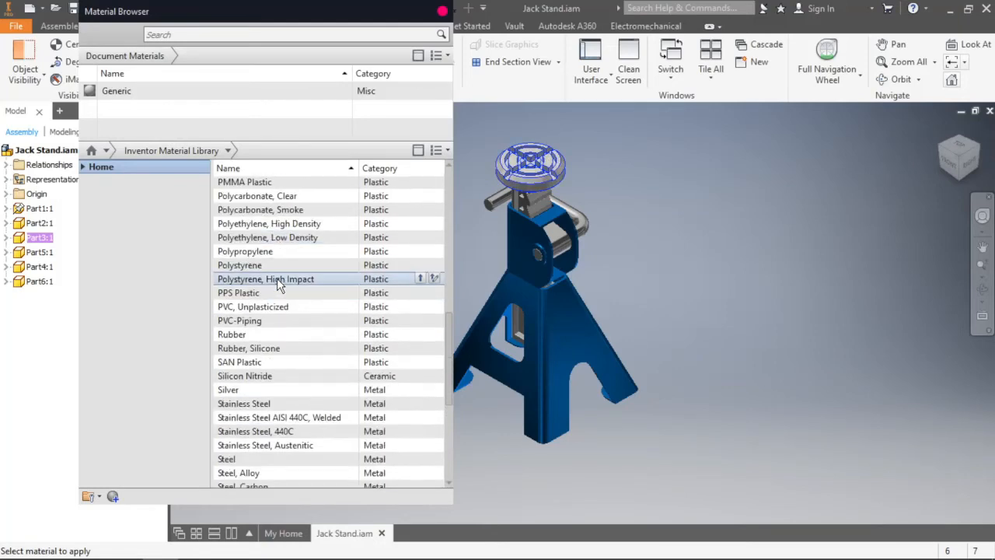
scroll(279, 285, down, 1)
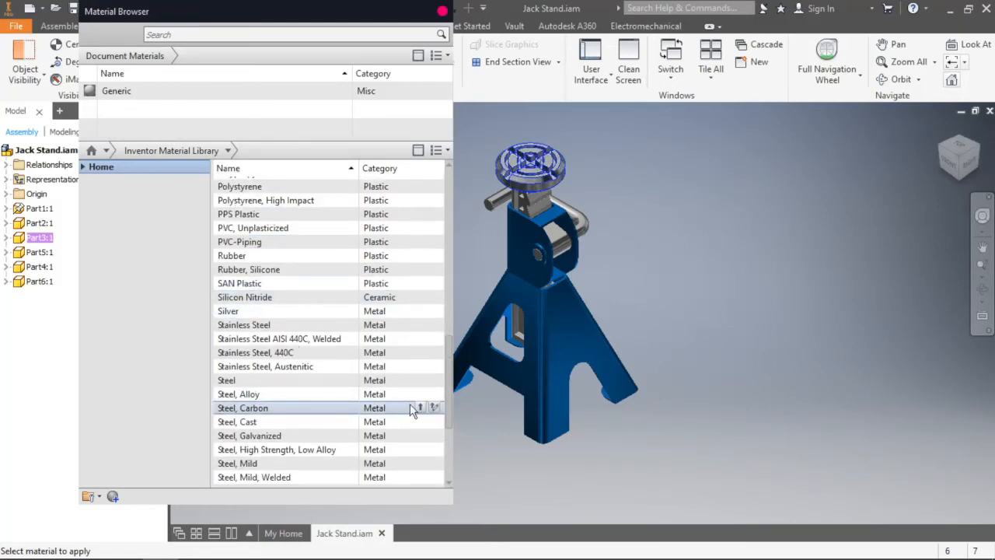
click(420, 411)
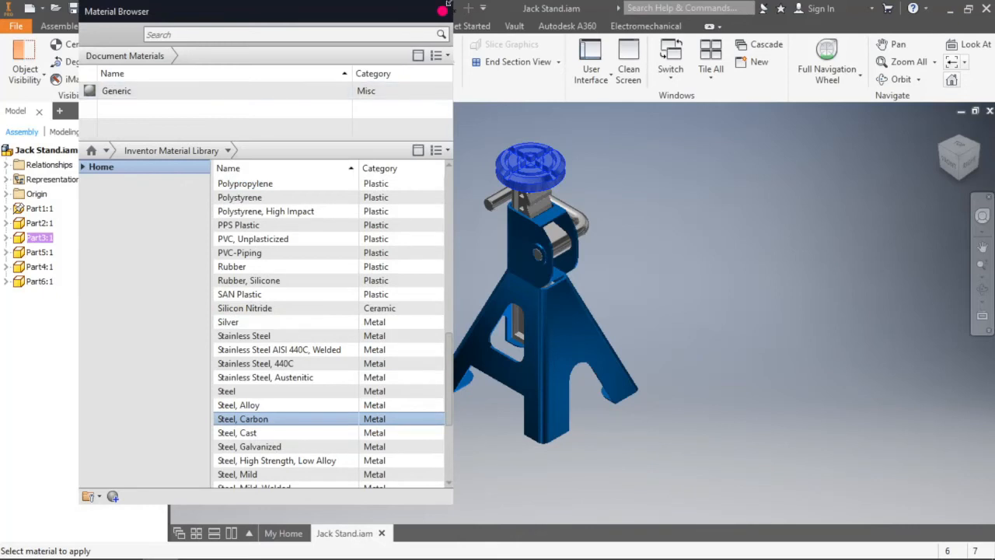
click(446, 8)
Start adjusting the Part4 handle's appearance with a blue tint of RGB 0, 136, 255
scroll(572, 164, up, 3)
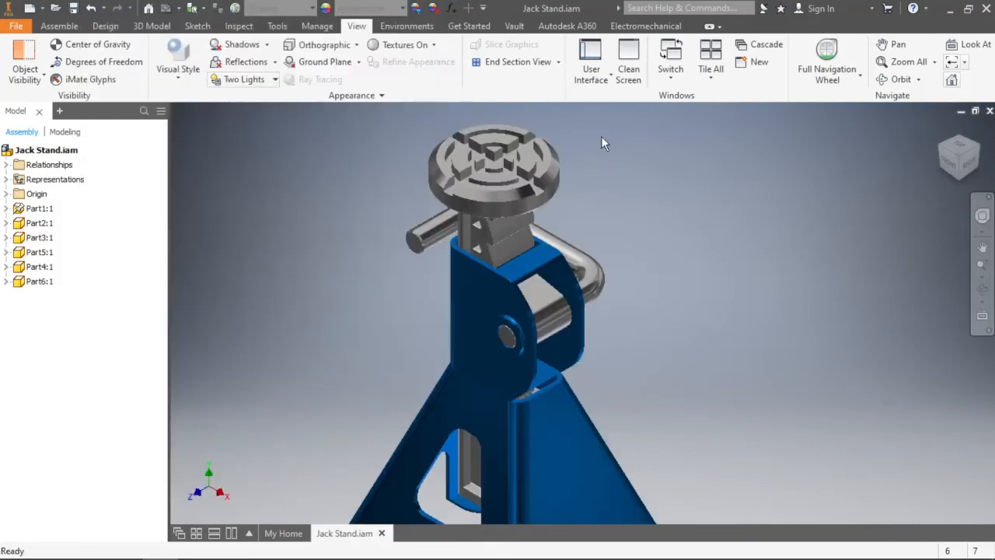
scroll(571, 173, down, 3)
scroll(577, 209, up, 4)
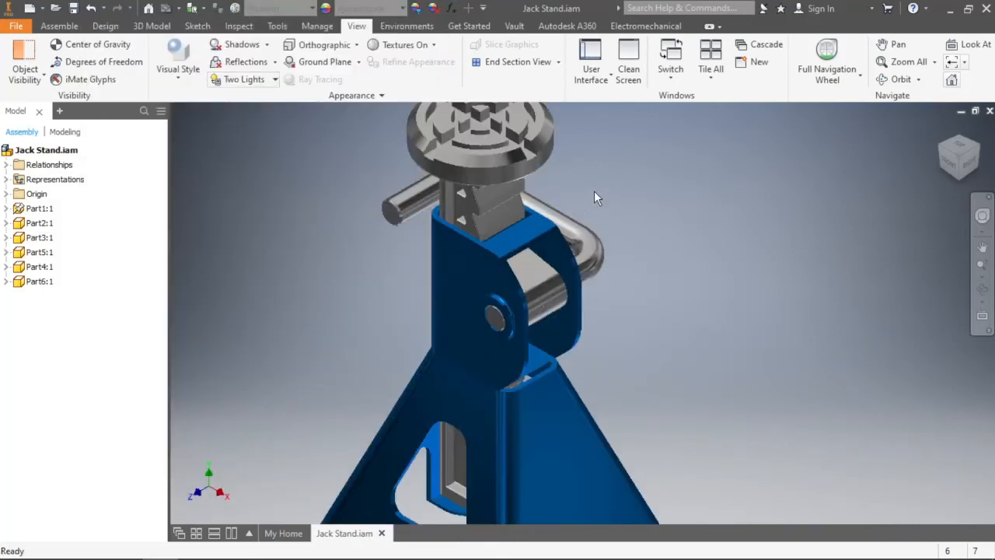
scroll(605, 200, down, 2)
click(607, 223)
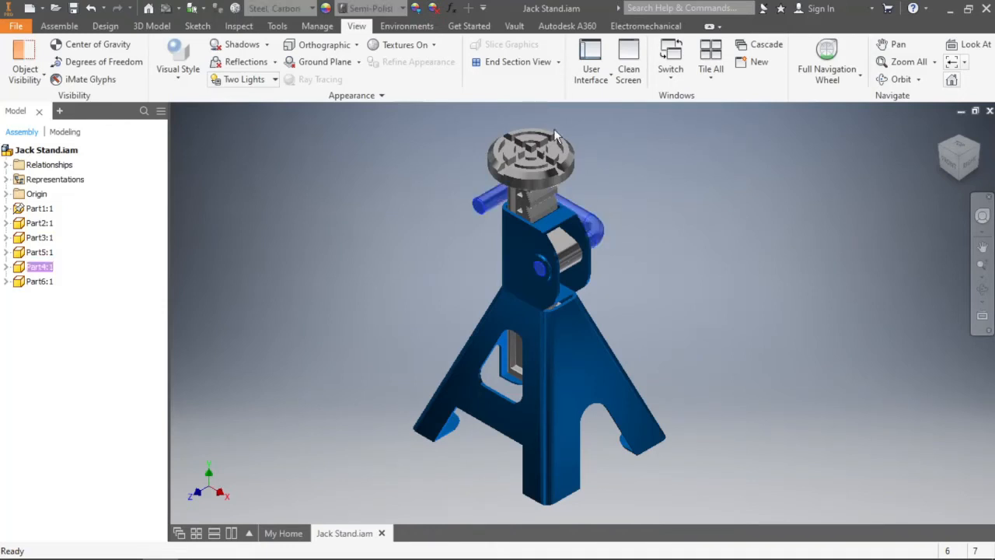
click(415, 8)
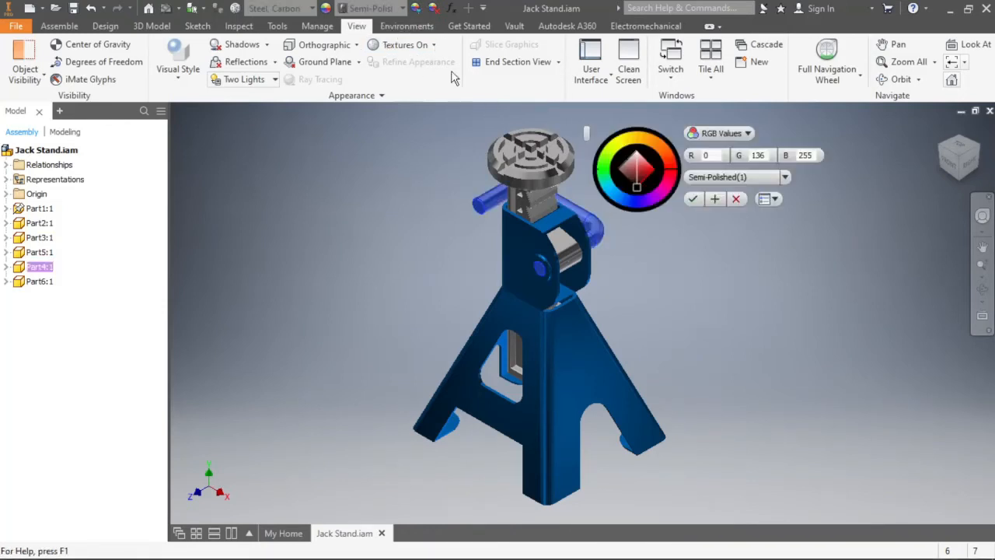
click(615, 202)
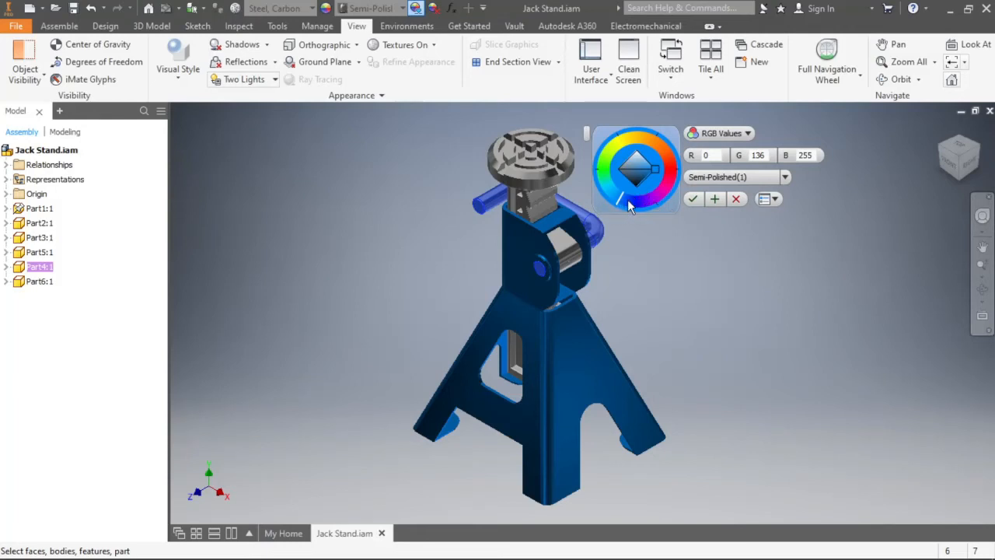
drag(628, 199, 617, 202)
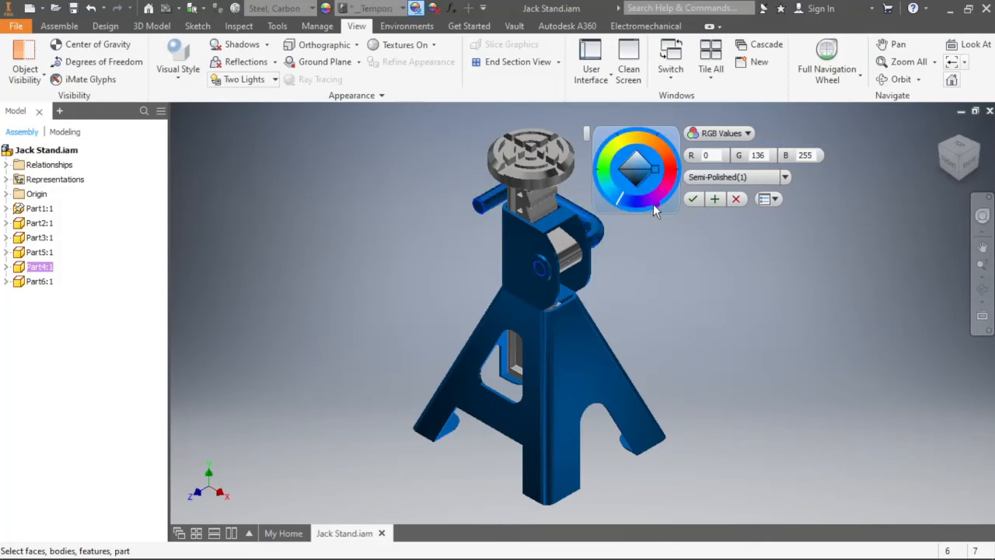
Try green and yellow tints on the Part4 handle and return to the blue tint of RGB 0, 136, 255
click(601, 171)
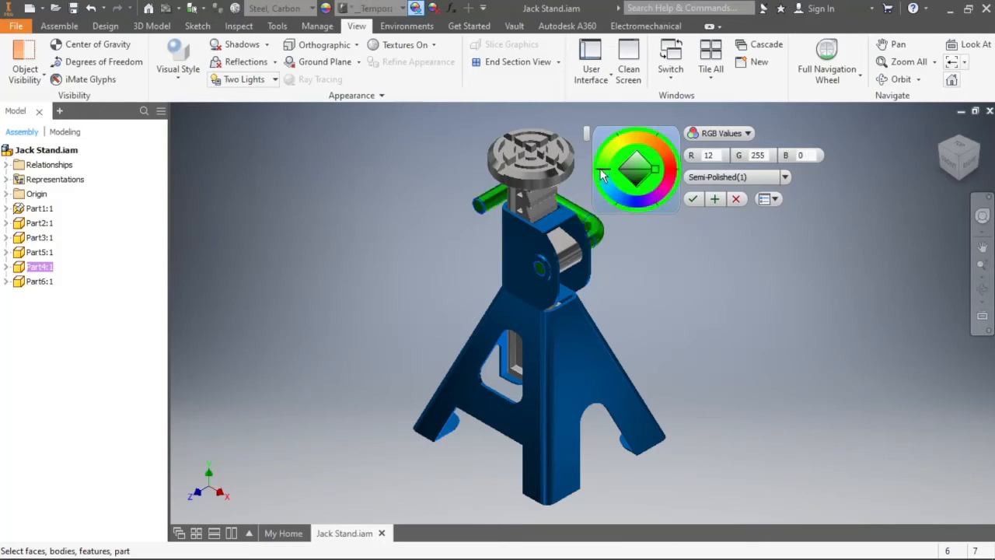
click(617, 136)
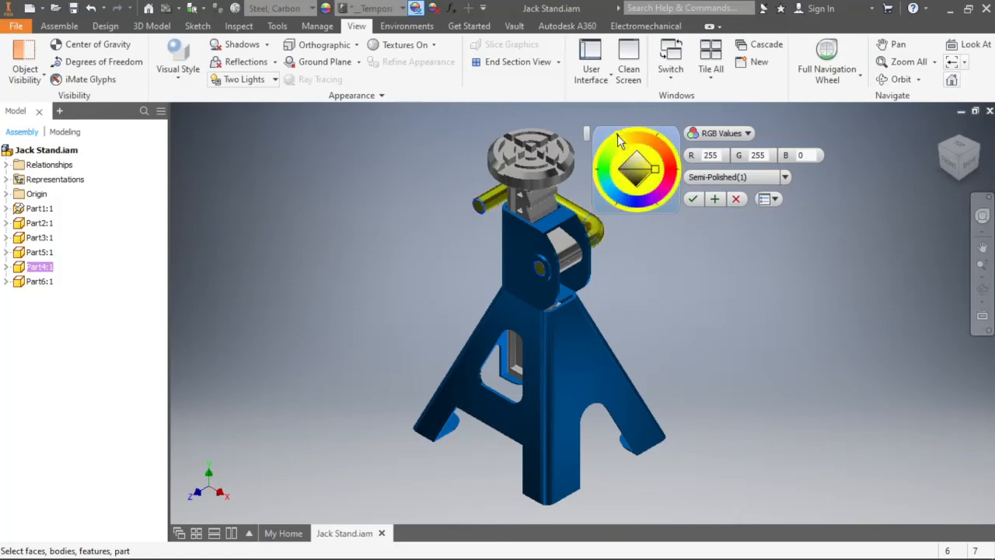
click(620, 202)
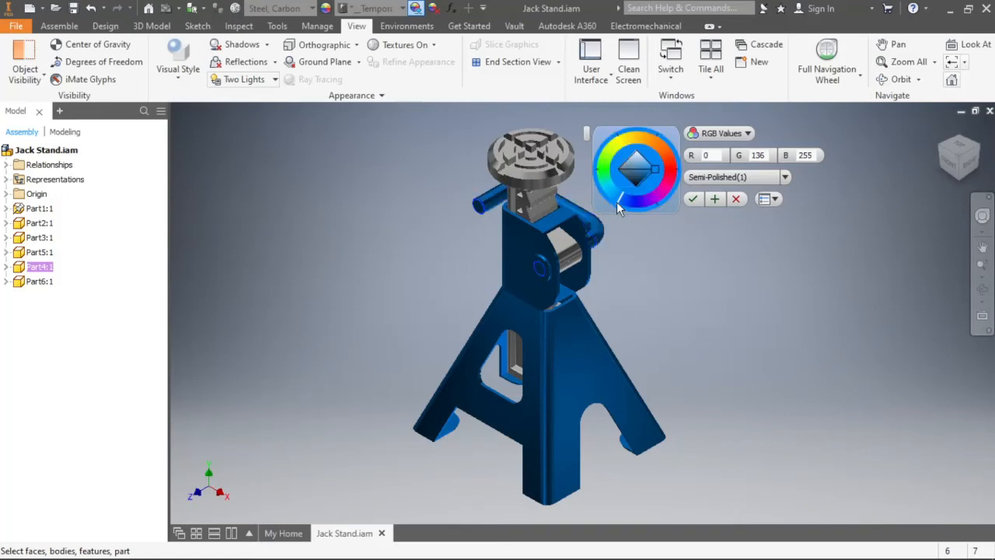
Change the Part4 handle's tint to light grey with RGB values 219, 219, 219 and apply the appearance
mouse_move(655, 172)
mouse_down()
mouse_move(625, 162)
mouse_move(598, 170)
mouse_move(605, 140)
mouse_up()
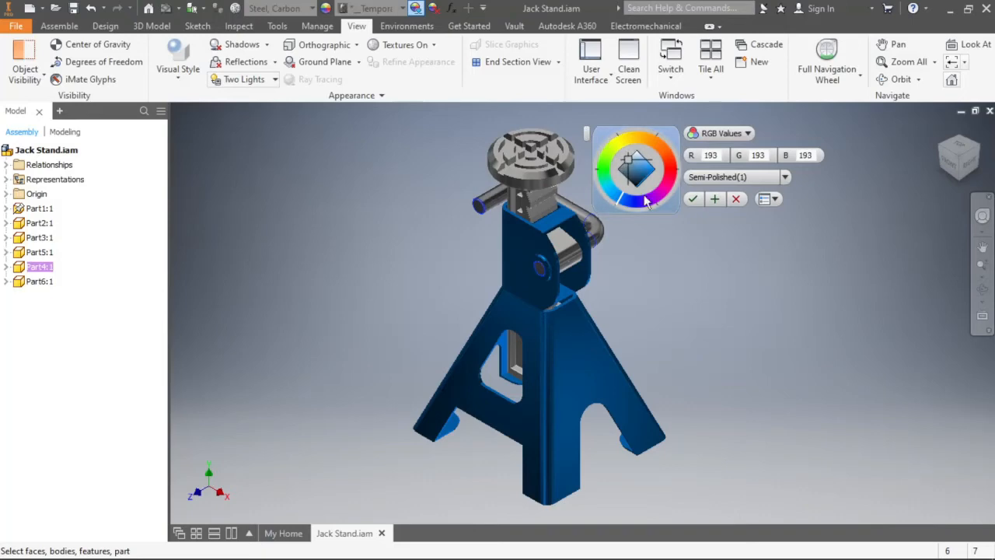
click(968, 140)
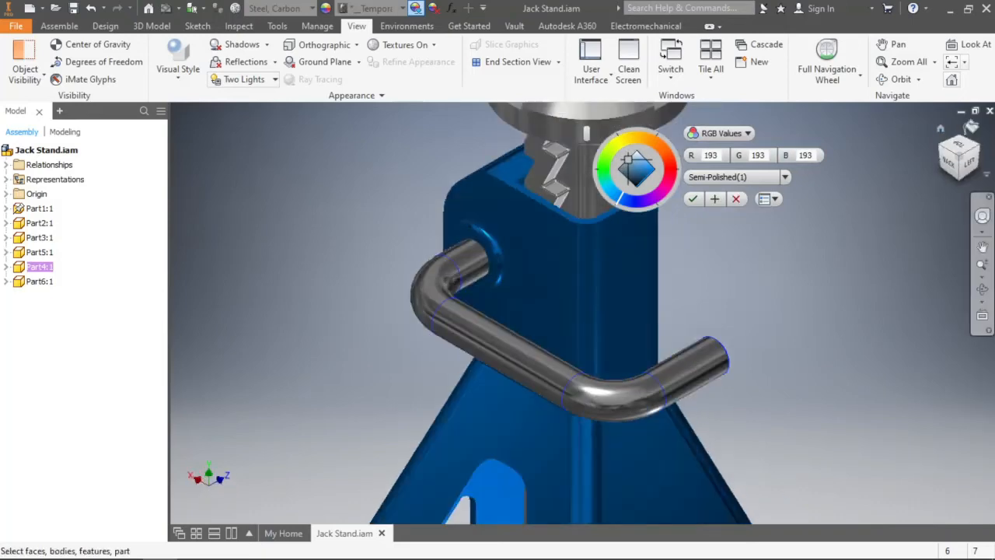
scroll(614, 297, up, 5)
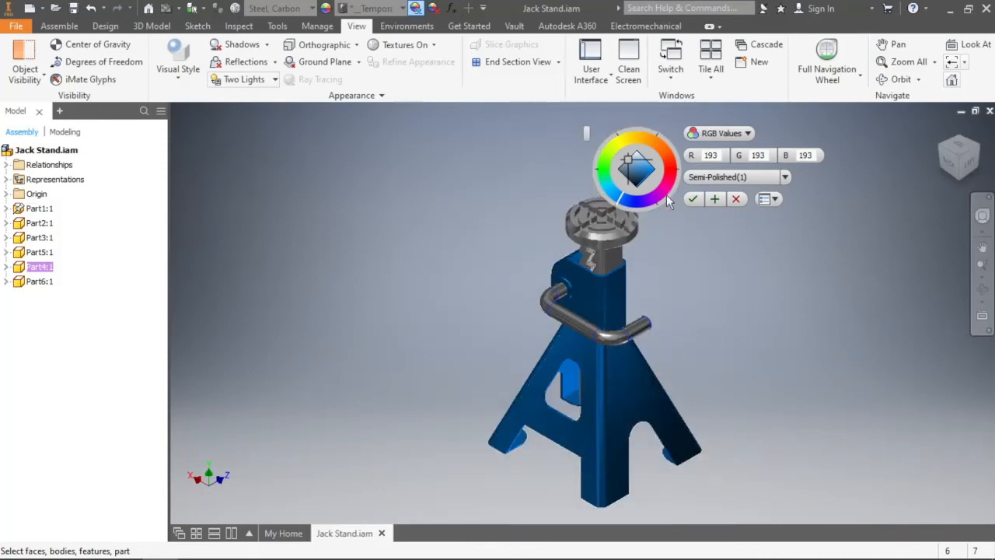
mouse_move(628, 163)
mouse_down()
mouse_move(641, 144)
mouse_move(652, 171)
mouse_move(627, 198)
mouse_move(607, 193)
mouse_move(603, 146)
mouse_move(628, 140)
mouse_up()
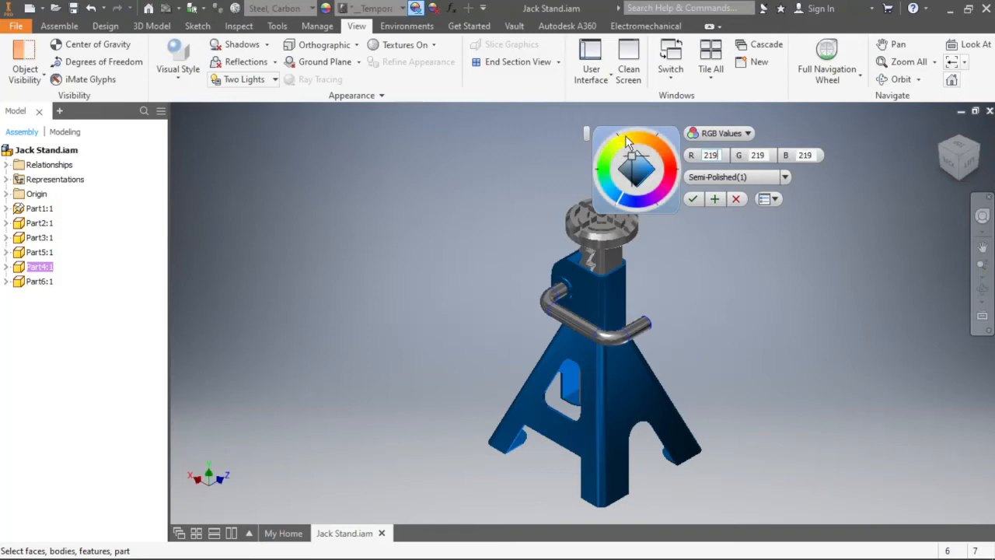
click(692, 199)
Tint the Part2 column's appearance yellow with RGB values 255, 255, 0 and apply it
click(612, 262)
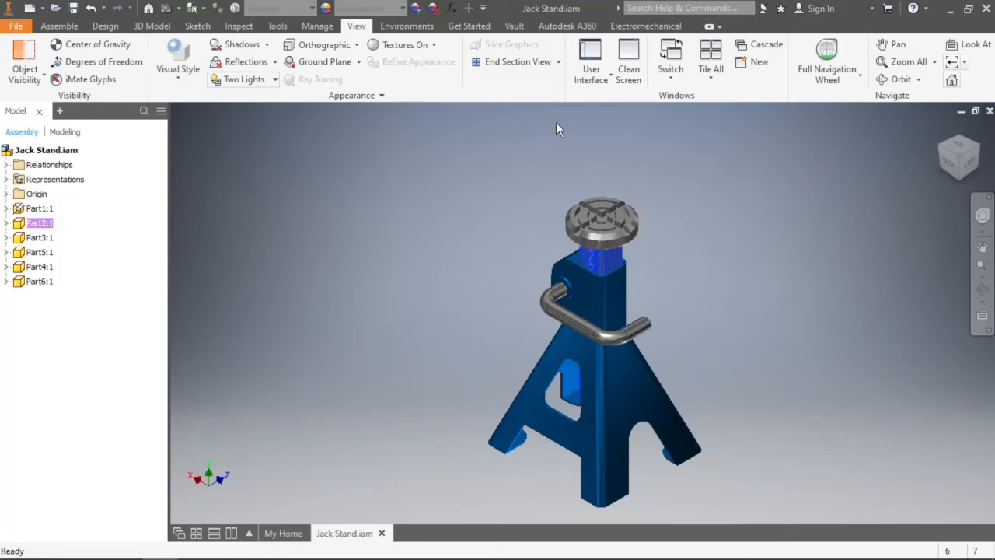
click(418, 8)
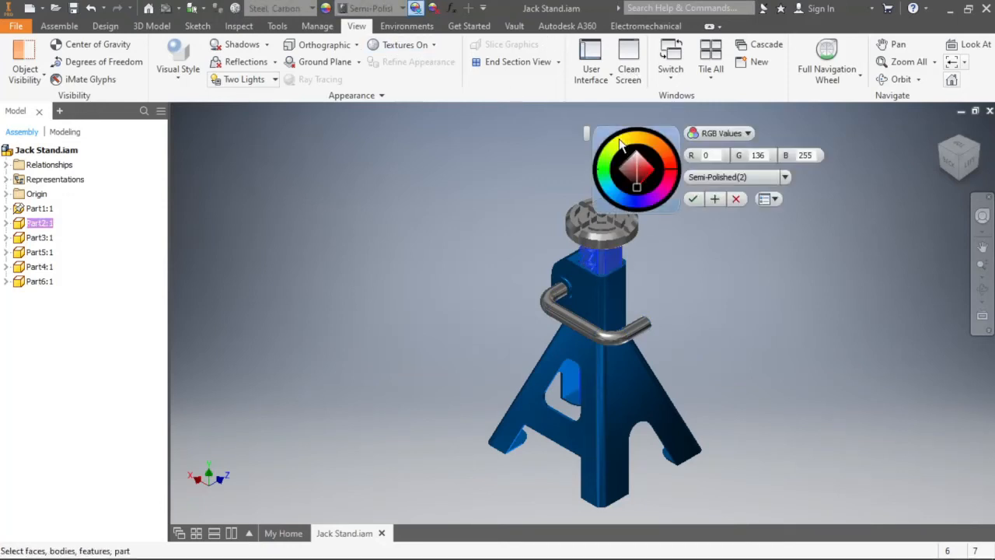
click(618, 136)
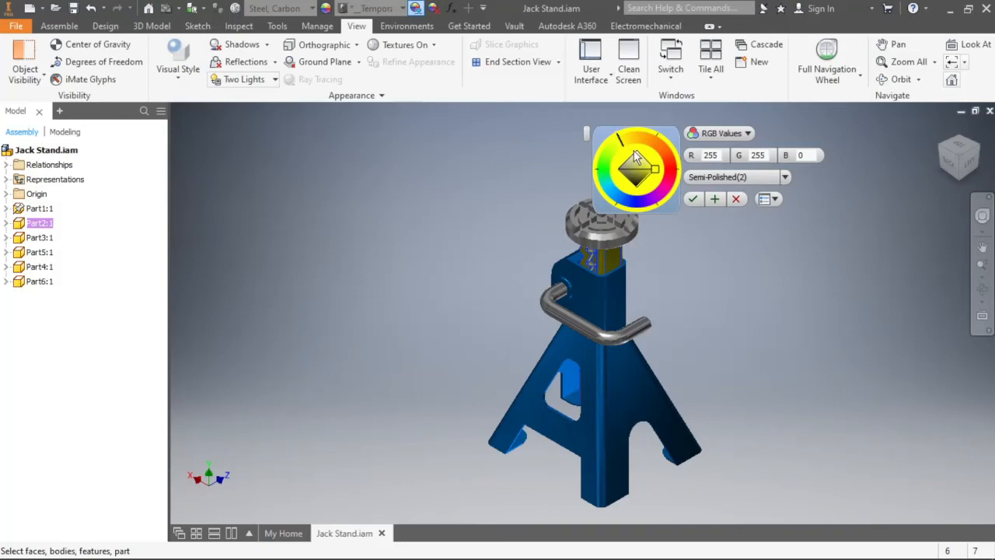
click(941, 146)
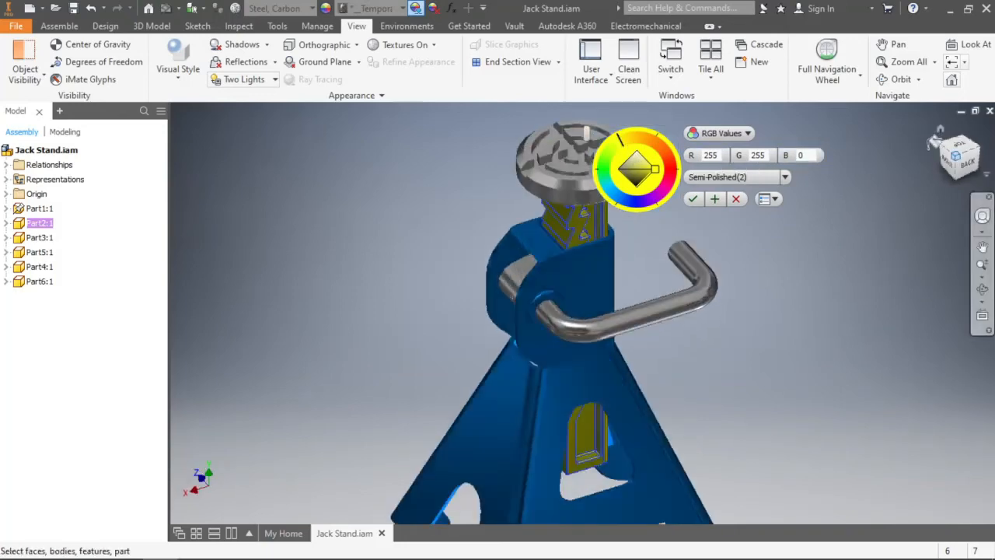
scroll(488, 233, down, 3)
scroll(487, 233, up, 4)
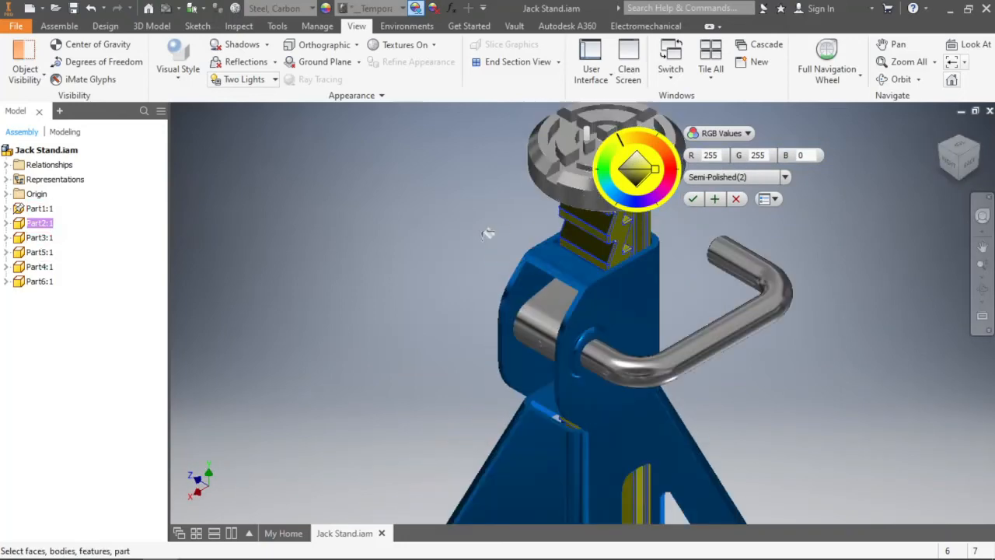
scroll(488, 234, down, 3)
scroll(571, 246, up, 3)
scroll(571, 247, down, 3)
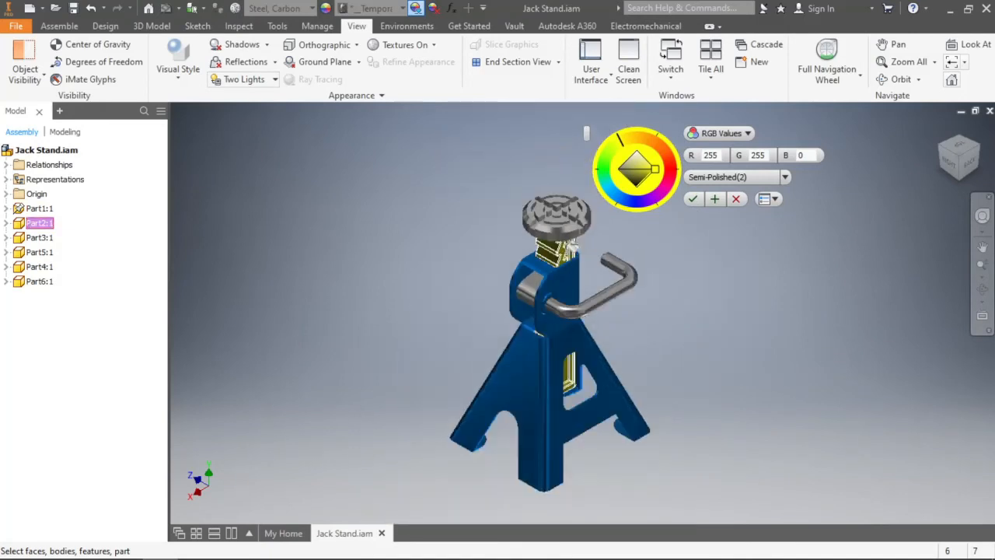
mouse_move(654, 169)
mouse_down()
mouse_move(658, 195)
mouse_move(656, 170)
mouse_up()
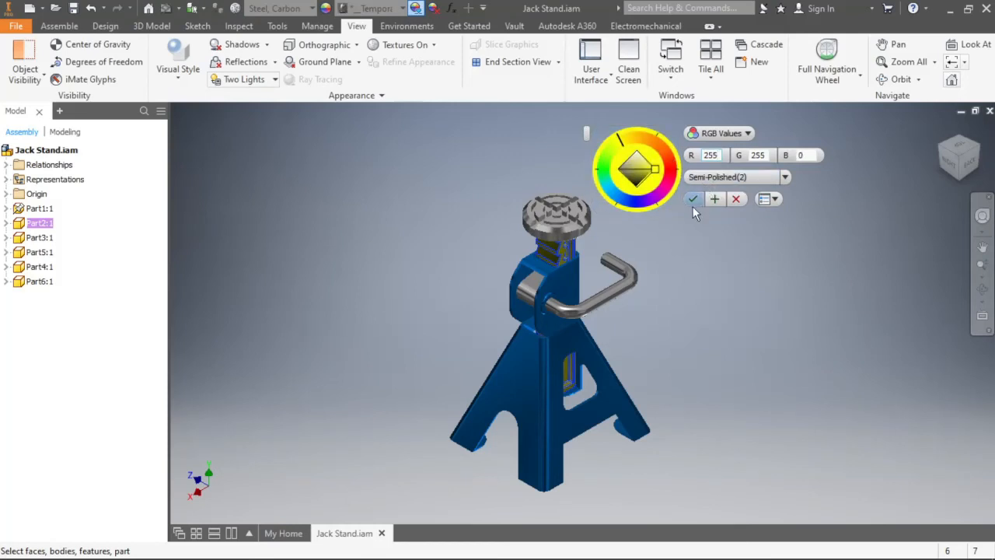
click(692, 200)
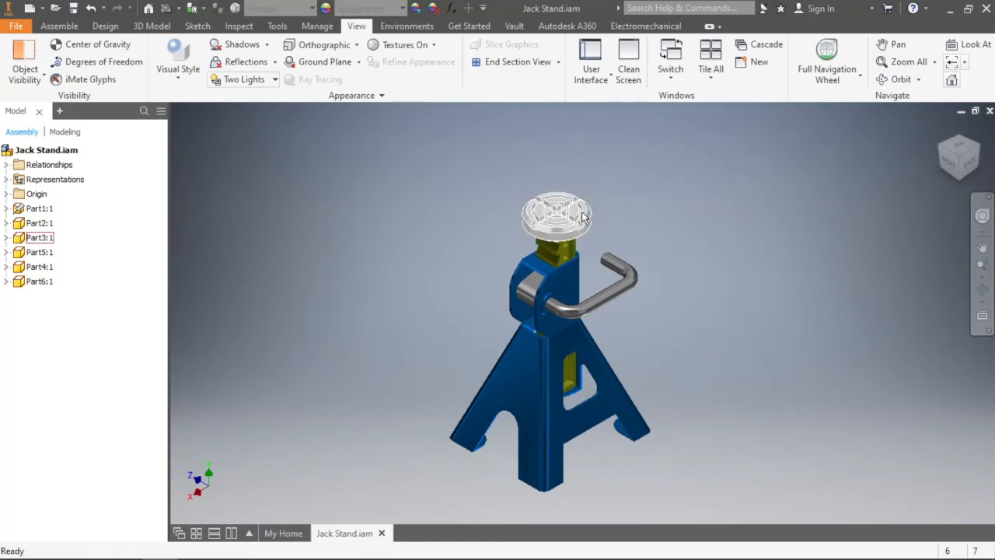
Examine the coloured jack stand from all sides, checking the saddle, column, handle and base
click(584, 218)
click(685, 189)
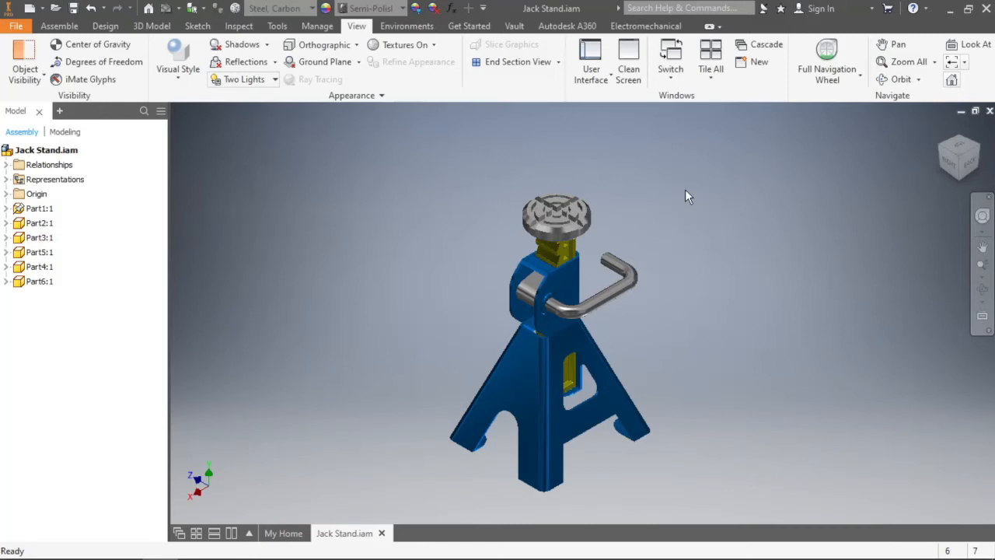
scroll(653, 241, up, 3)
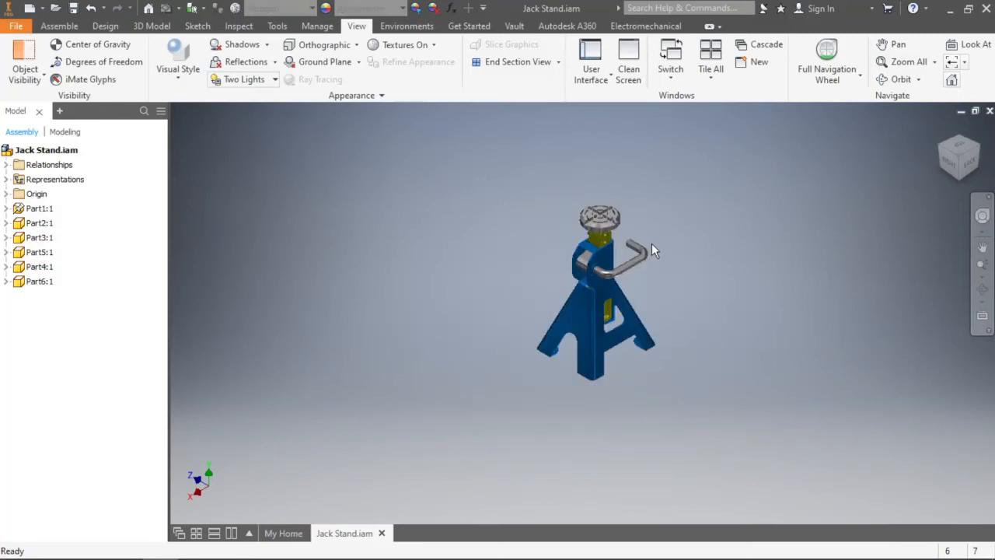
scroll(652, 243, down, 3)
click(960, 167)
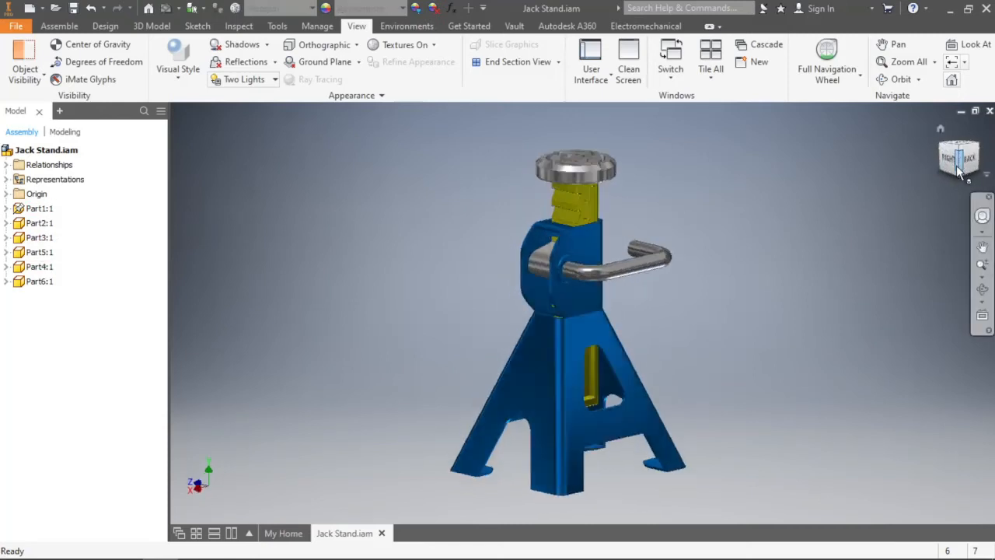
click(944, 159)
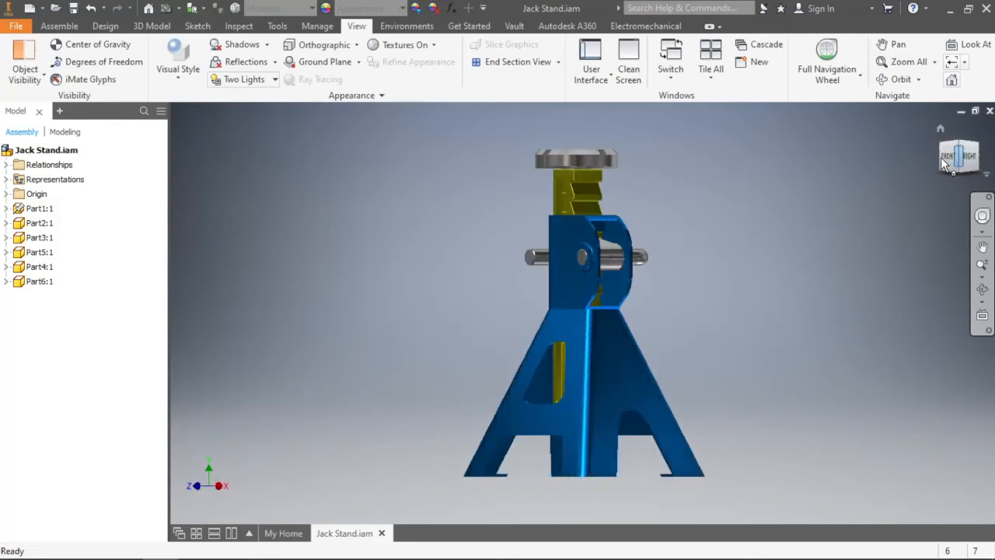
click(943, 159)
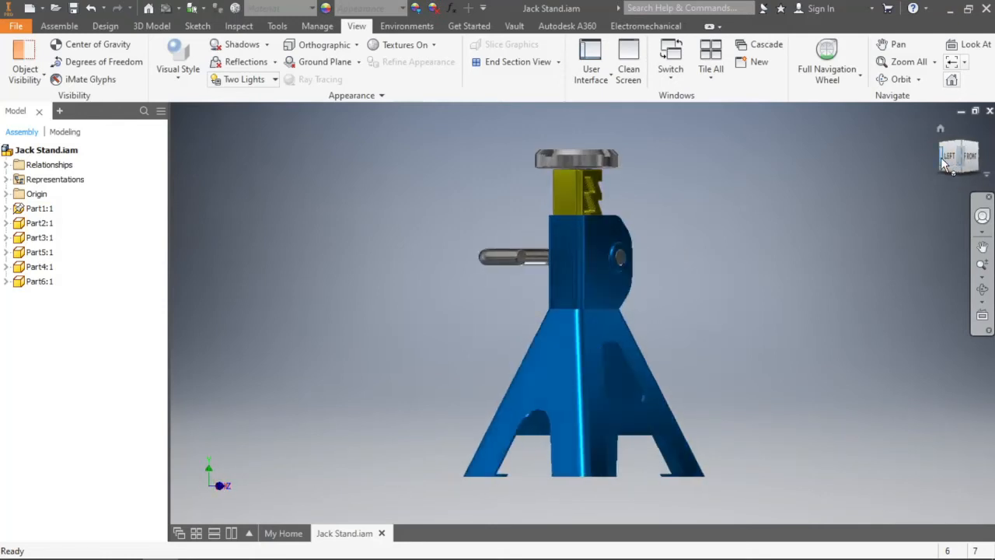
click(943, 160)
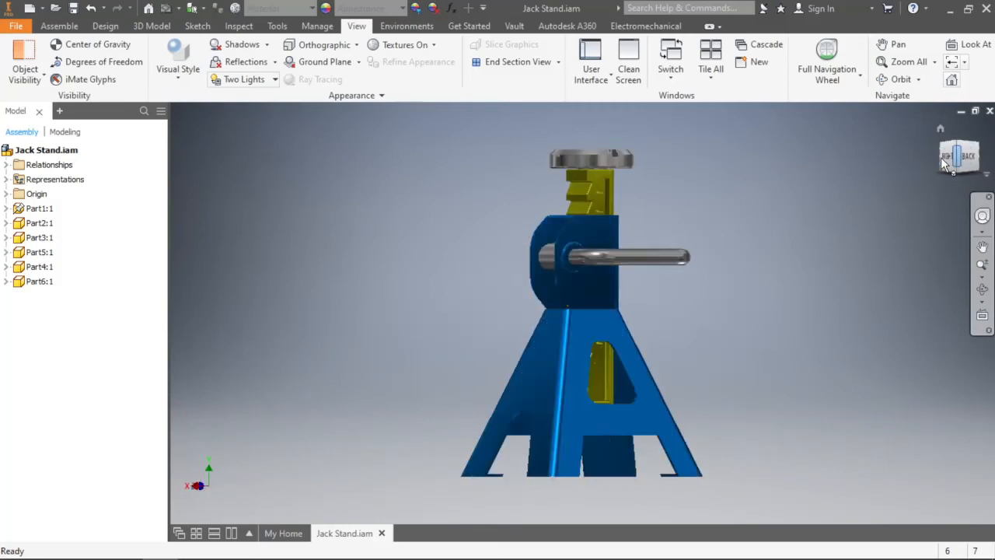
click(950, 162)
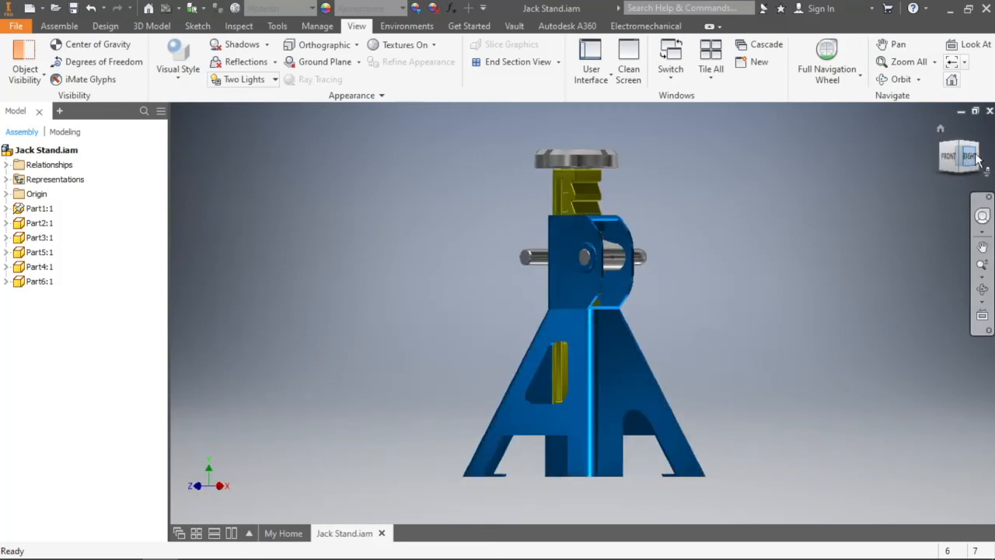
click(961, 159)
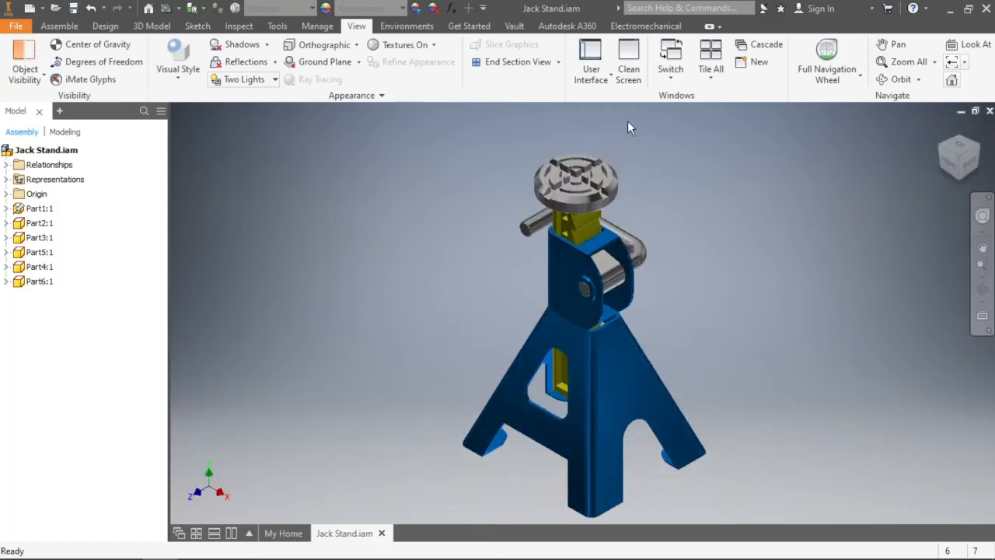
Switch the view to Perspective projection and the visual style to Realistic
click(320, 45)
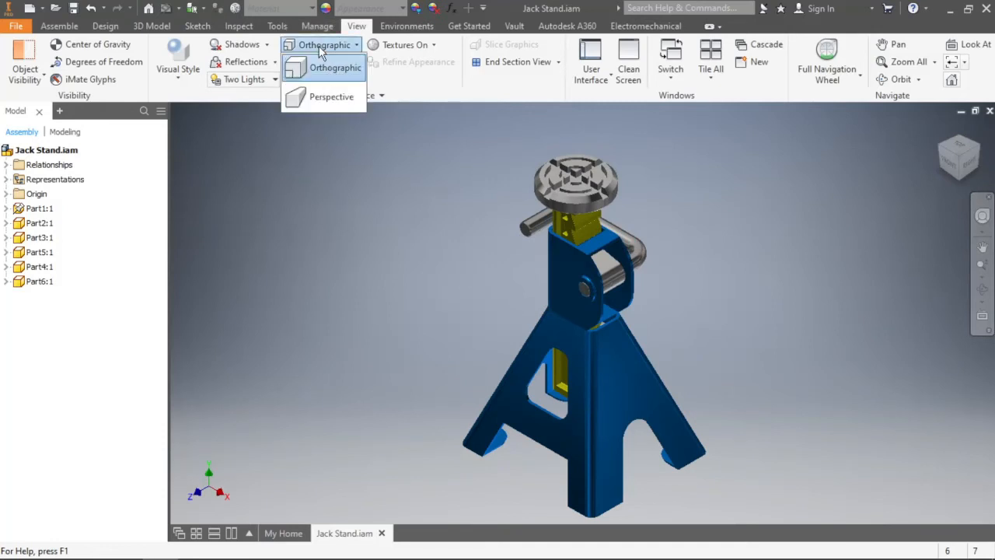
click(329, 97)
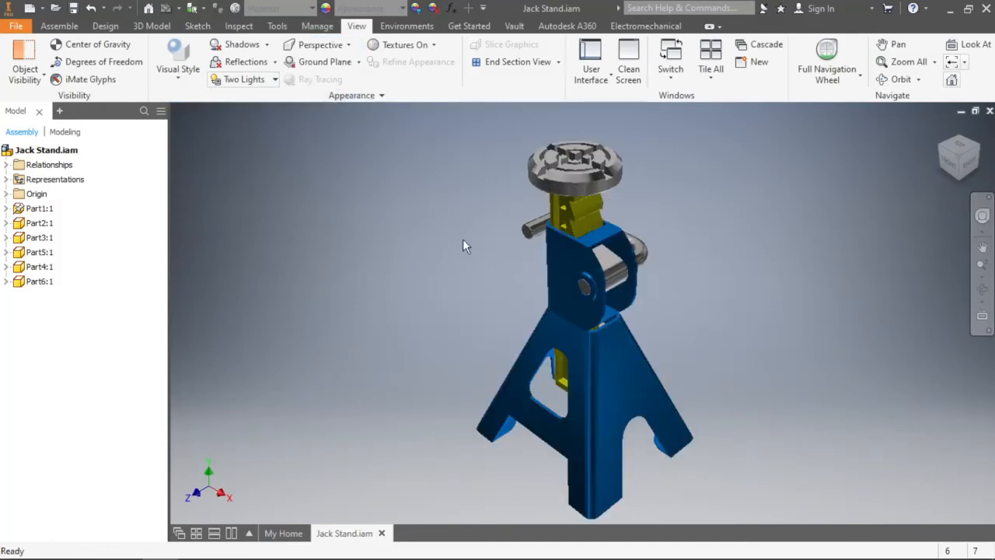
click(178, 67)
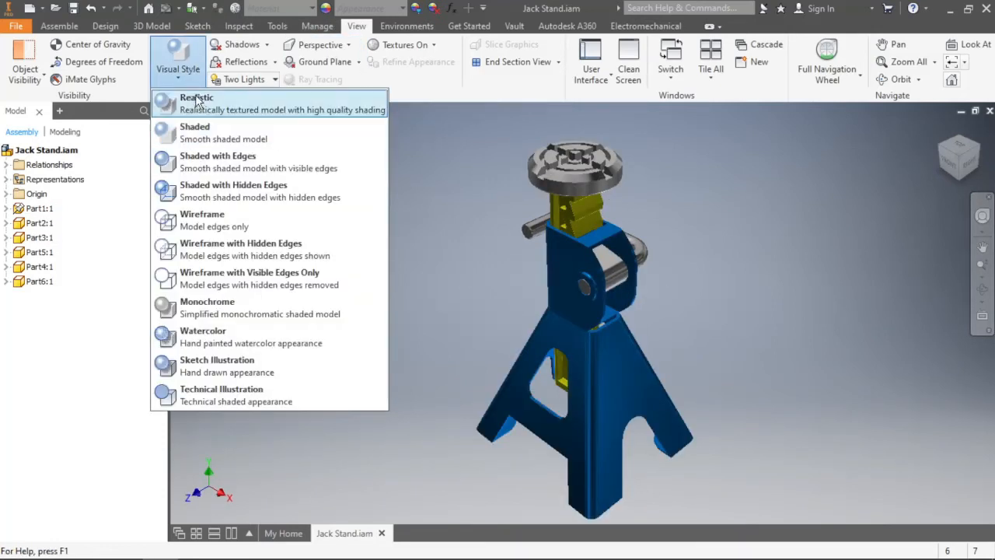
click(197, 101)
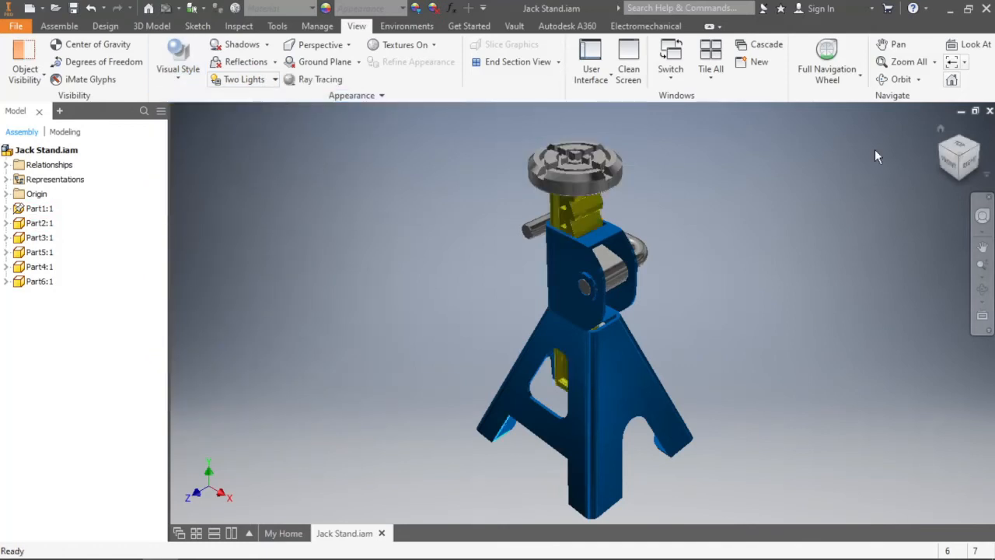
Inspect the realistic perspective rendering of the jack stand around its front, left, back and right sides
click(962, 176)
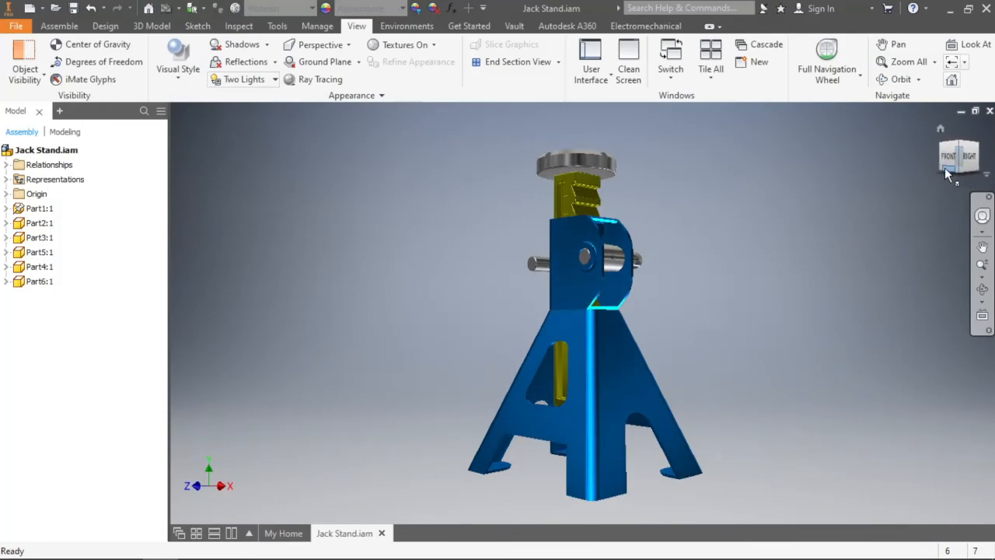
click(941, 160)
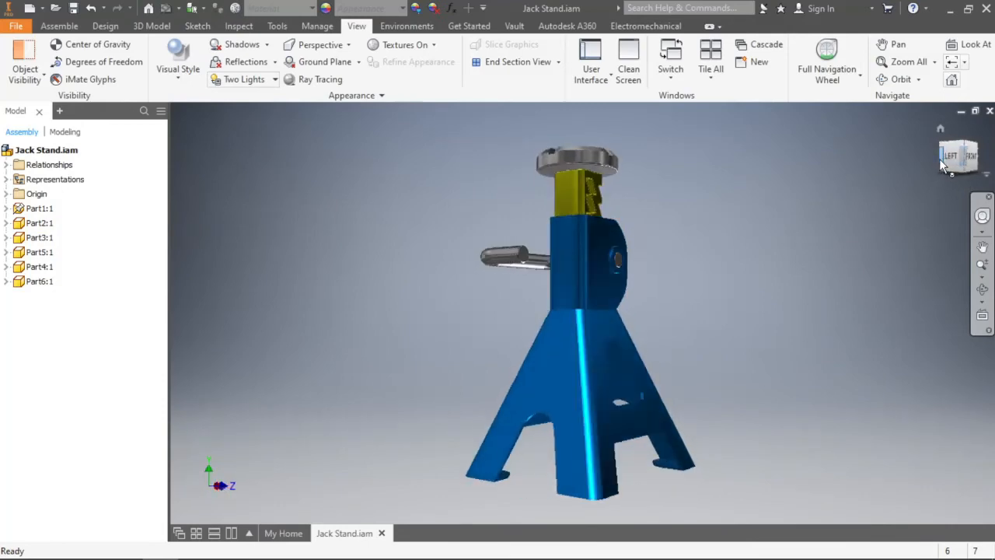
click(939, 159)
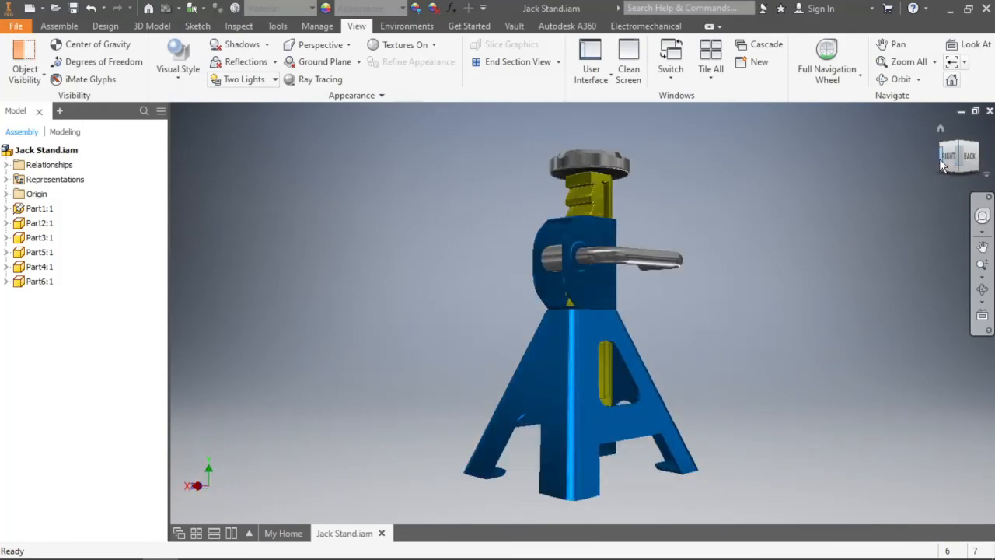
click(939, 159)
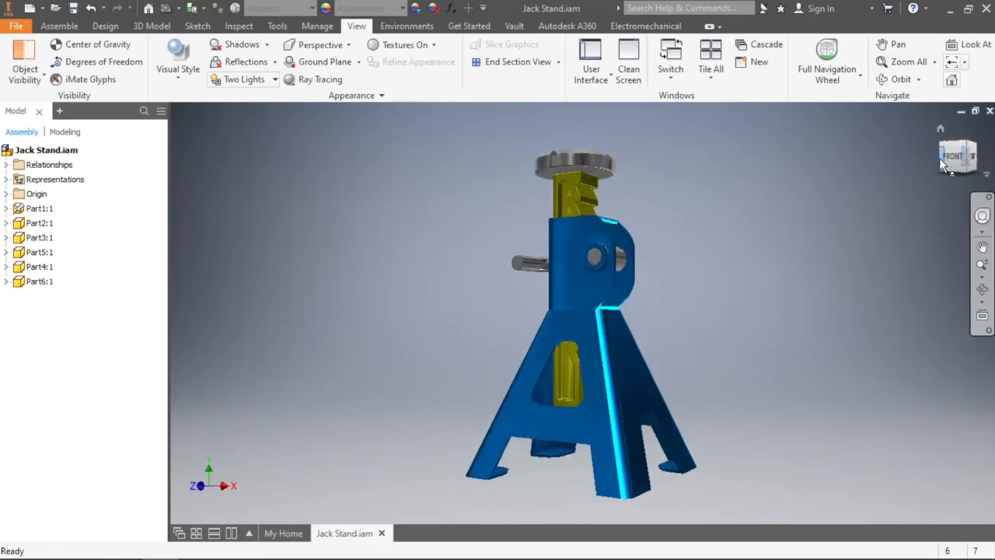
click(939, 159)
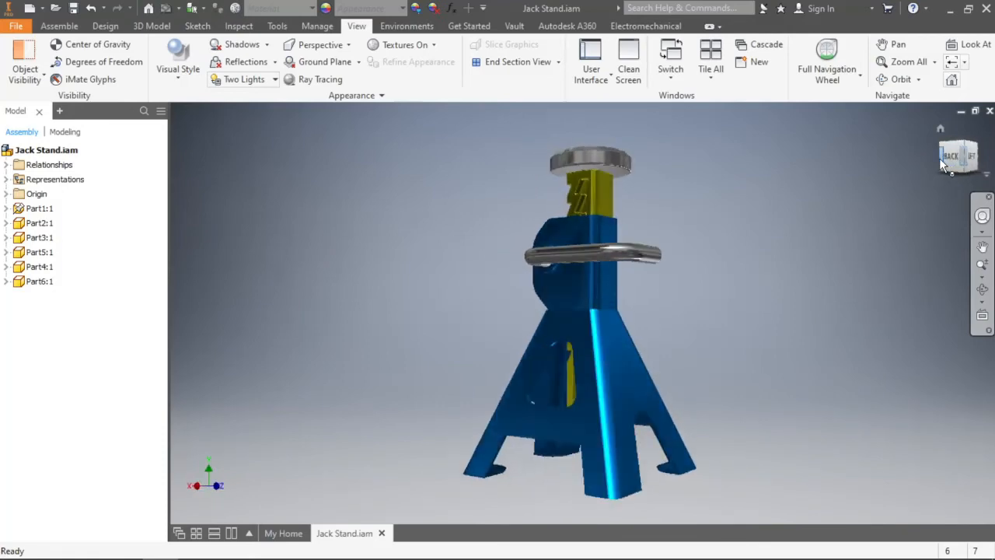
click(939, 159)
click(939, 159)
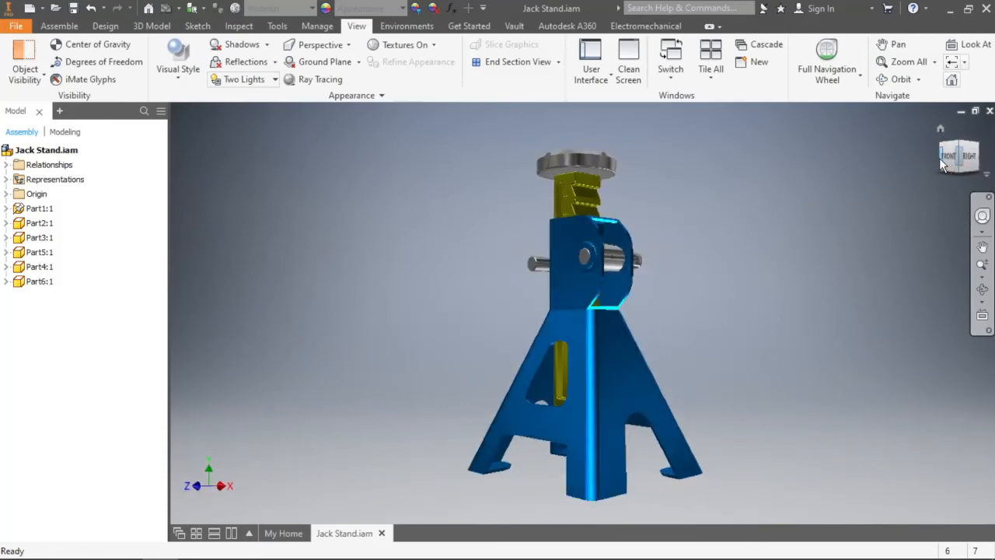
click(939, 159)
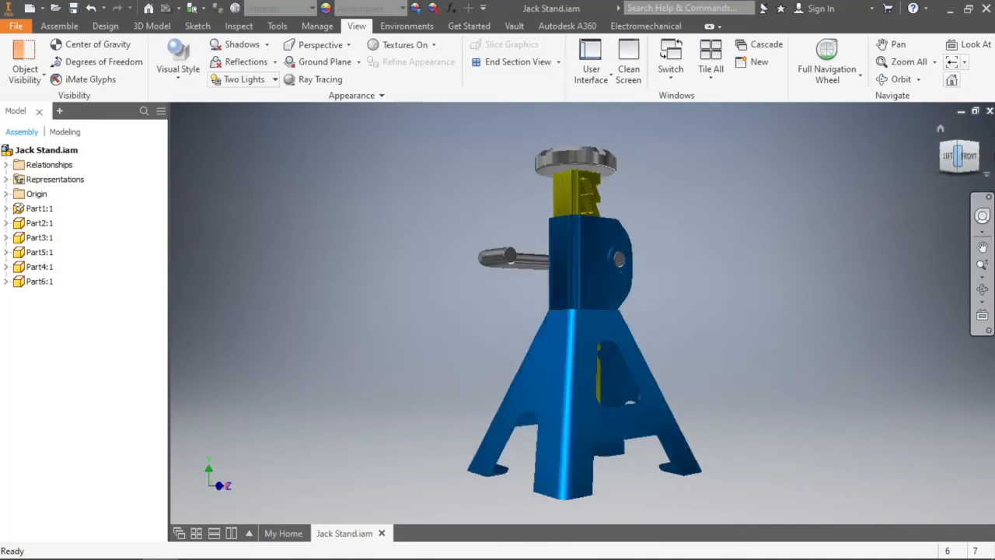
click(978, 153)
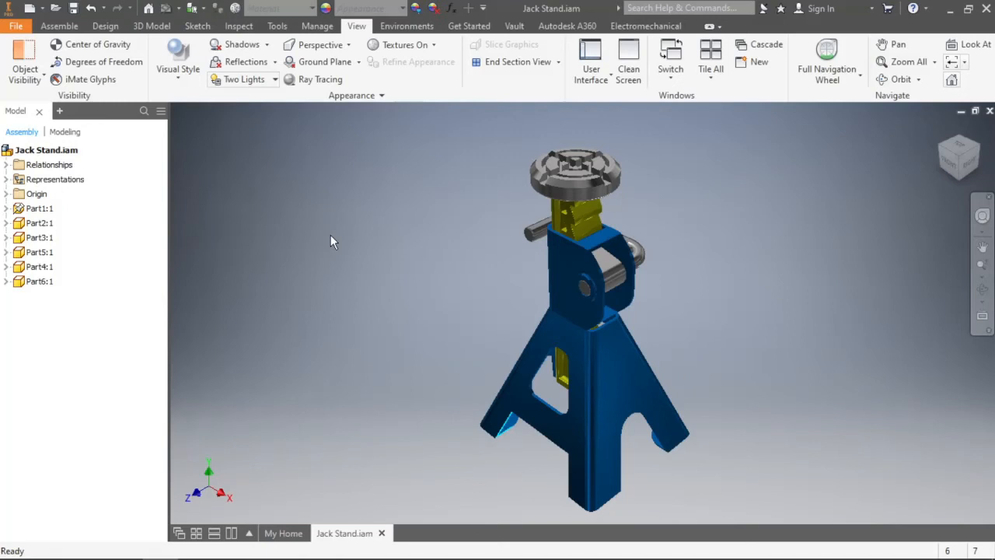
Save the Jack Stand.iam assembly together with its changed part files
click(73, 7)
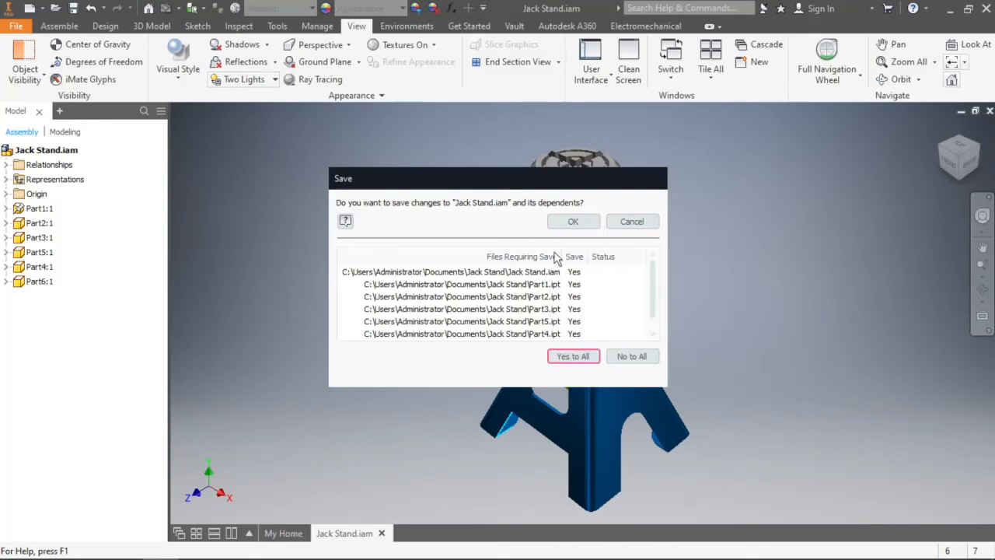
click(557, 225)
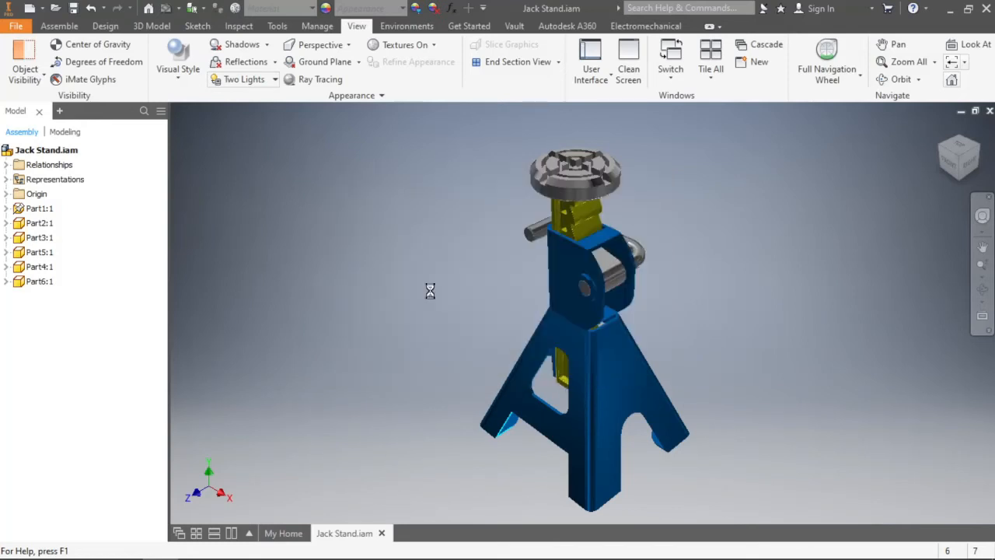
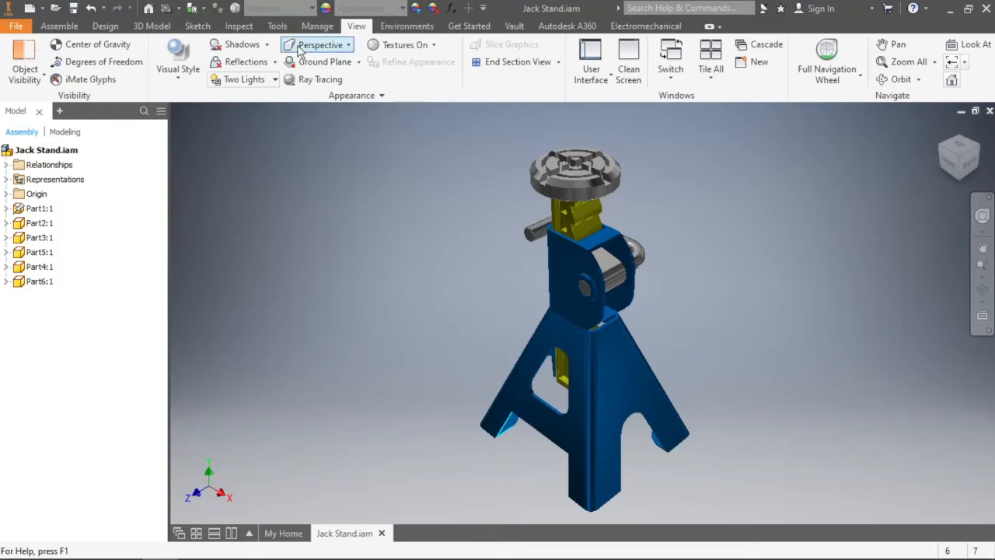
Show the ground plane beneath the jack stand, open its settings and leave the plane colour at grey
click(324, 61)
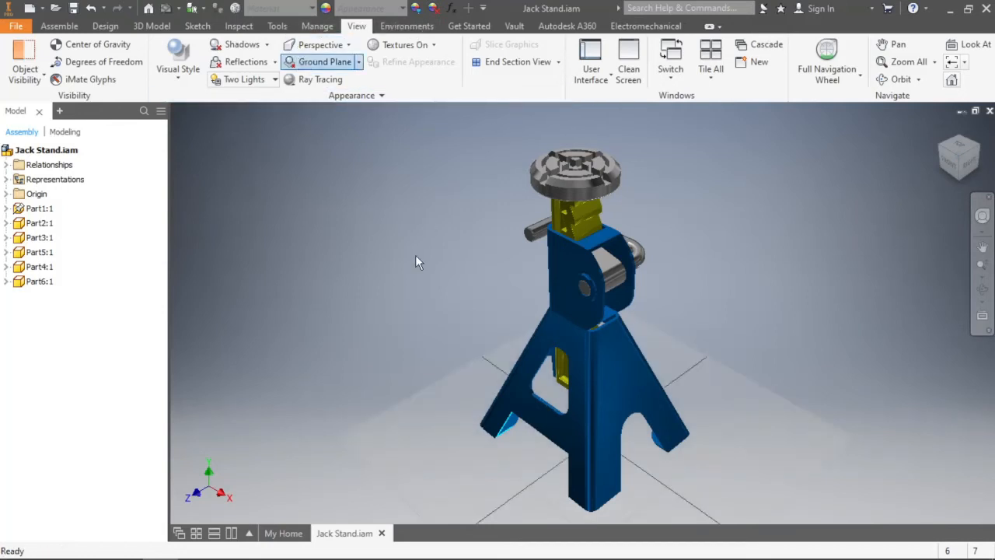
click(359, 61)
click(333, 100)
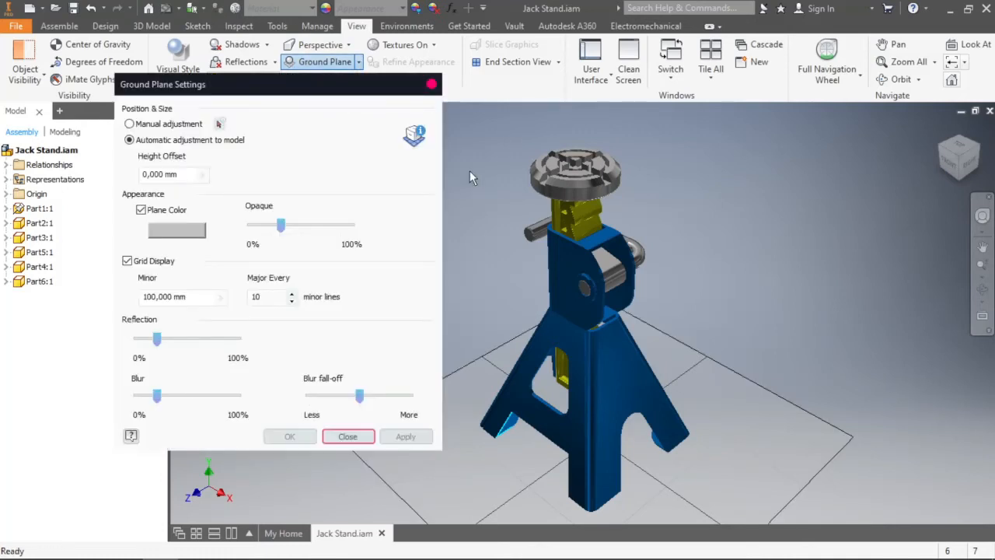
scroll(657, 208, down, 3)
click(180, 227)
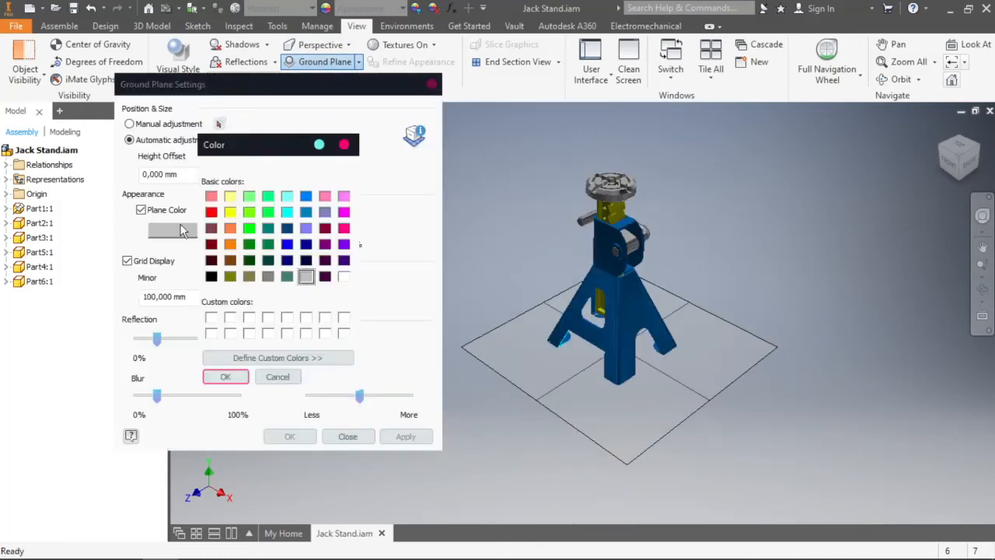
click(343, 145)
Turn off the ground plane's grid display and lower its opacity to about 20%
click(165, 263)
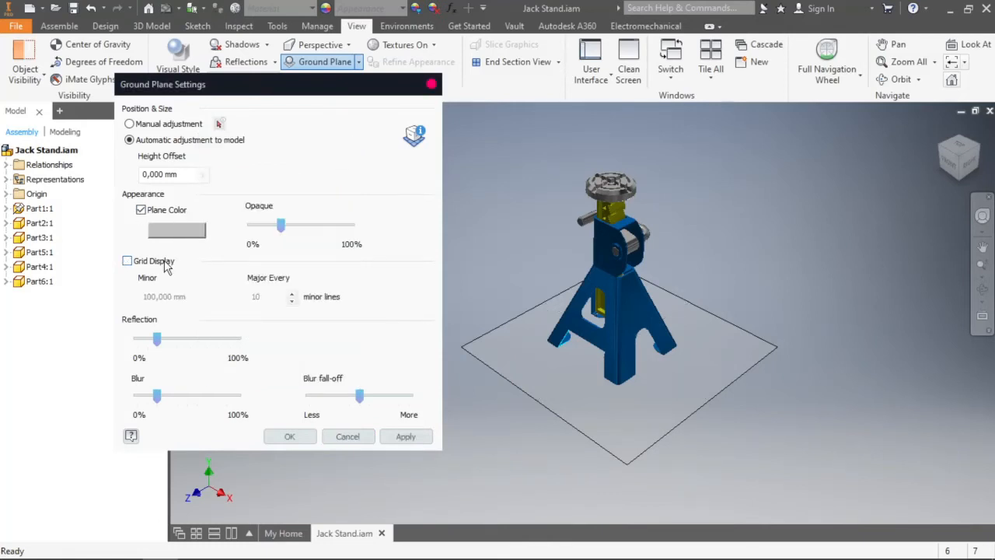
click(159, 269)
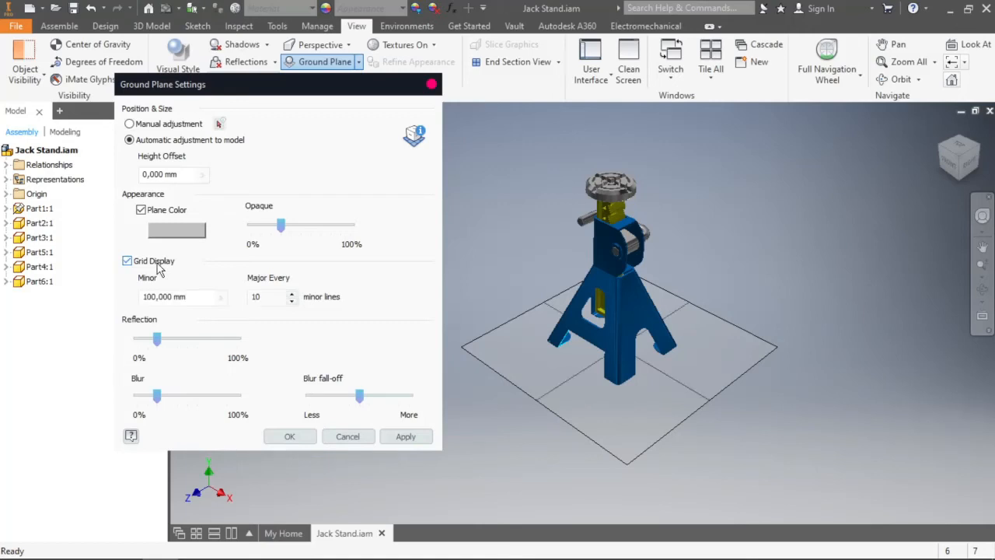
click(160, 269)
drag(281, 225, 269, 247)
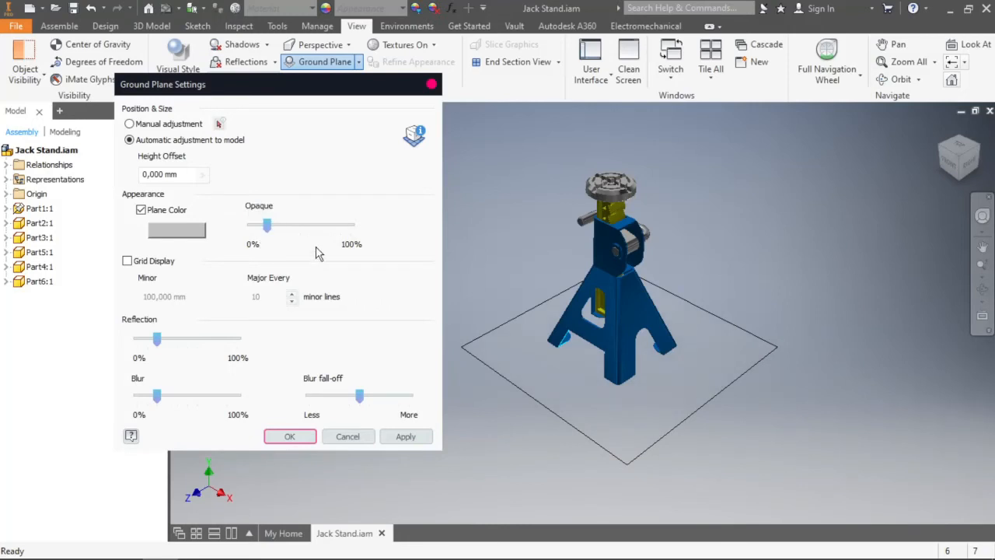
Switch the ground plane to manual adjustment, enlarge it outward on all four sides in the top view and apply the new size
click(182, 127)
scroll(706, 273, down, 4)
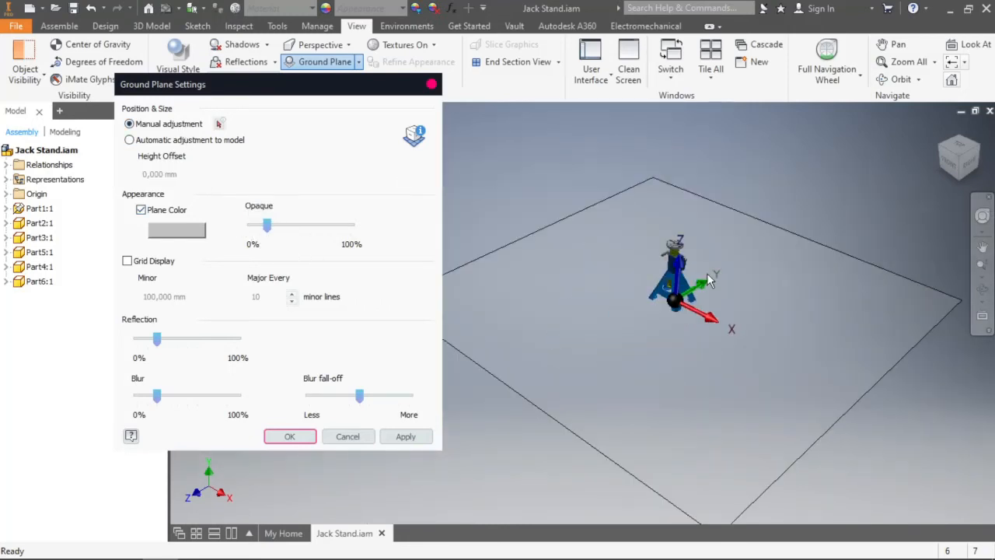
drag(781, 463, 836, 463)
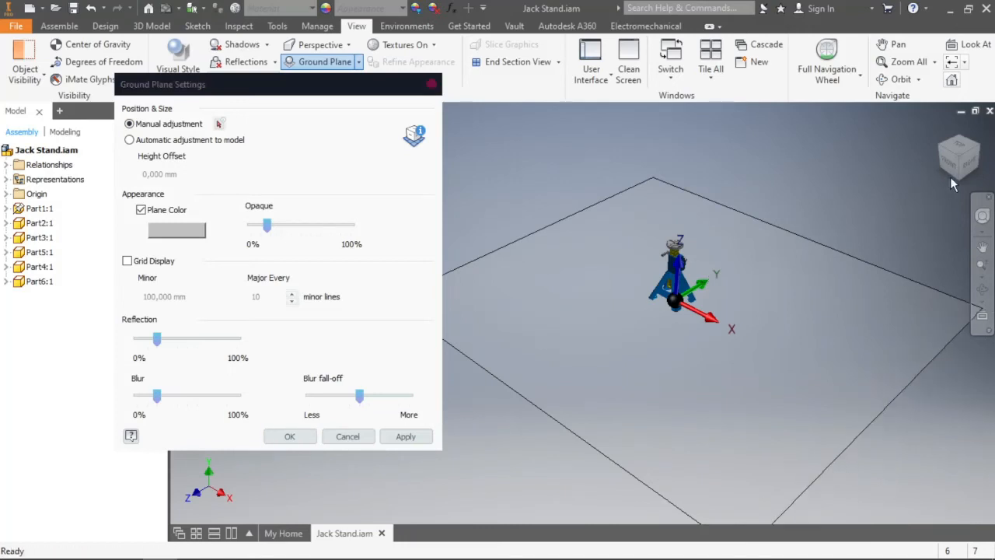
click(958, 150)
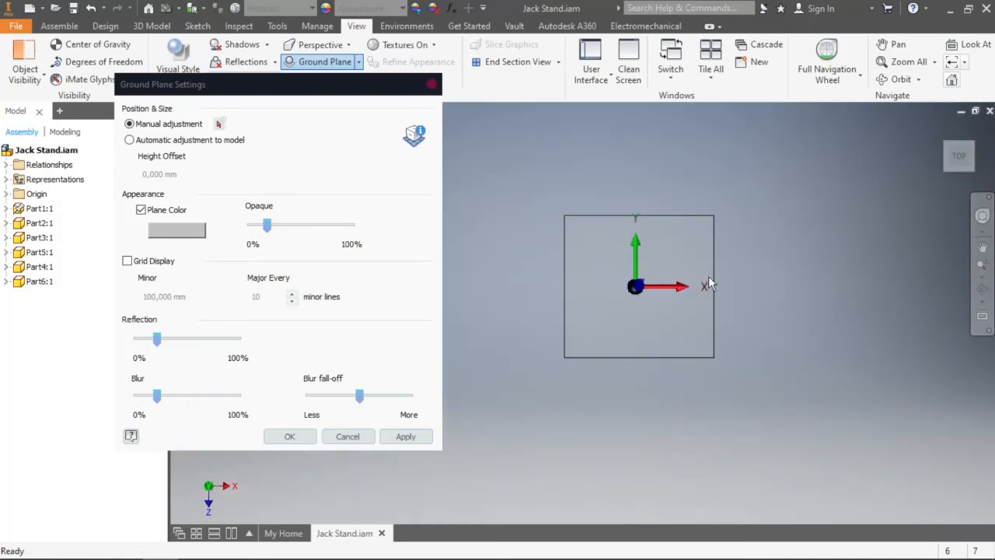
drag(709, 279, 993, 309)
drag(565, 297, 196, 340)
drag(625, 367, 646, 519)
drag(656, 216, 645, 106)
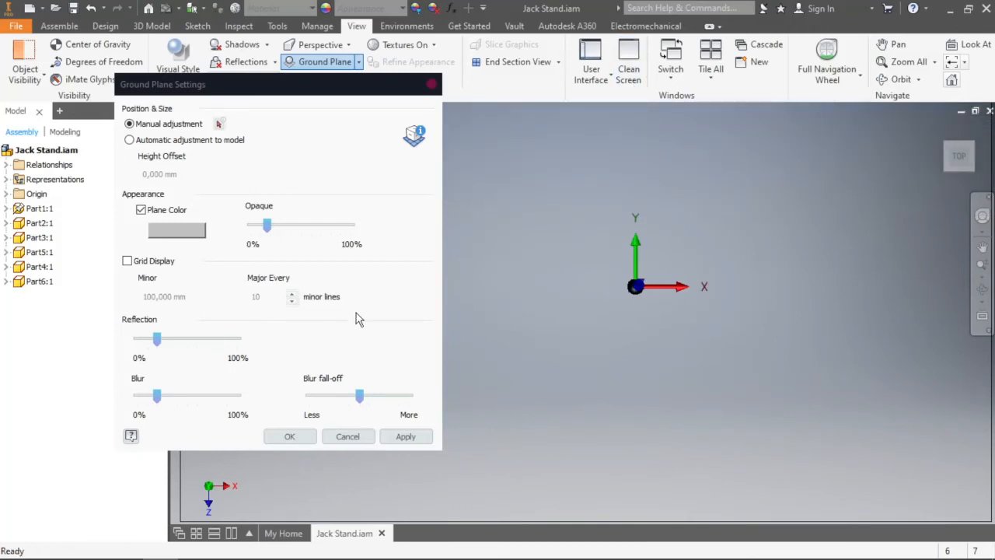
click(392, 440)
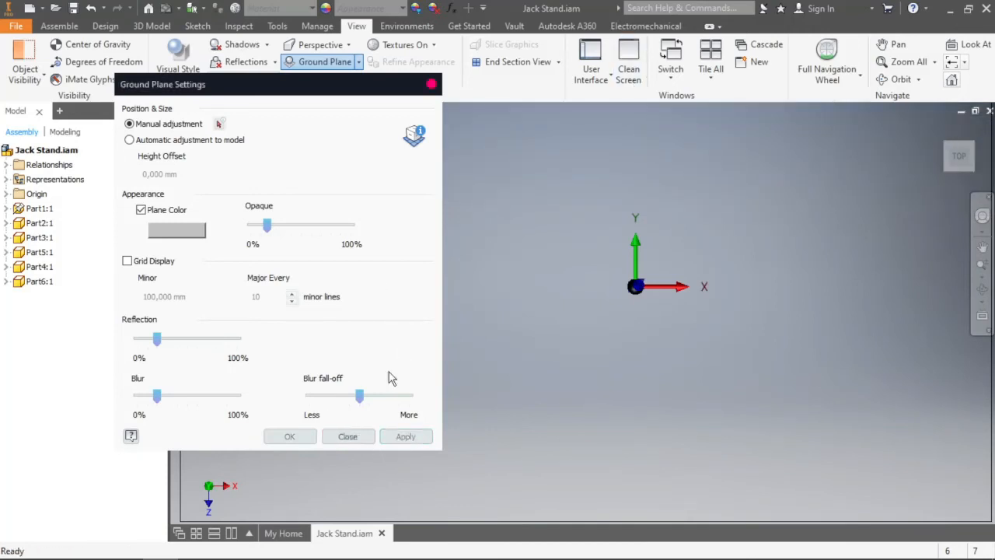
Raise the ground plane's opacity to about 45%, apply it and close the ground plane settings
click(957, 167)
click(971, 146)
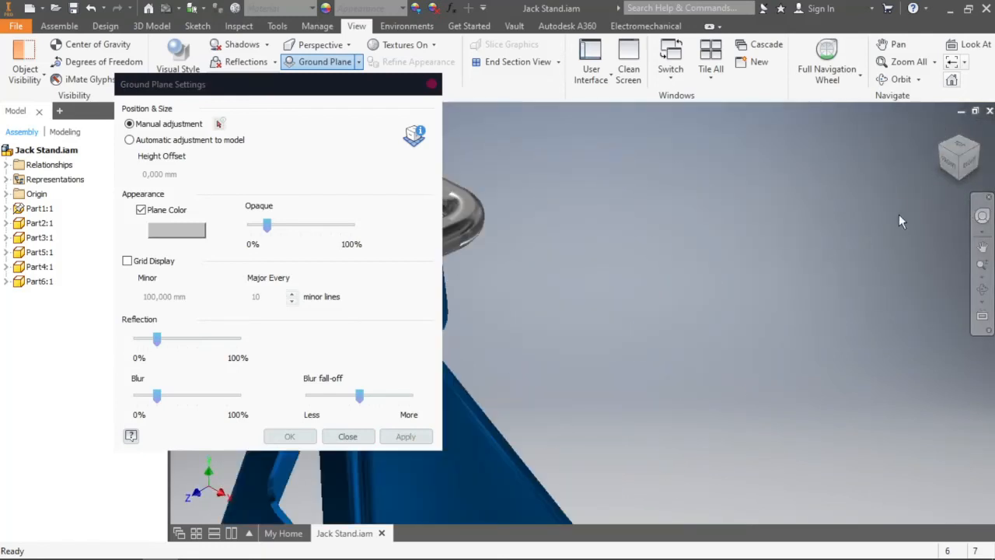
click(956, 174)
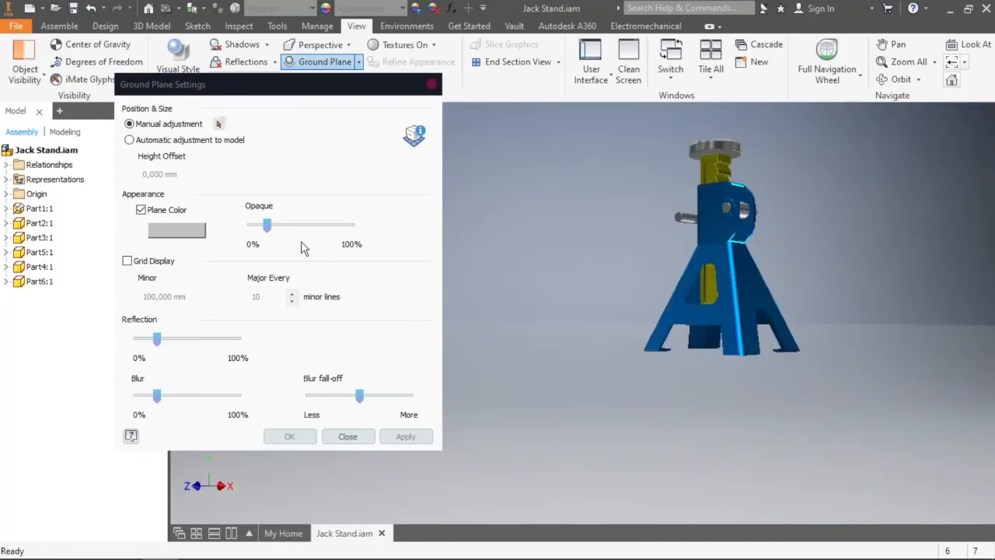
mouse_move(265, 232)
drag(265, 232, 296, 259)
click(401, 436)
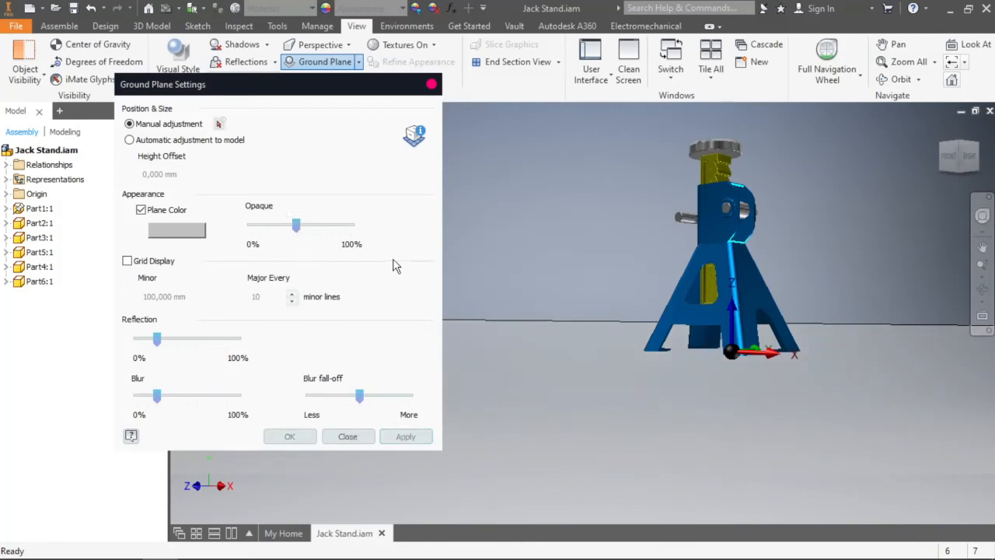
click(431, 84)
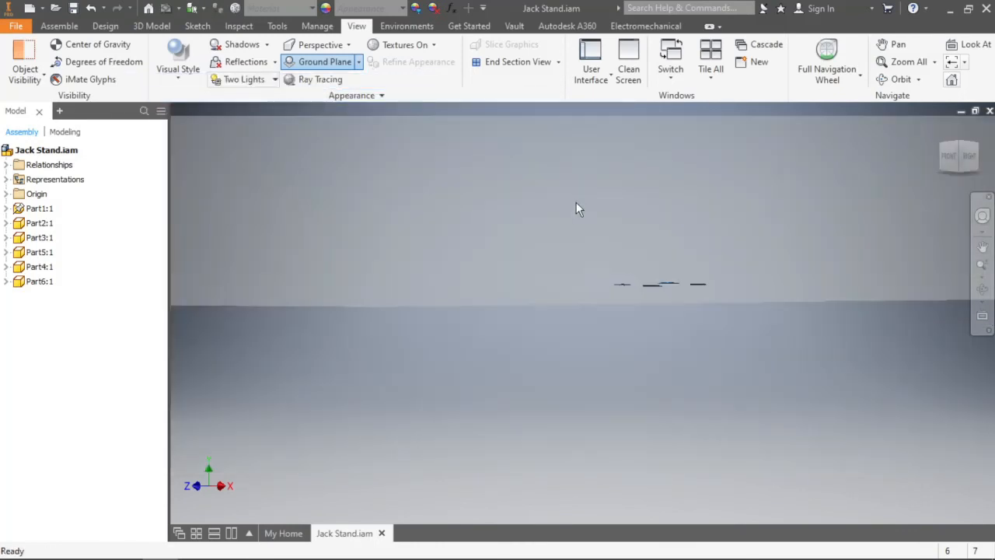
Turn on shadows and view the jack stand on the ground plane from its front-right edge
scroll(590, 300, up, 3)
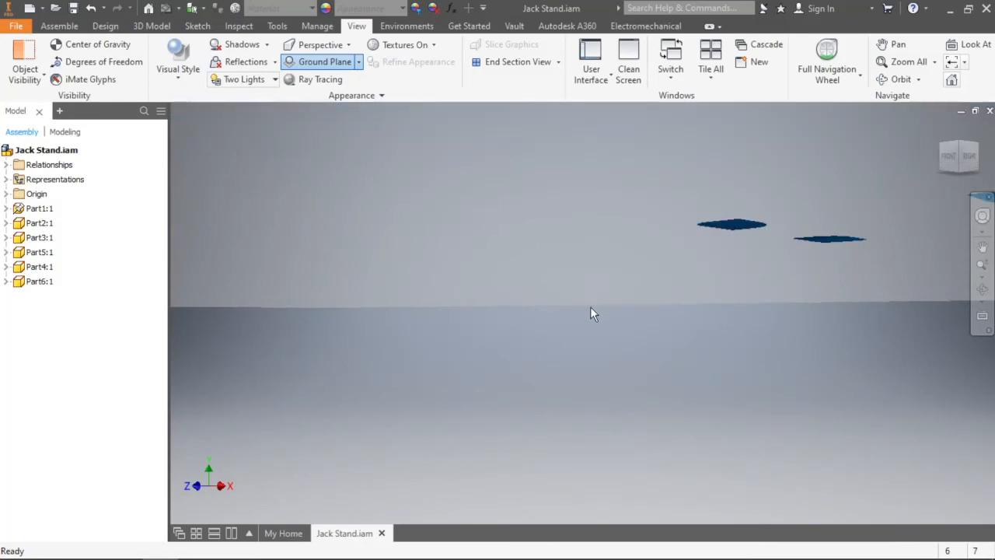
click(952, 153)
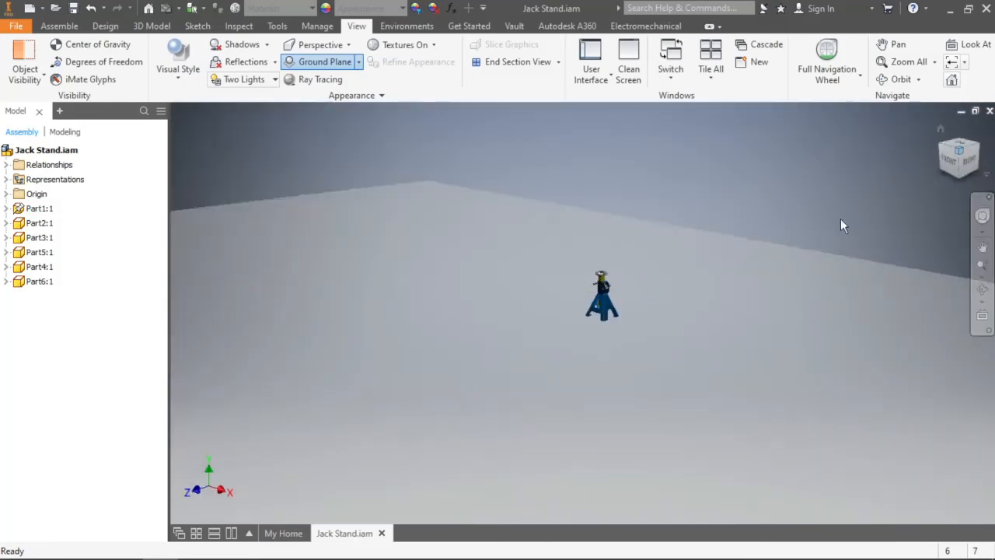
scroll(673, 312, up, 2)
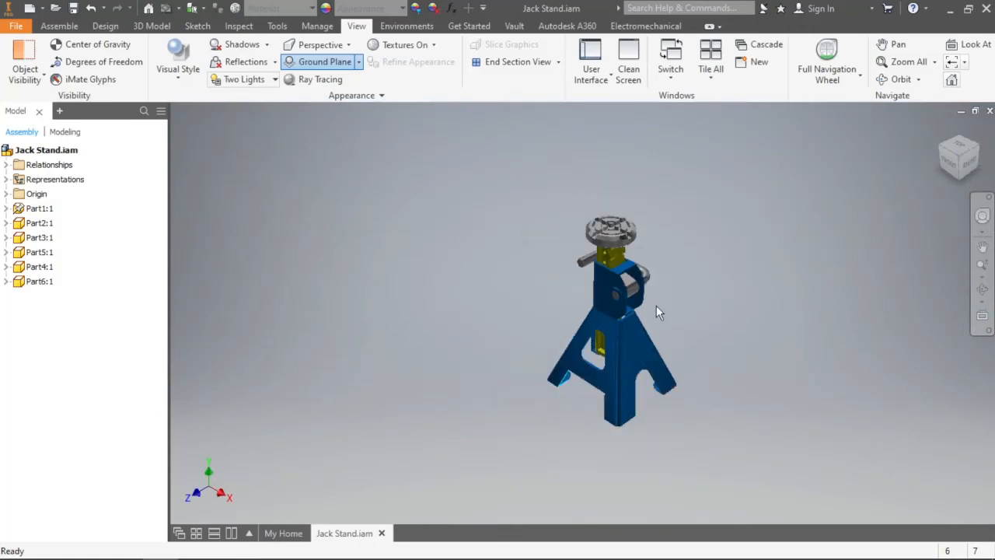
click(962, 172)
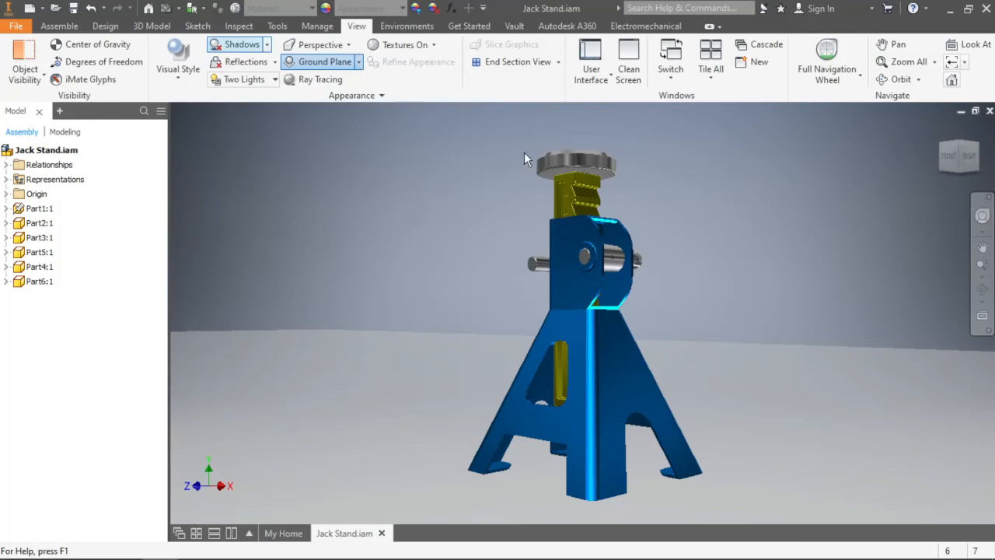
scroll(567, 241, up, 3)
scroll(568, 241, up, 3)
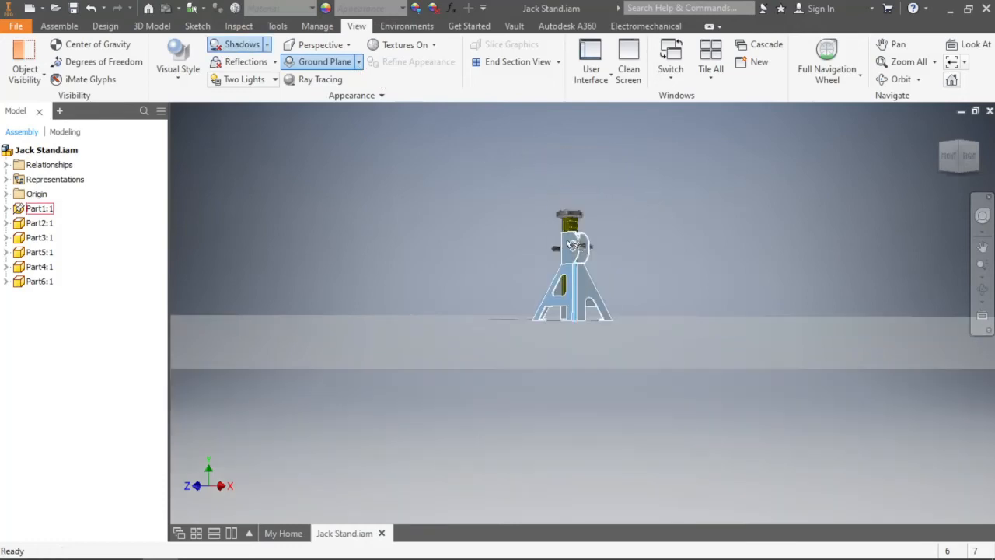
scroll(567, 242, down, 4)
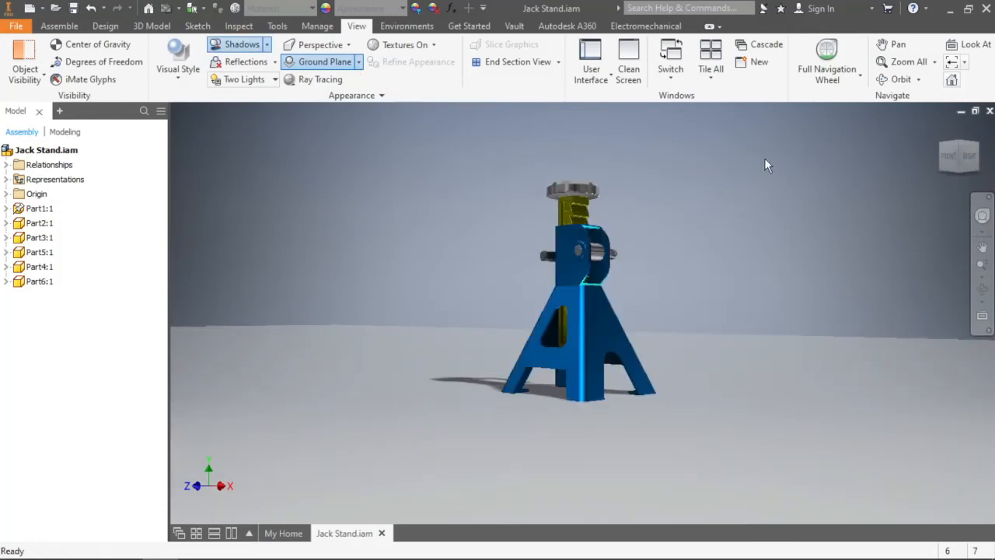
click(968, 159)
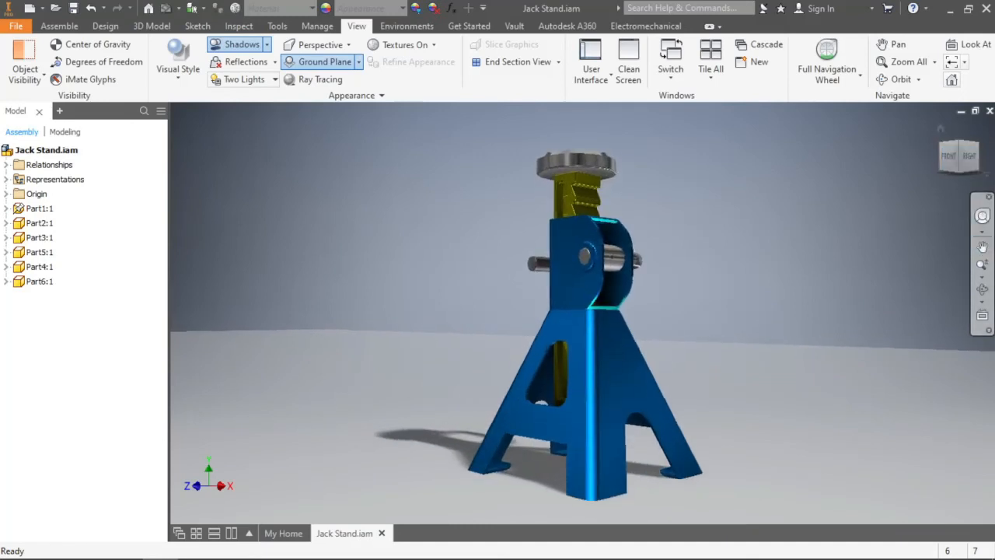
Examine the jack stand and its ground shadow from slightly above at the front-right and back-right edges
click(982, 288)
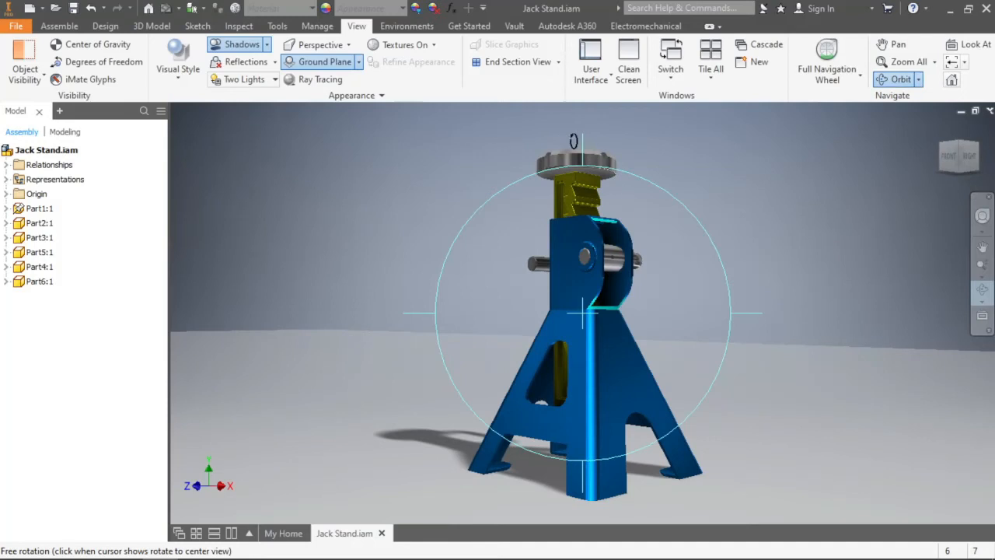
drag(581, 142, 582, 204)
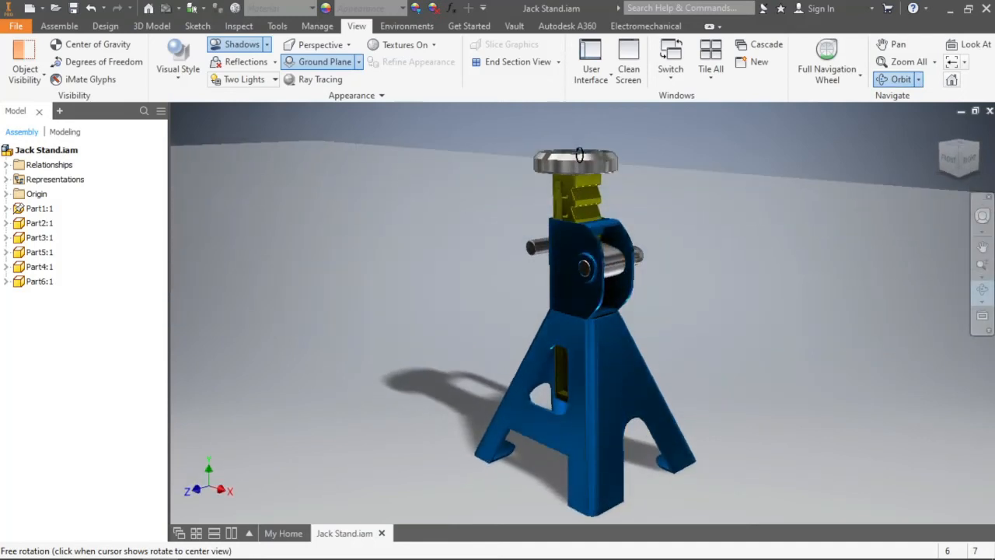
click(981, 246)
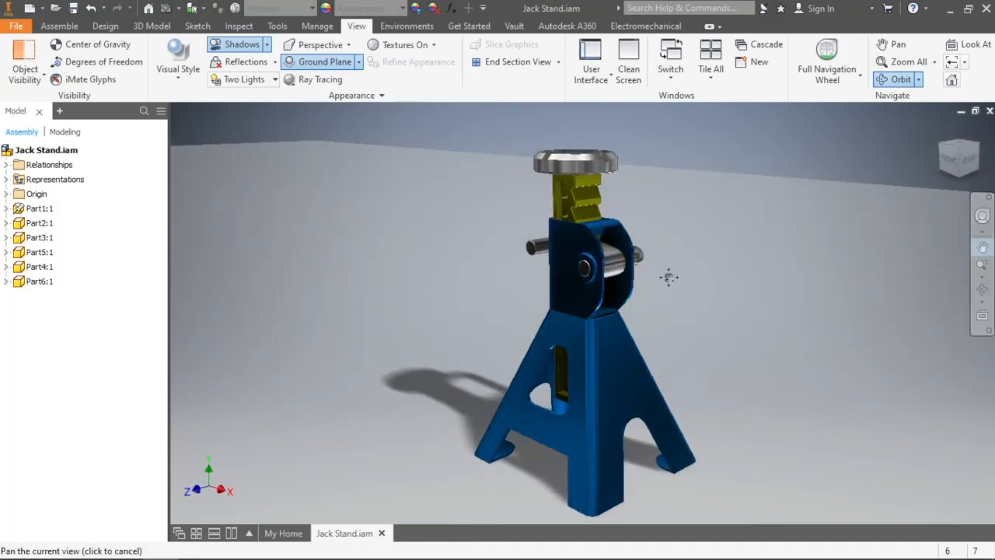
drag(668, 276, 666, 269)
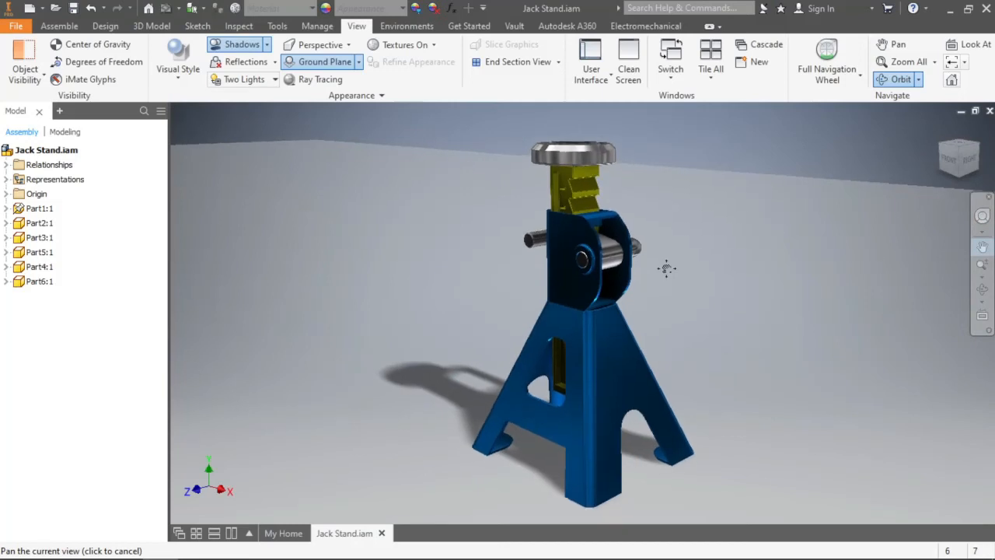
key(Escape)
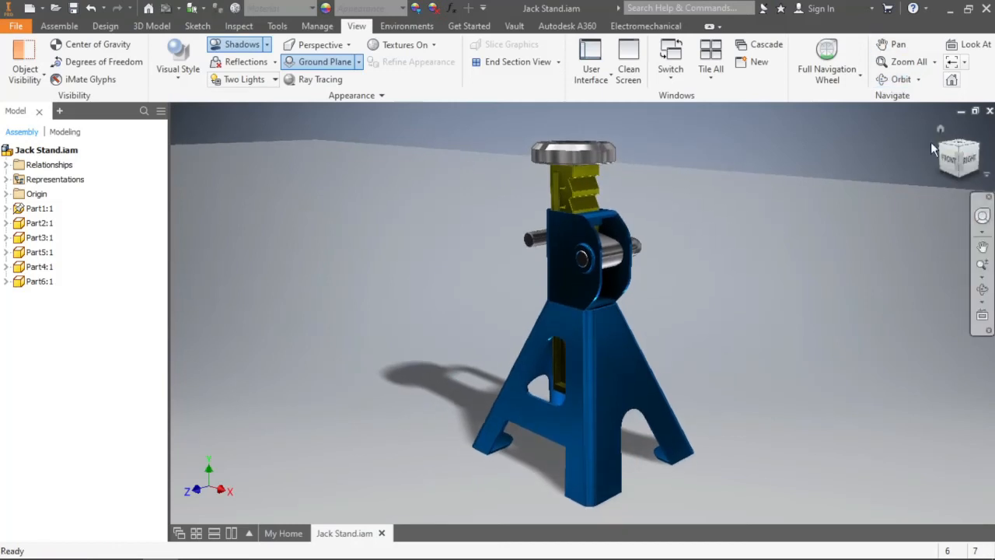
click(982, 157)
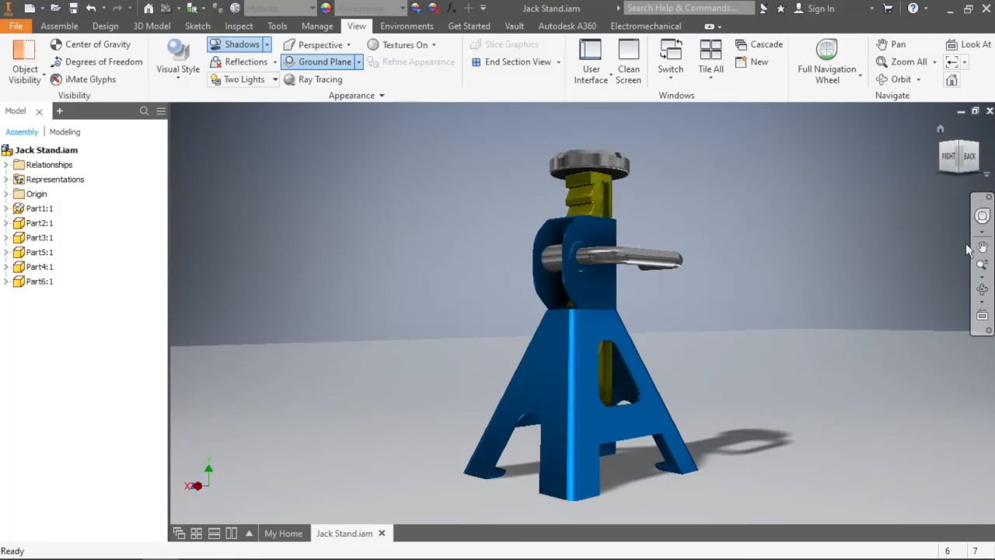
click(983, 290)
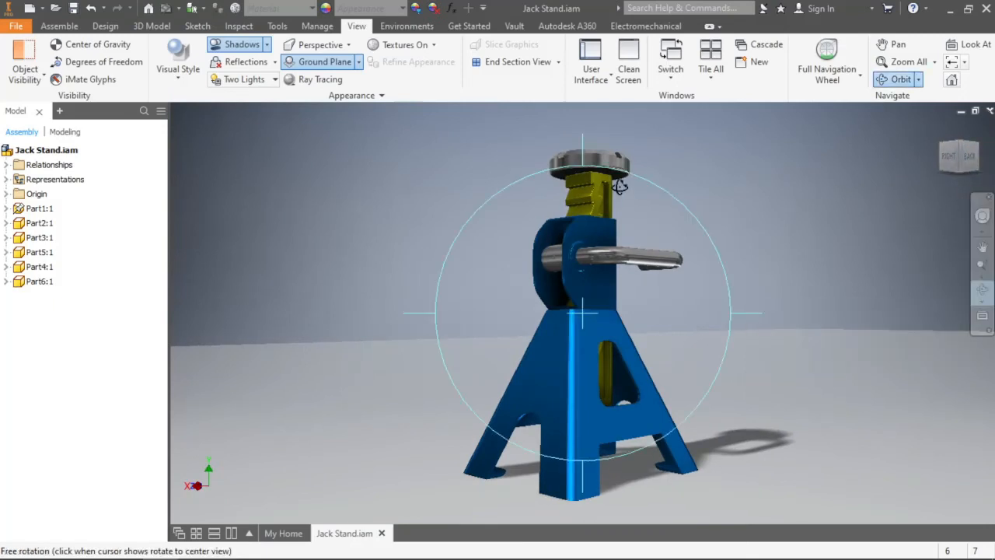
drag(583, 161, 580, 180)
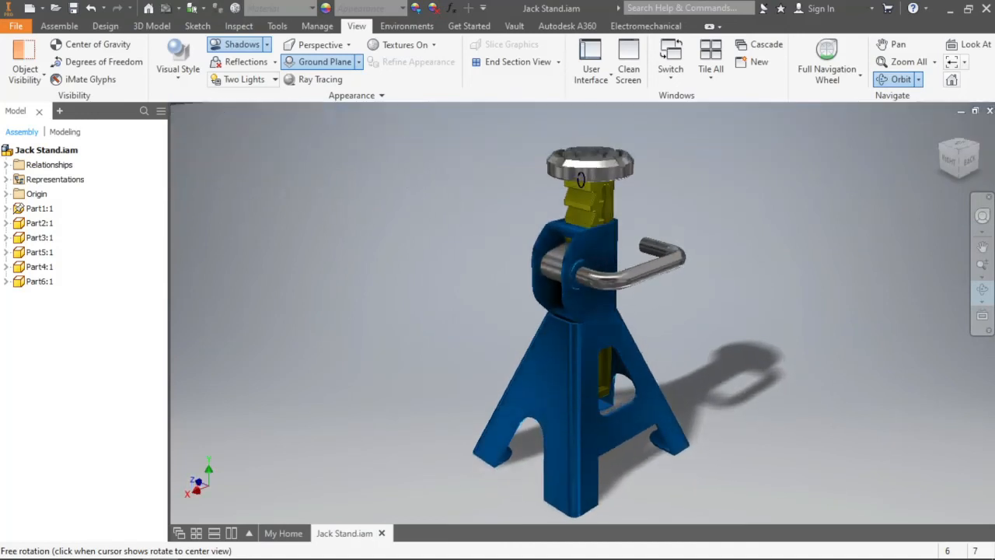
click(983, 247)
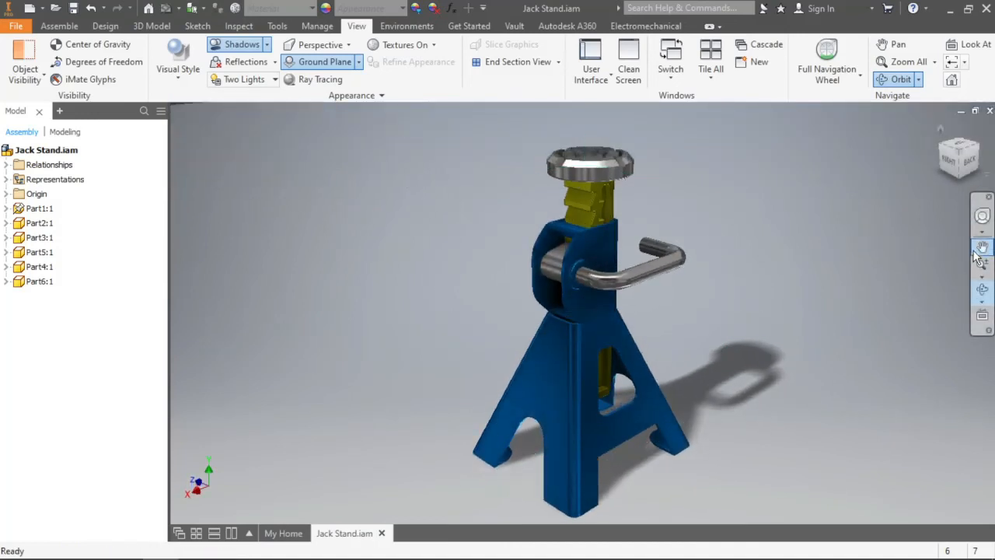
drag(745, 255, 744, 246)
key(Escape)
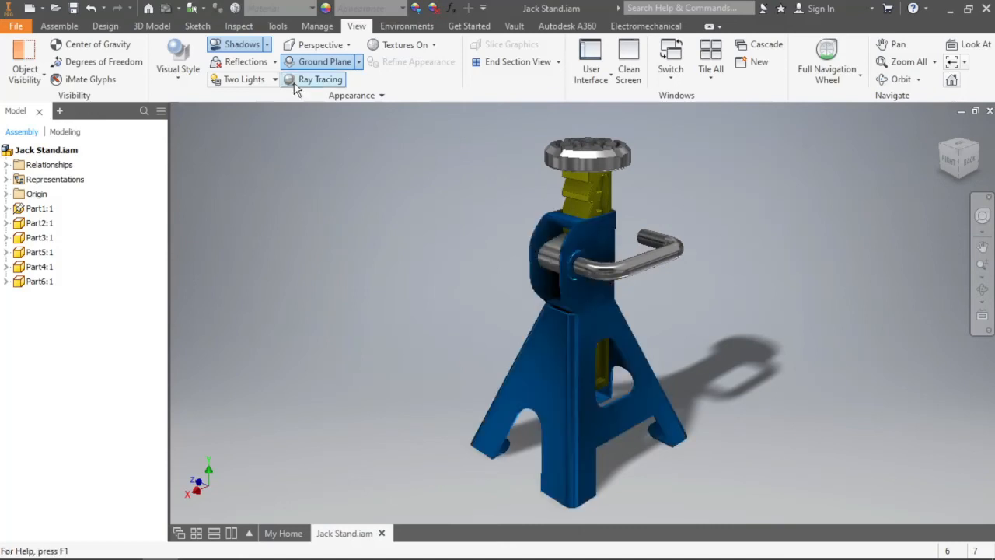
Enter the Inventor Studio environment and orient the jack stand to its front-right edge view
click(407, 25)
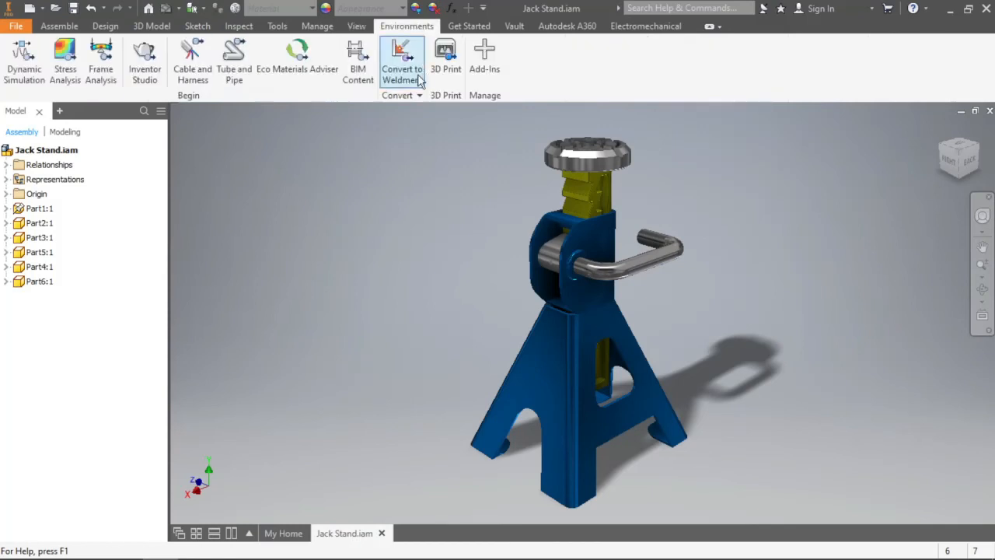
click(145, 68)
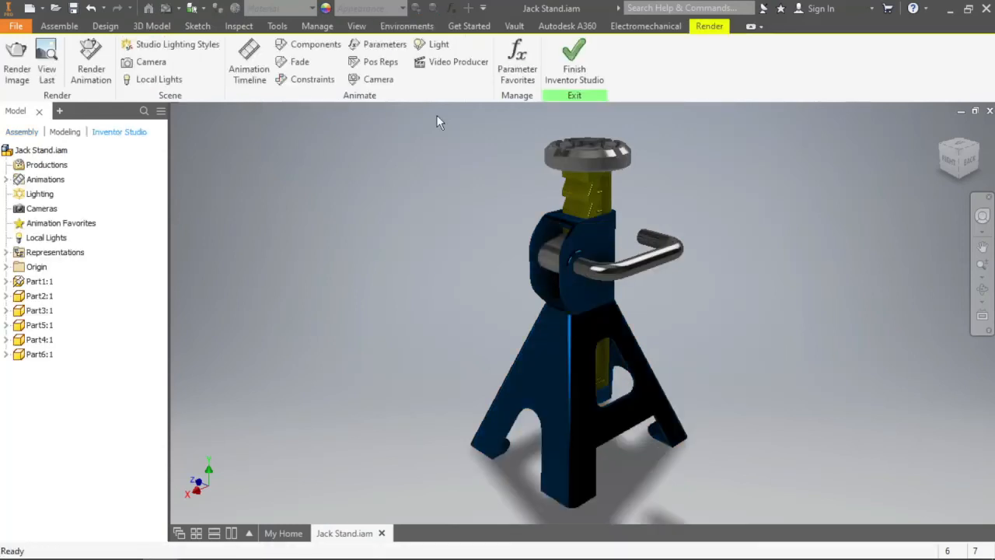
click(941, 157)
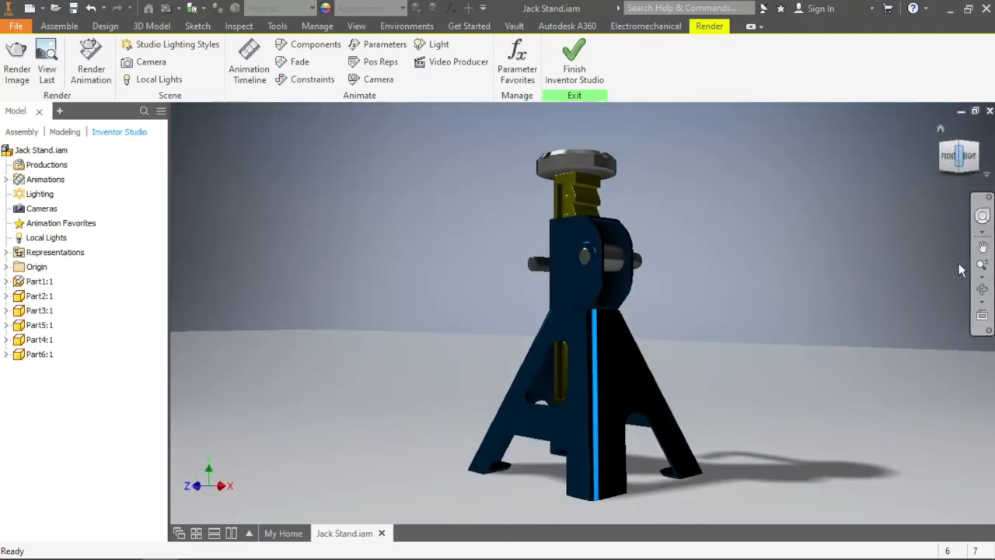
Tilt the view to look down on the jack stand from its front-right edge and centre the stand with its shadow
click(982, 288)
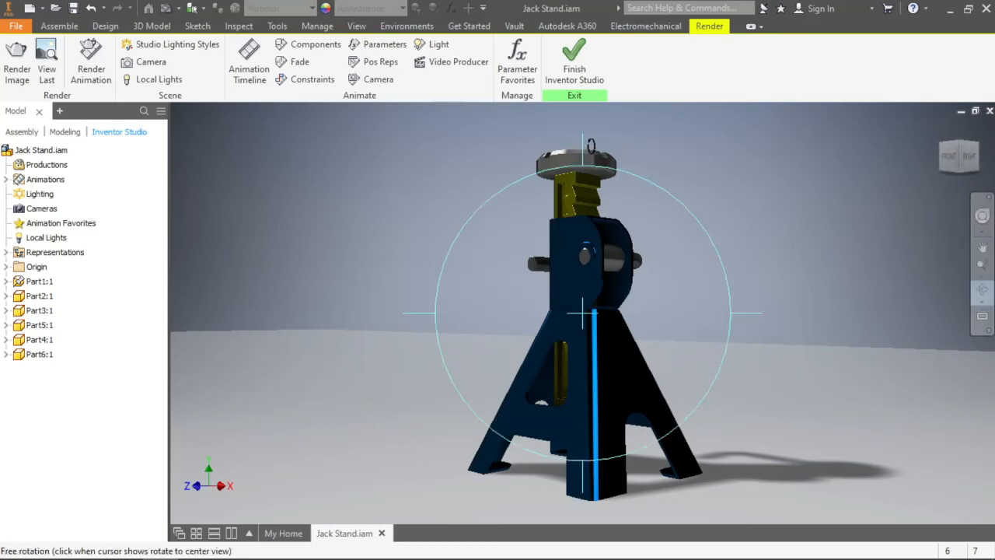
drag(585, 155, 583, 182)
click(684, 161)
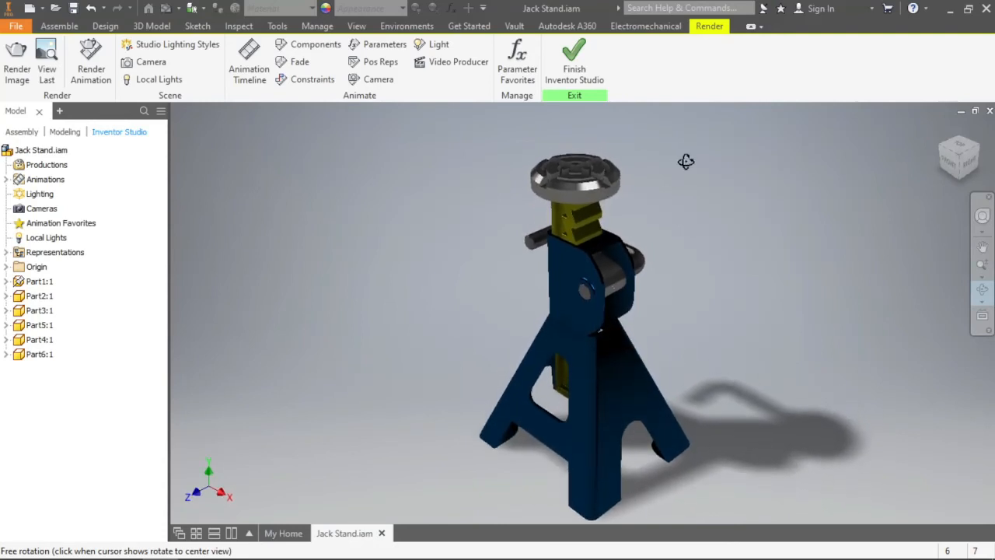
click(983, 247)
drag(695, 355, 730, 164)
key(Escape)
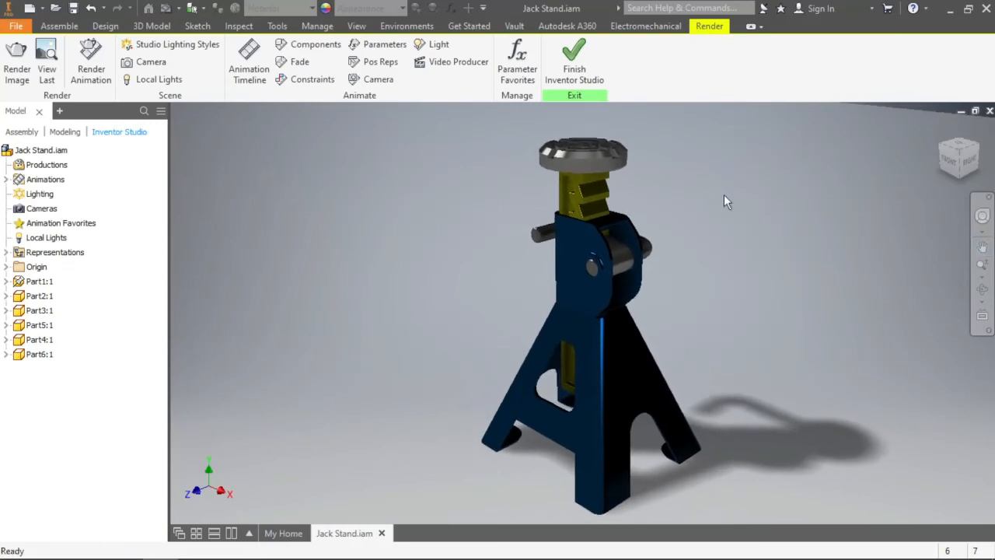
Adjust the zoom and framing so the whole jack stand and its ground shadow fill the view
scroll(628, 267, up, 3)
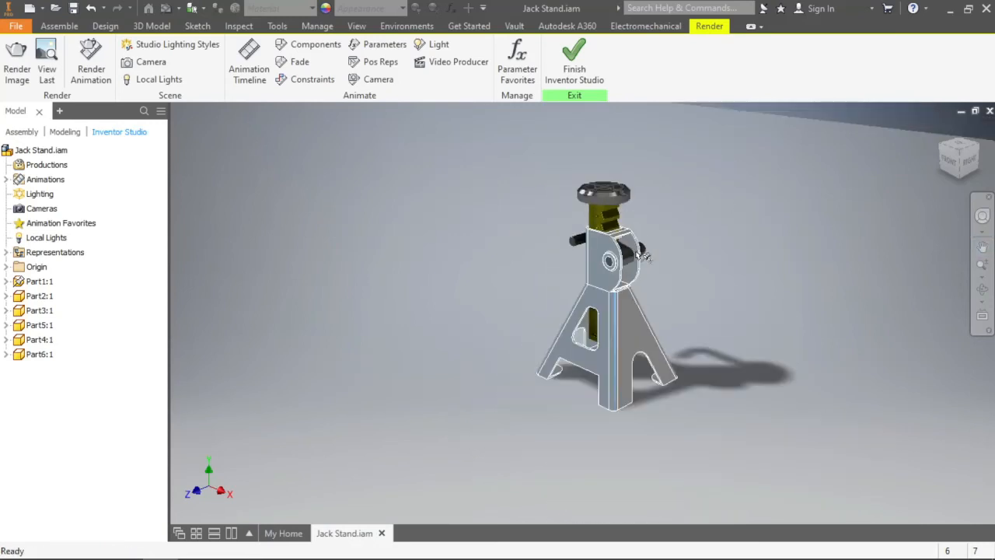
scroll(628, 268, down, 6)
scroll(630, 272, up, 3)
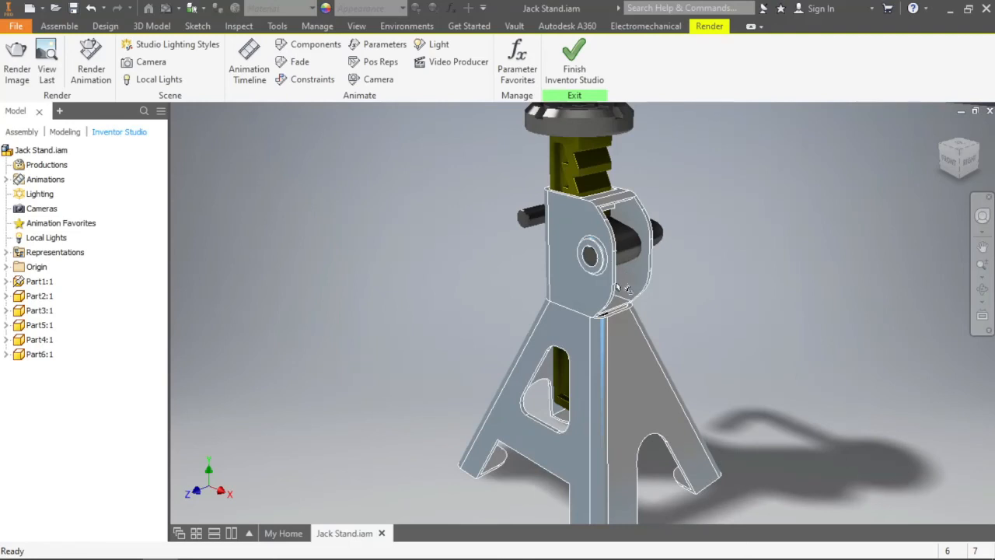
scroll(628, 281, up, 2)
click(983, 264)
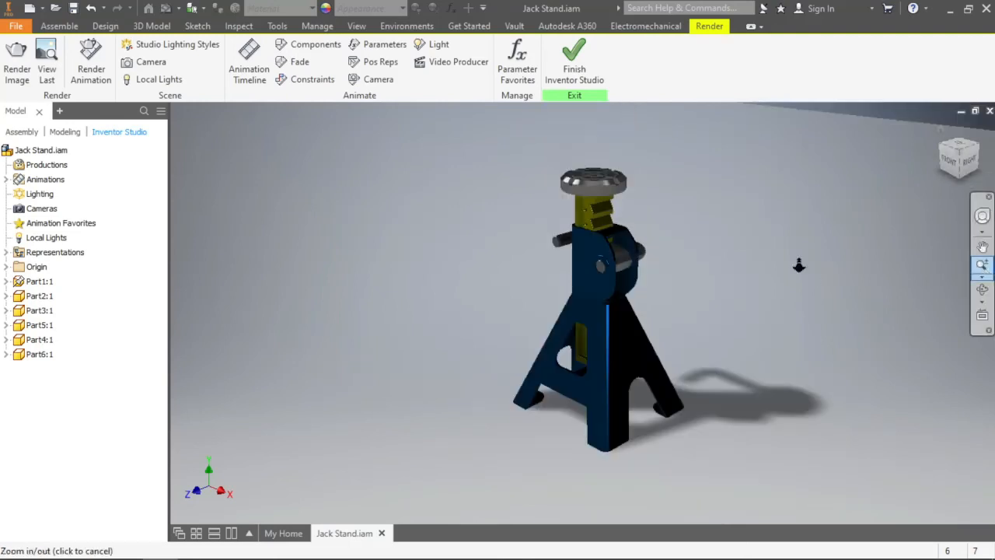
drag(642, 282, 644, 317)
click(983, 247)
drag(661, 257, 648, 269)
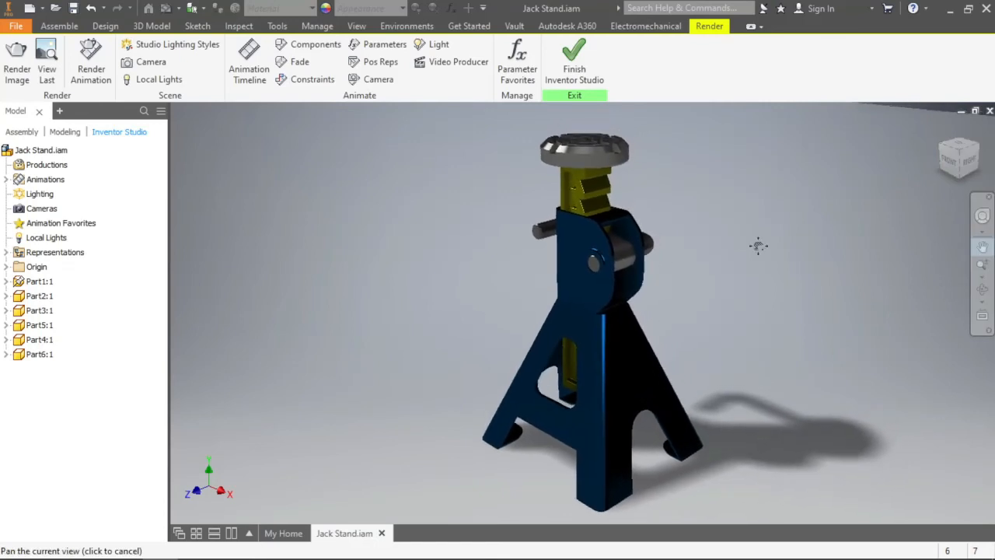
Tilt the view slightly further from above and recentre the jack stand as the camera view for rendering
click(981, 290)
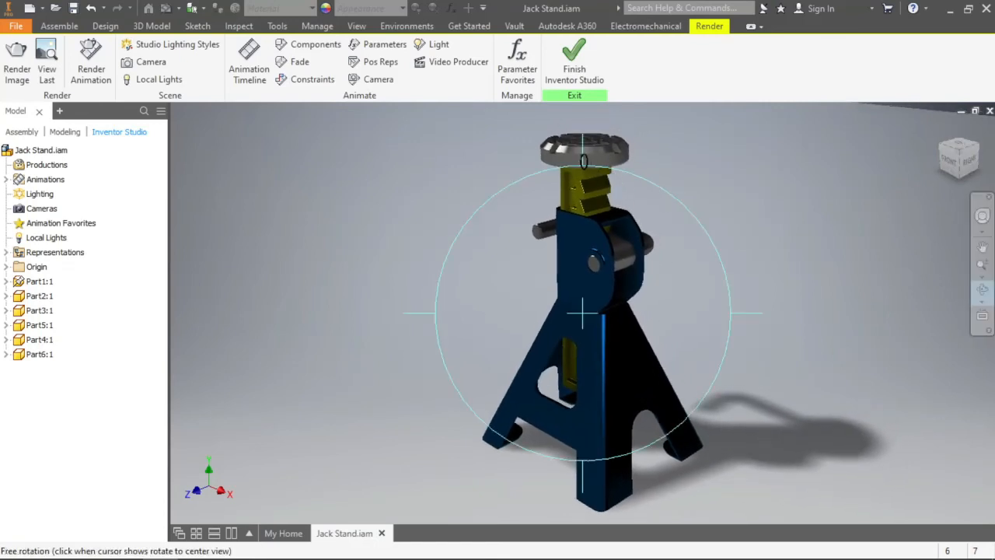
drag(588, 166, 583, 166)
click(983, 246)
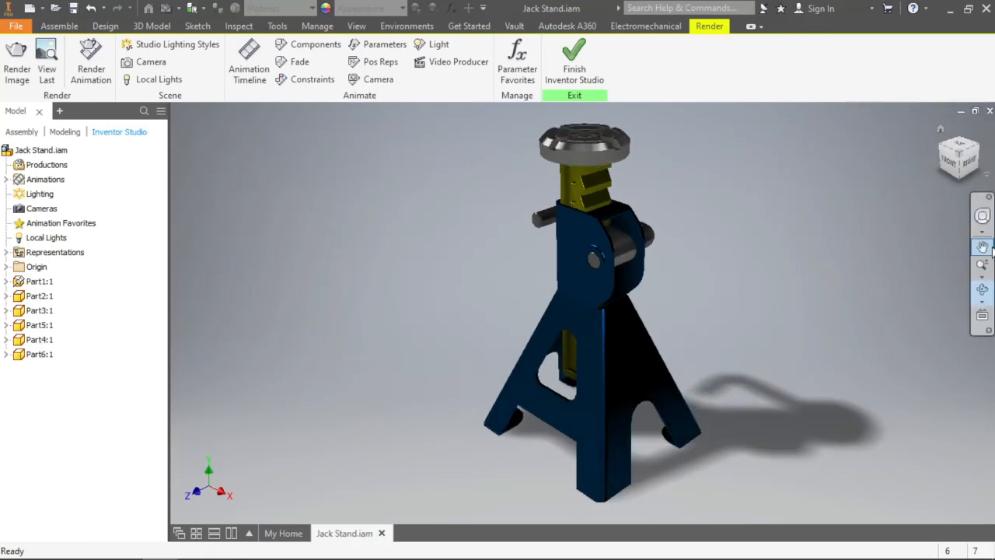
drag(736, 238, 735, 249)
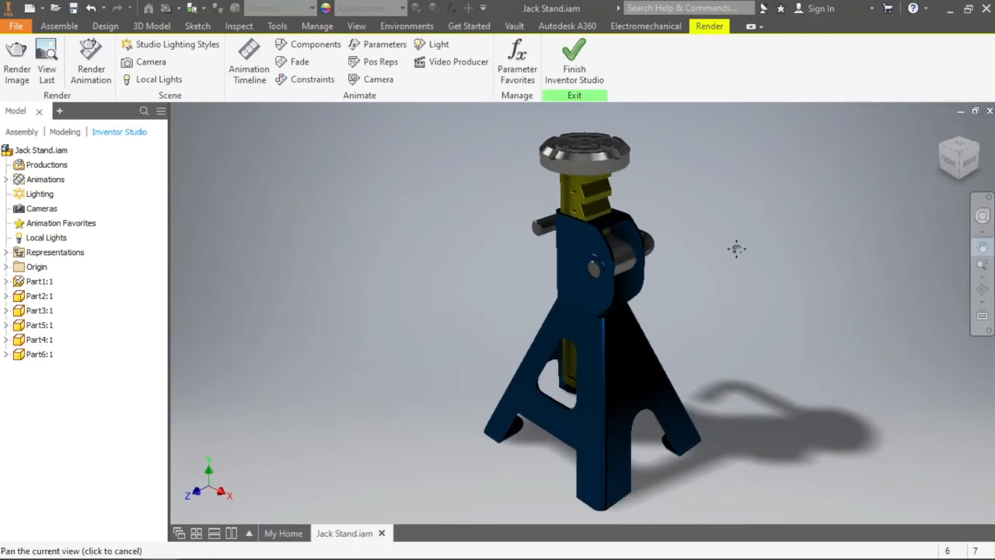
key(Escape)
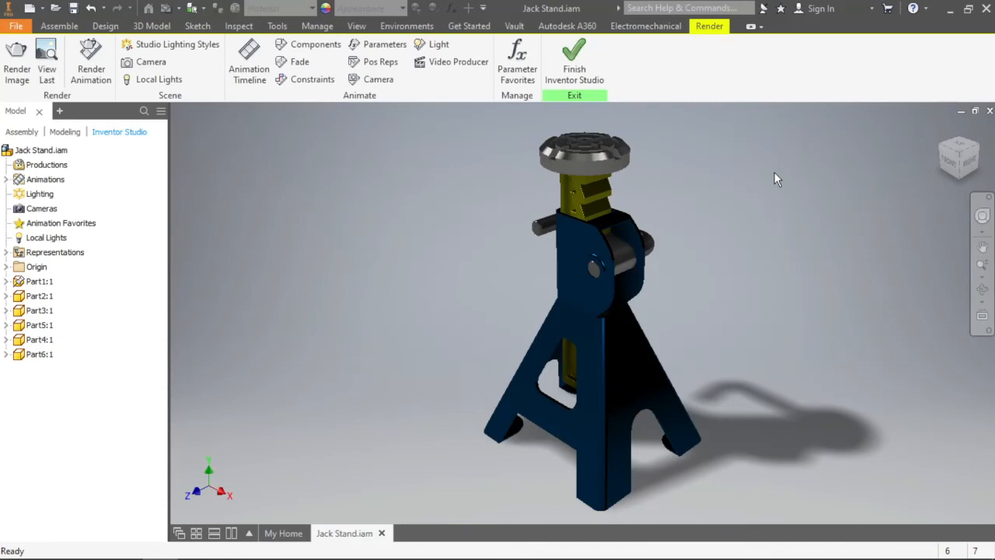
Start an image render setup and limit the render duration by a render time of 20 minutes
click(19, 63)
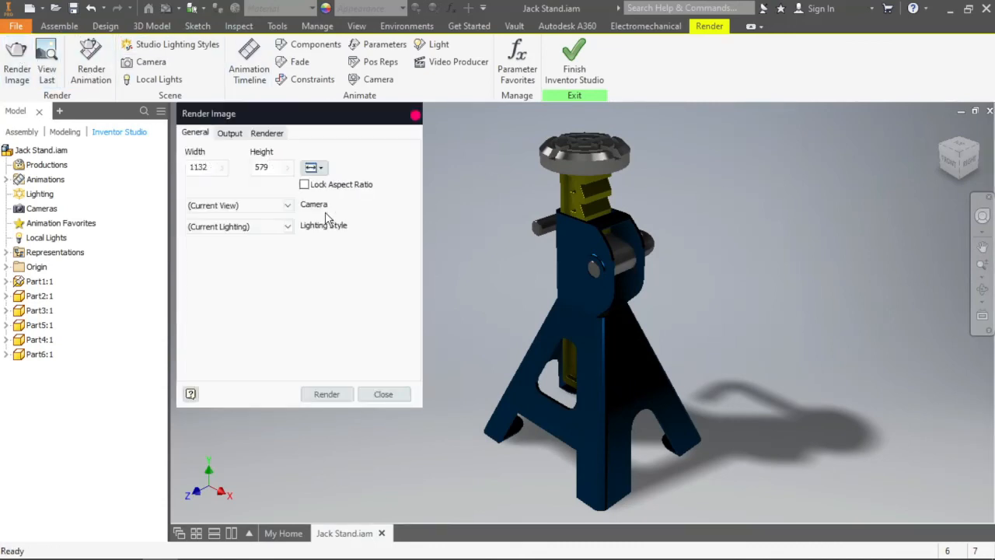
click(230, 133)
click(264, 133)
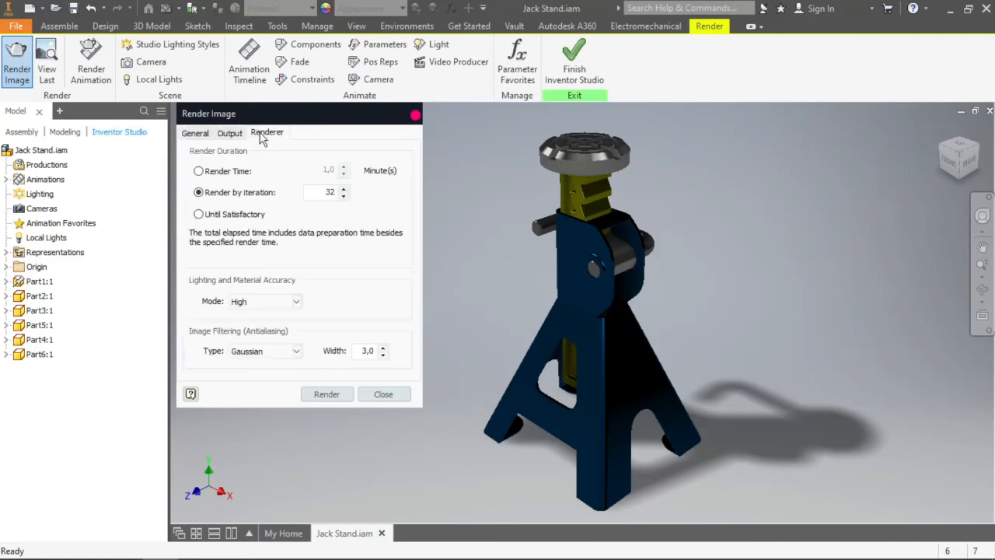
click(239, 178)
double_click(328, 169)
text(20)
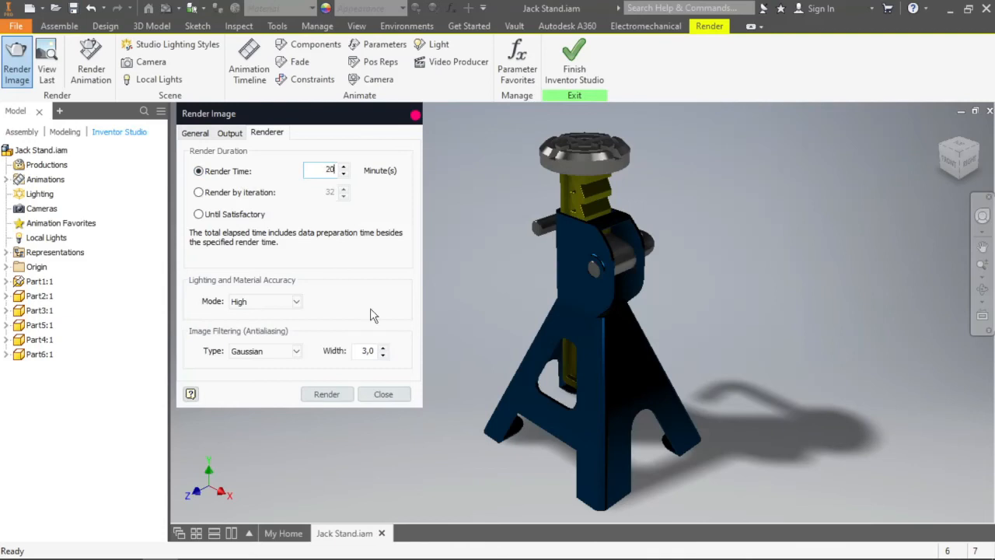
Try the Soft Light lighting style for the render and replace it with Old Warehouse
click(195, 132)
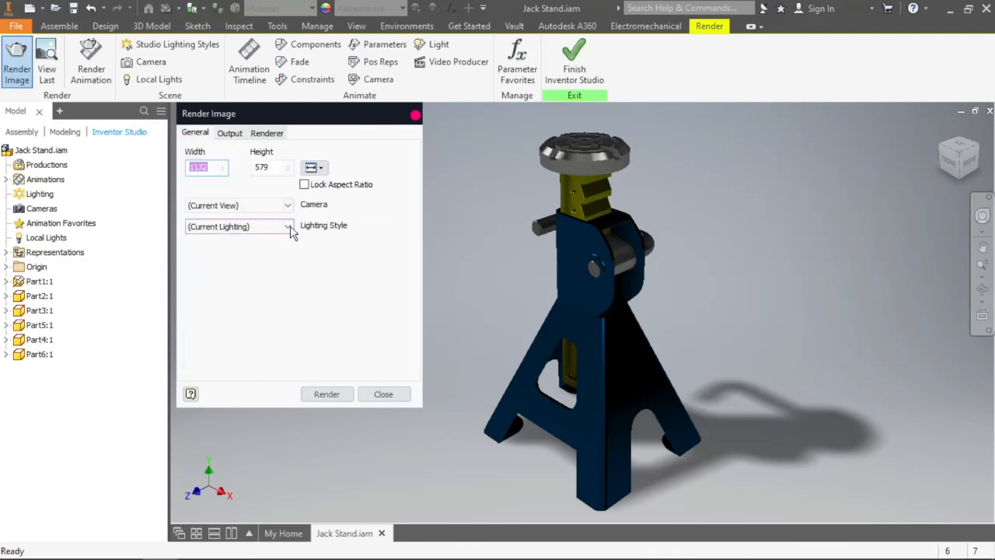
click(287, 227)
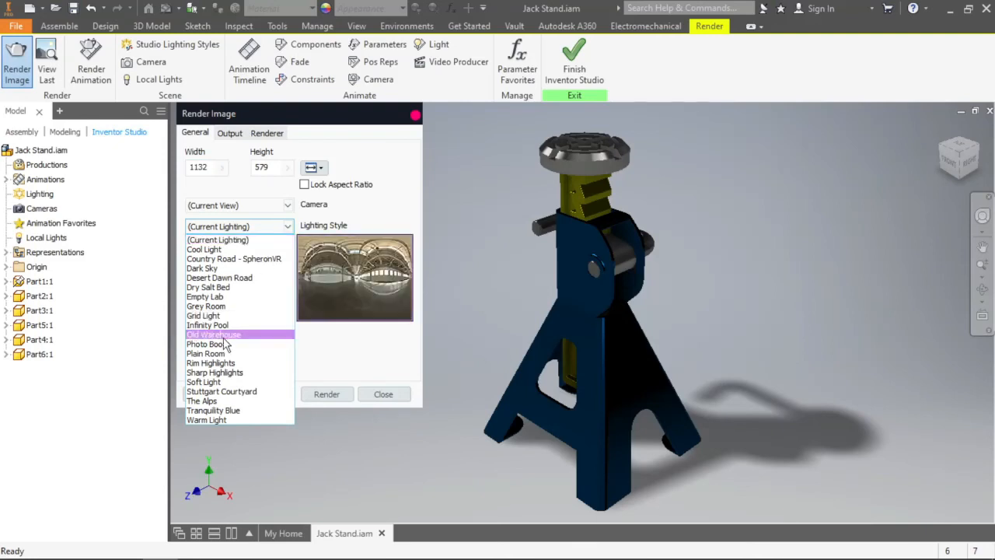
click(216, 382)
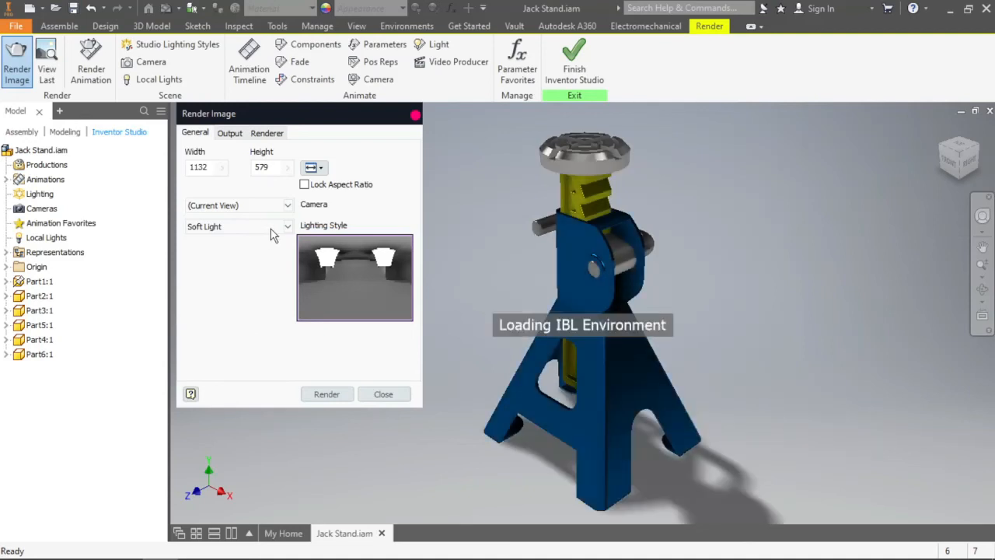
click(270, 229)
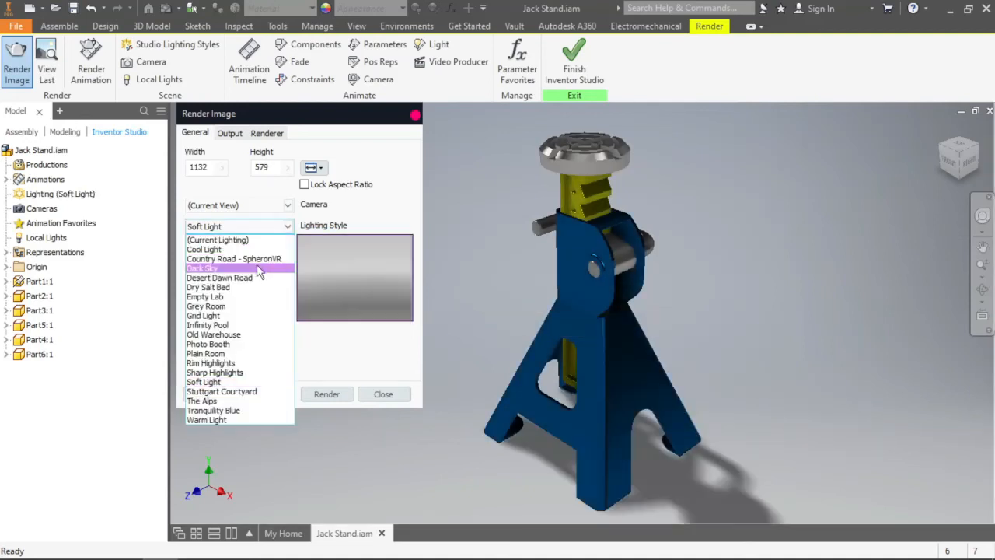
click(231, 334)
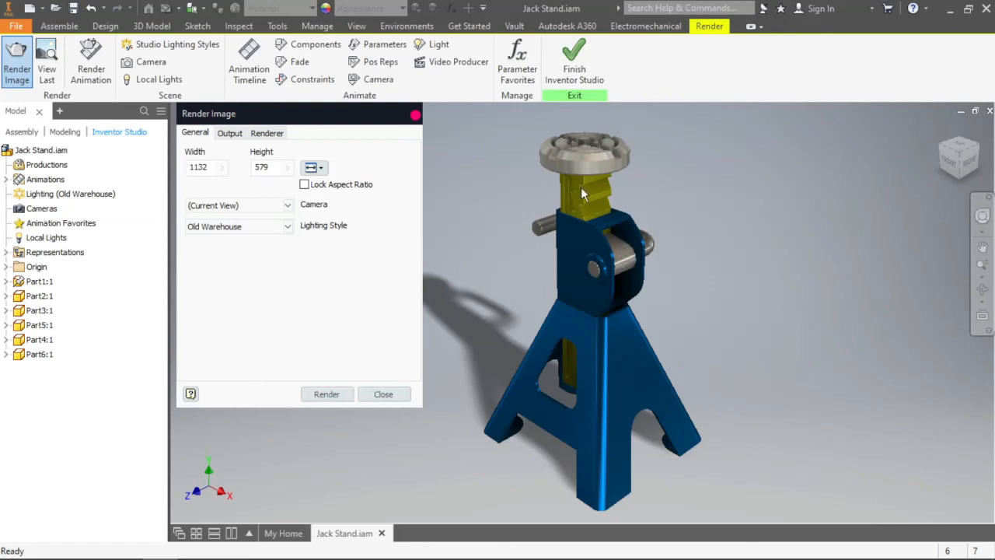
Render the jack stand image and inspect the stand from saddle to feet in the render output as it refines
click(326, 394)
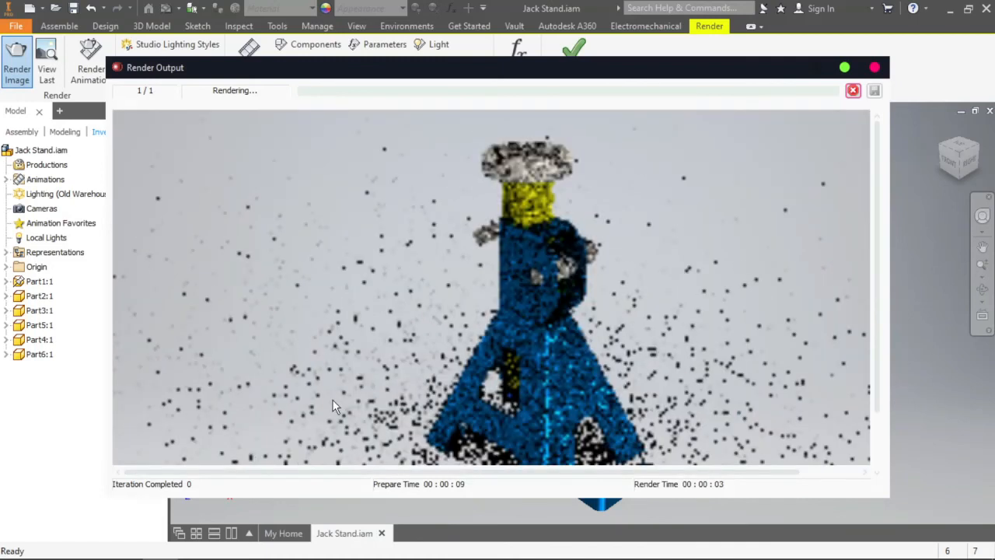
drag(876, 252, 862, 287)
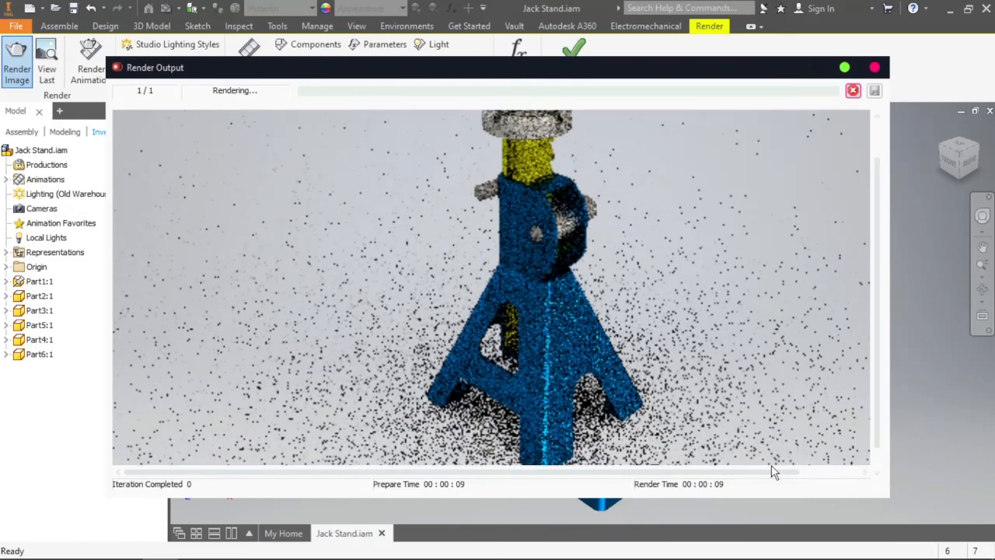
drag(774, 471, 798, 477)
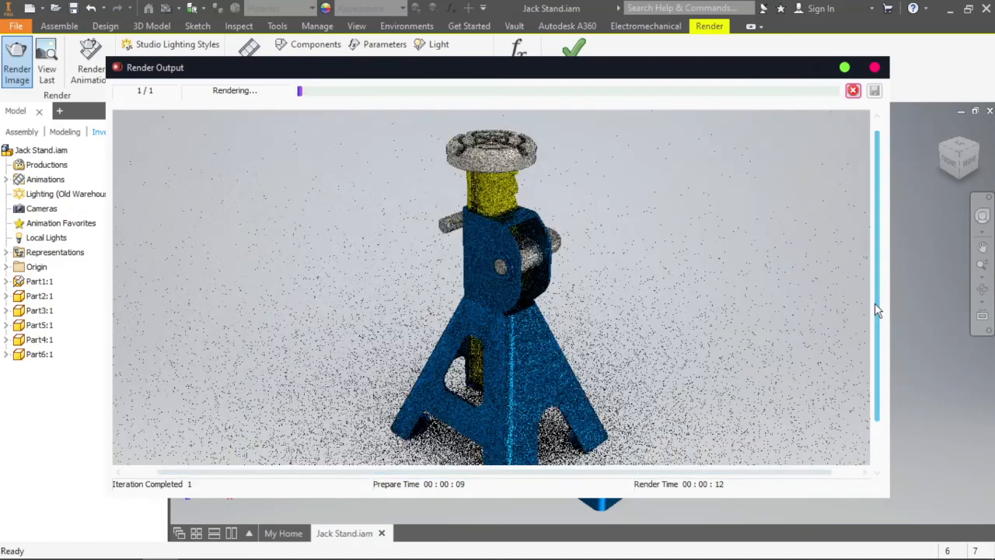
drag(876, 309, 876, 339)
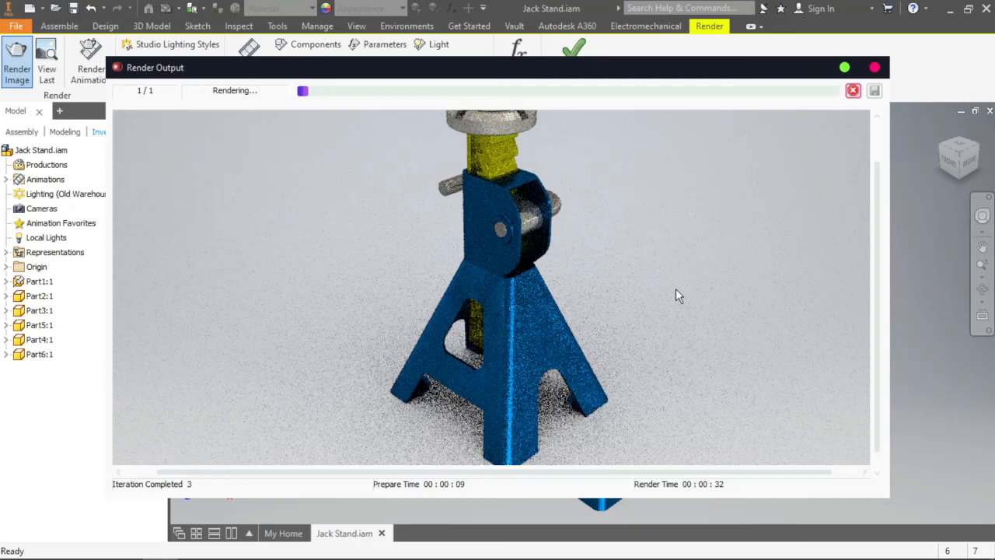
drag(877, 247, 865, 305)
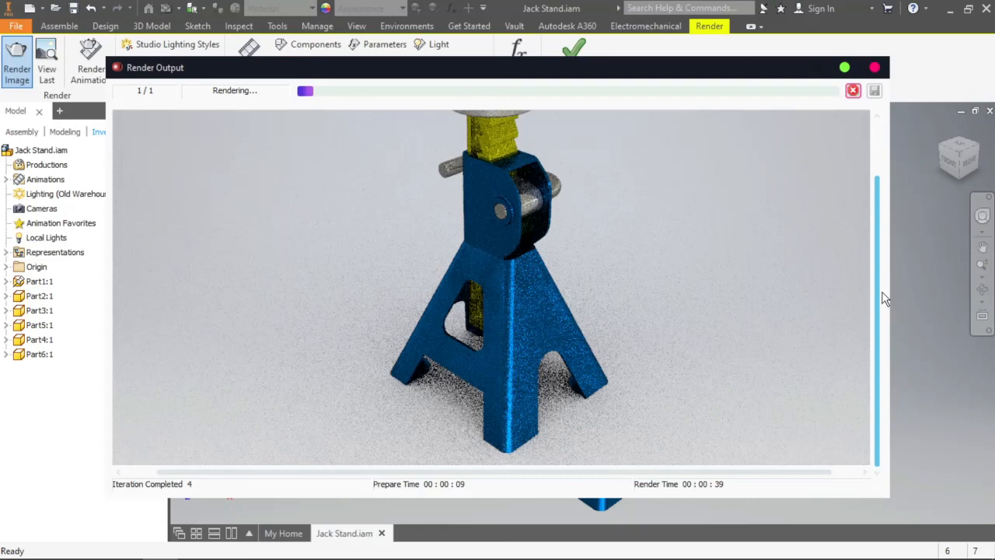
drag(879, 297, 874, 171)
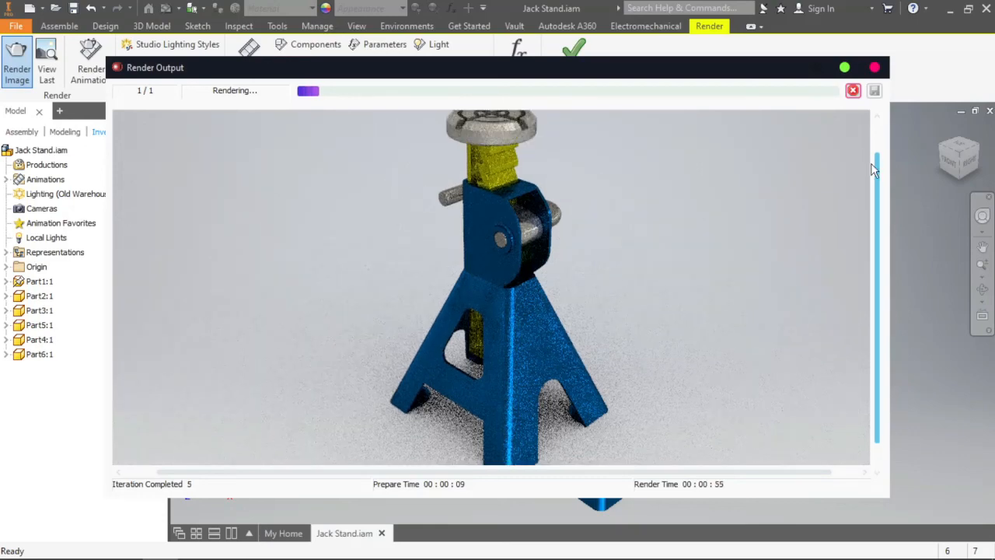